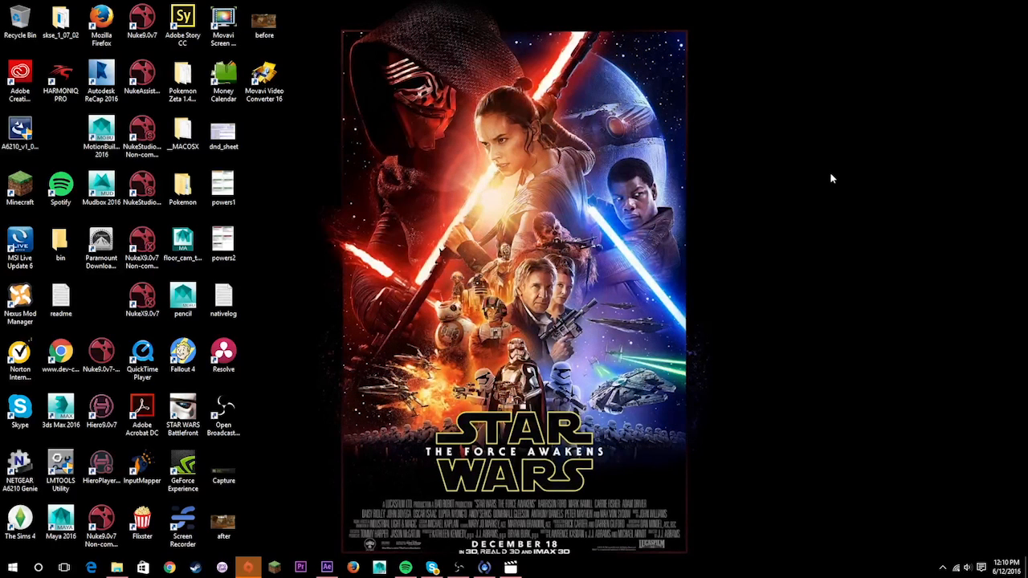
Open the telepunch3 clip in the Movies & TV player and play it through to review the finished effect
click(518, 572)
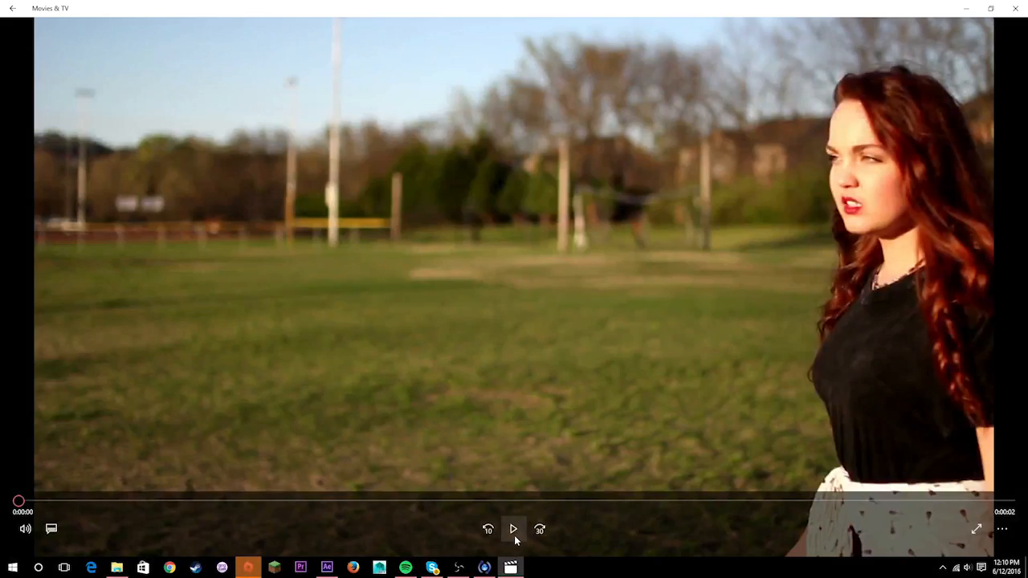
click(514, 536)
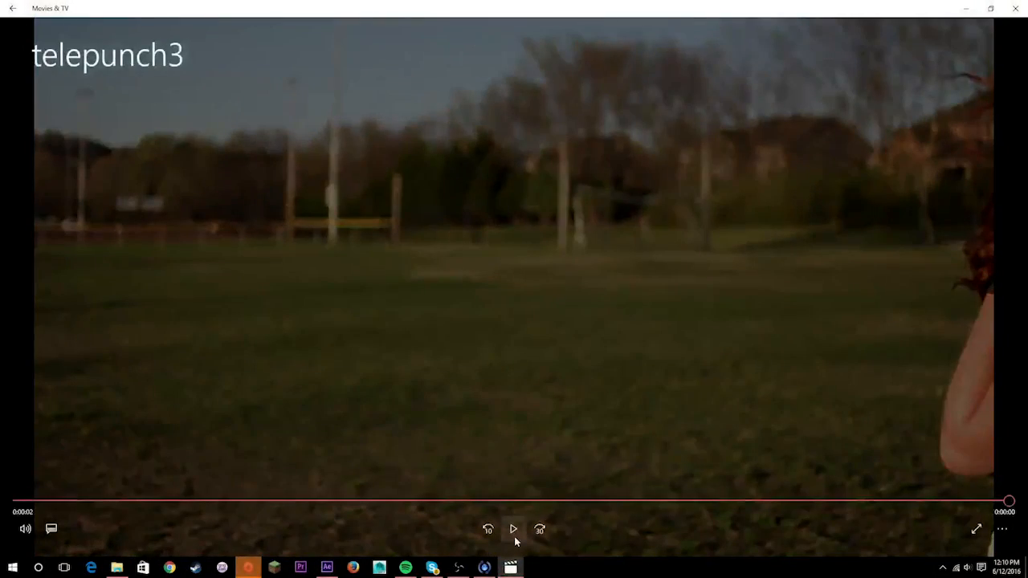
click(543, 321)
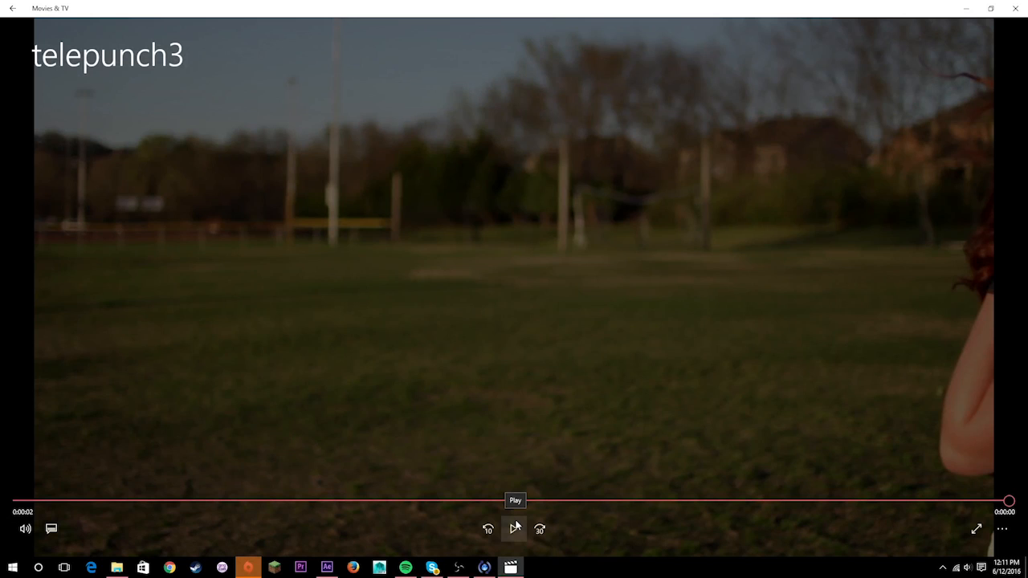
click(515, 527)
click(514, 529)
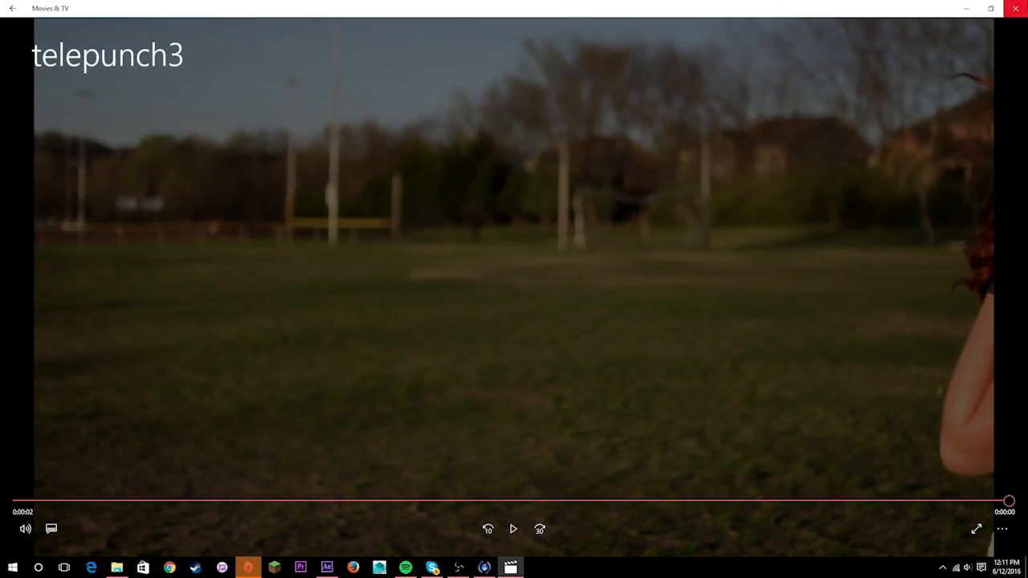
Switch to After Effects and scrub the MVI_9636 composition from its start to 0:01:05:09 and back
click(327, 567)
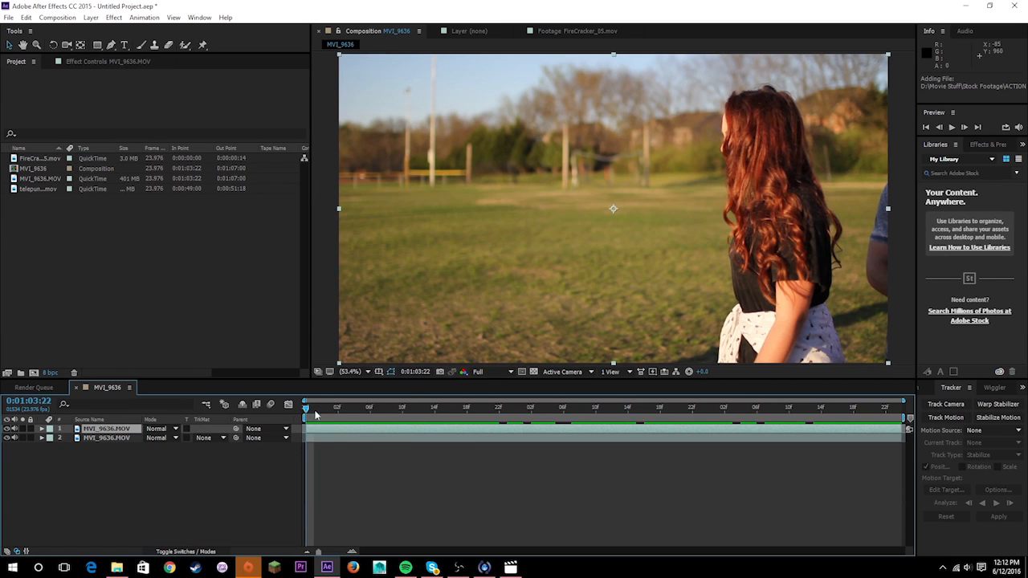
mouse_move(316, 409)
mouse_down()
mouse_move(654, 414)
mouse_move(708, 447)
mouse_move(894, 469)
mouse_move(784, 474)
mouse_move(442, 453)
mouse_move(314, 424)
mouse_move(416, 426)
mouse_move(315, 406)
mouse_up()
drag(327, 417, 589, 447)
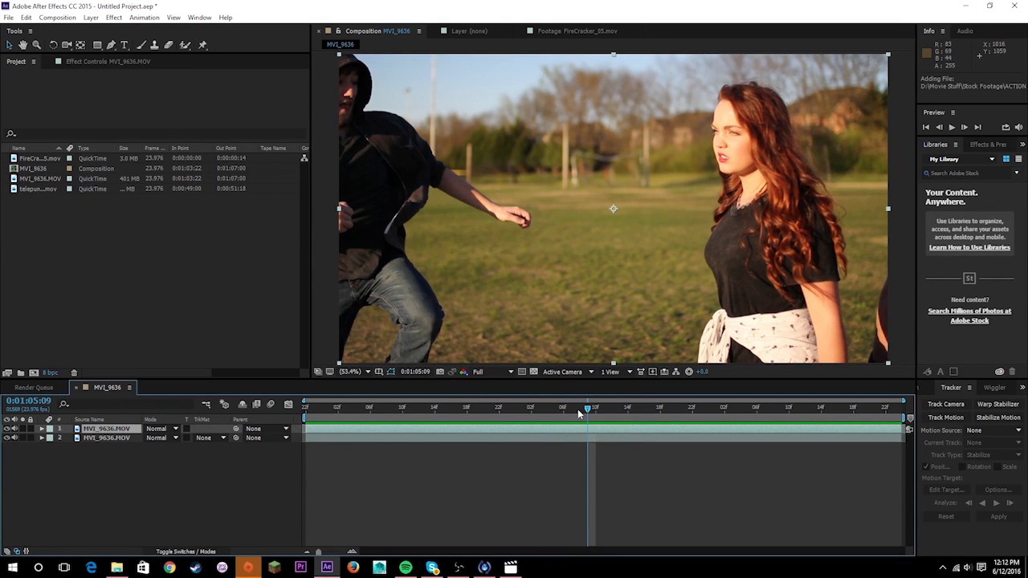
drag(577, 409, 305, 409)
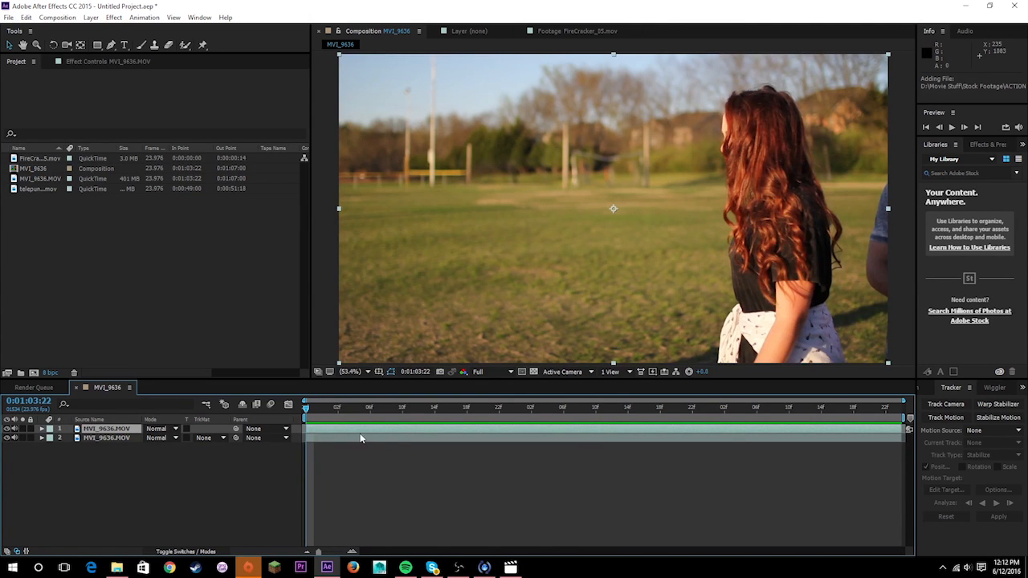
Hide the upper footage layer, freeze the lower MVI_9636.MOV layer on the frame at 0:01:03:22, and scrub to check it
click(93, 438)
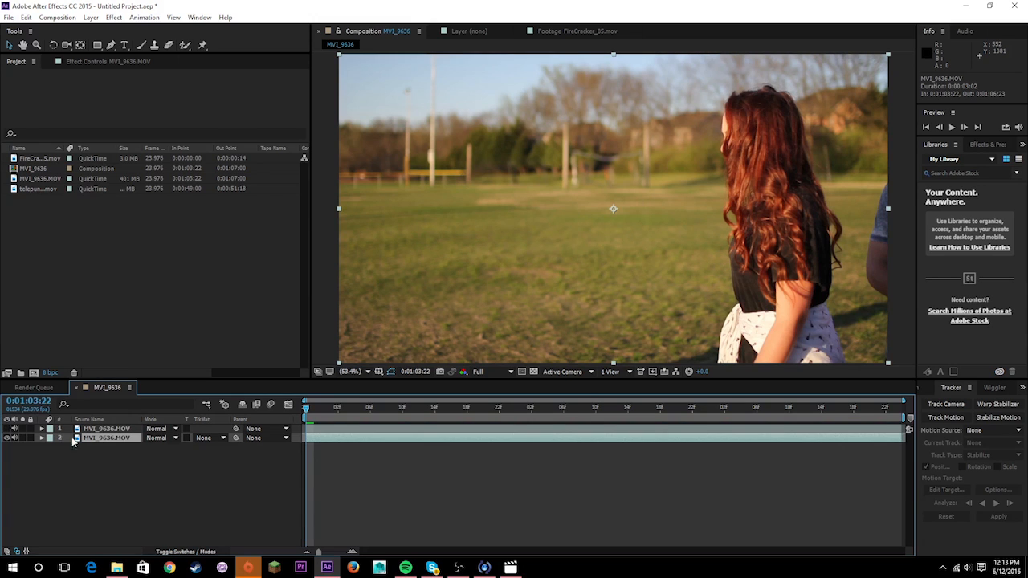
right_click(118, 436)
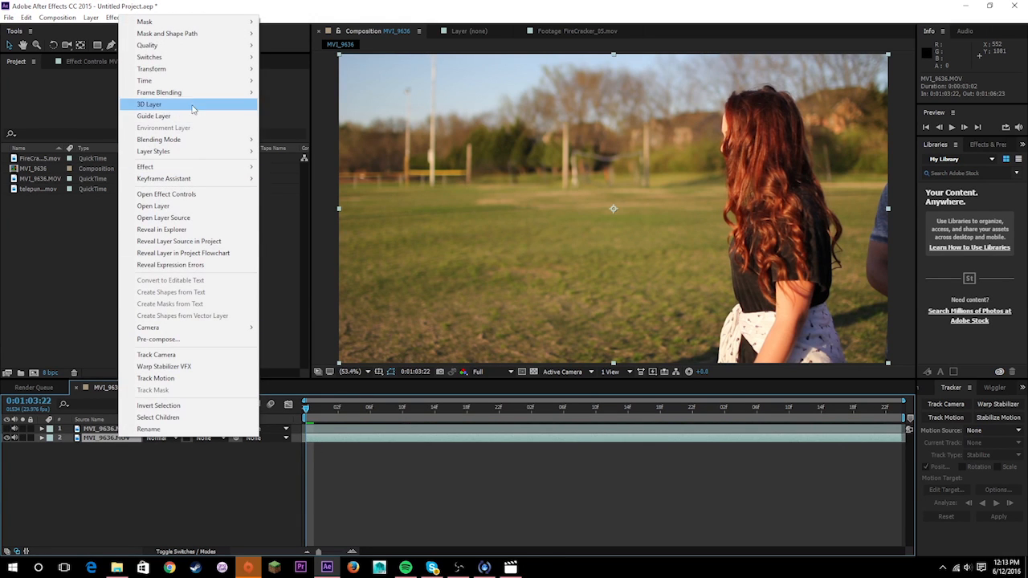
mouse_move(193, 81)
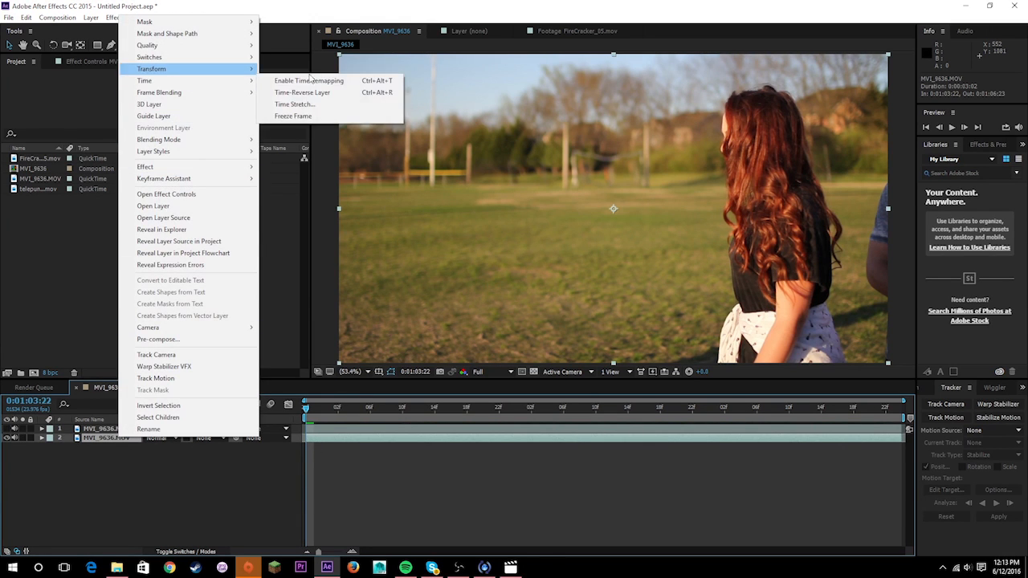
click(320, 117)
click(773, 407)
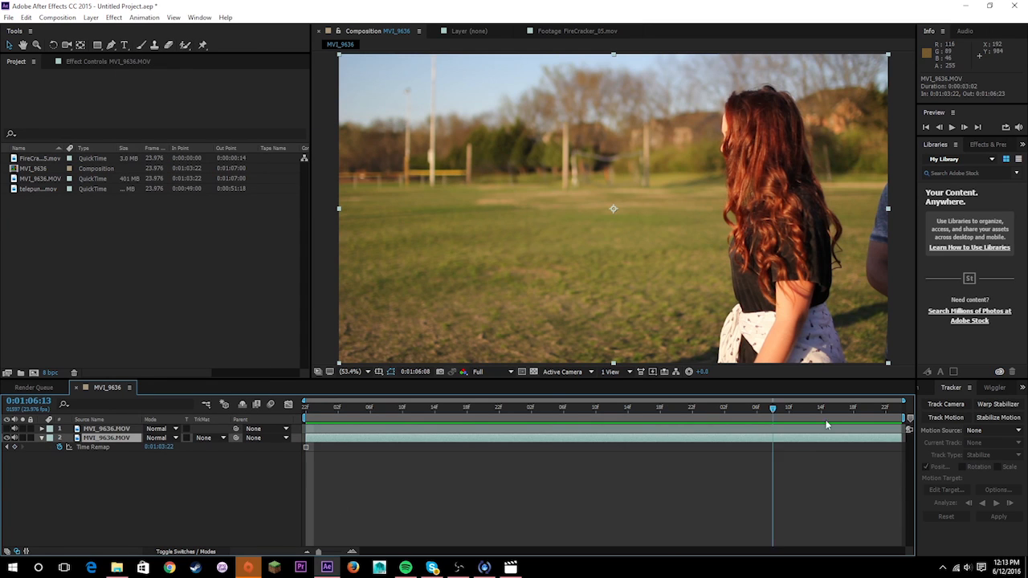
drag(773, 466, 250, 459)
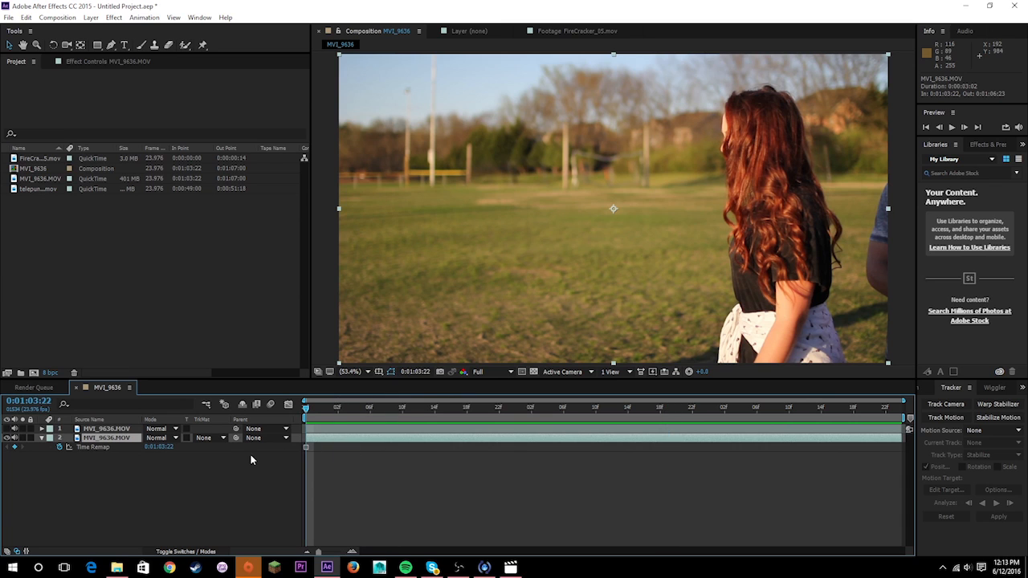
Draw a closed Pen tool mask on the frozen layer around the empty field, with its edge running just beside the woman
click(112, 46)
key(comma)
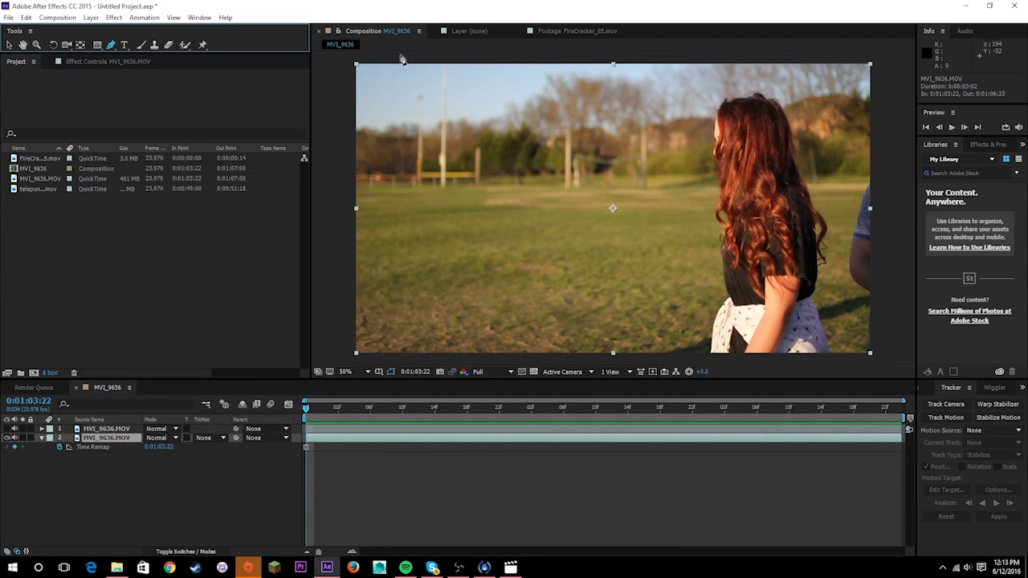
click(340, 60)
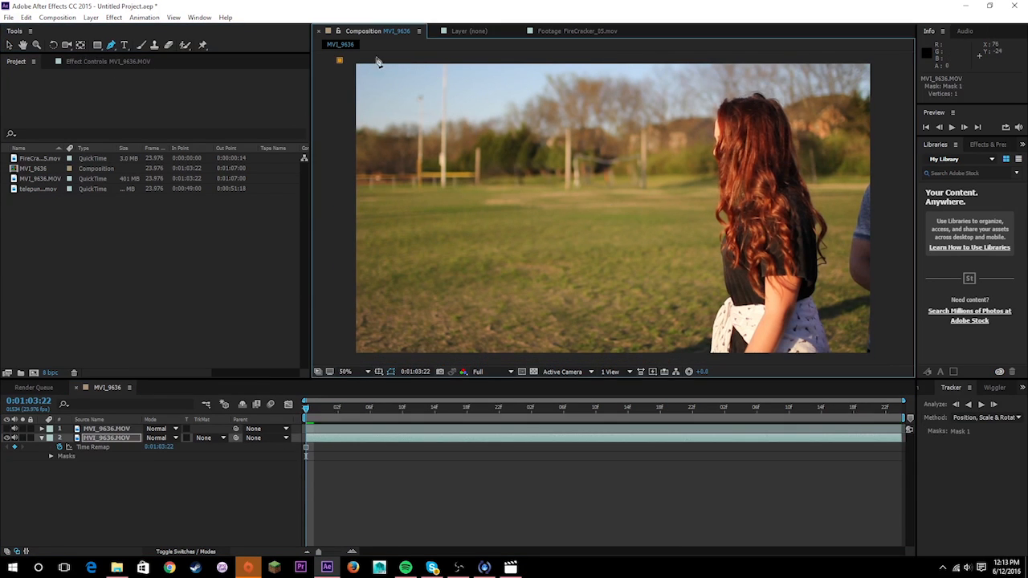
click(674, 57)
click(717, 60)
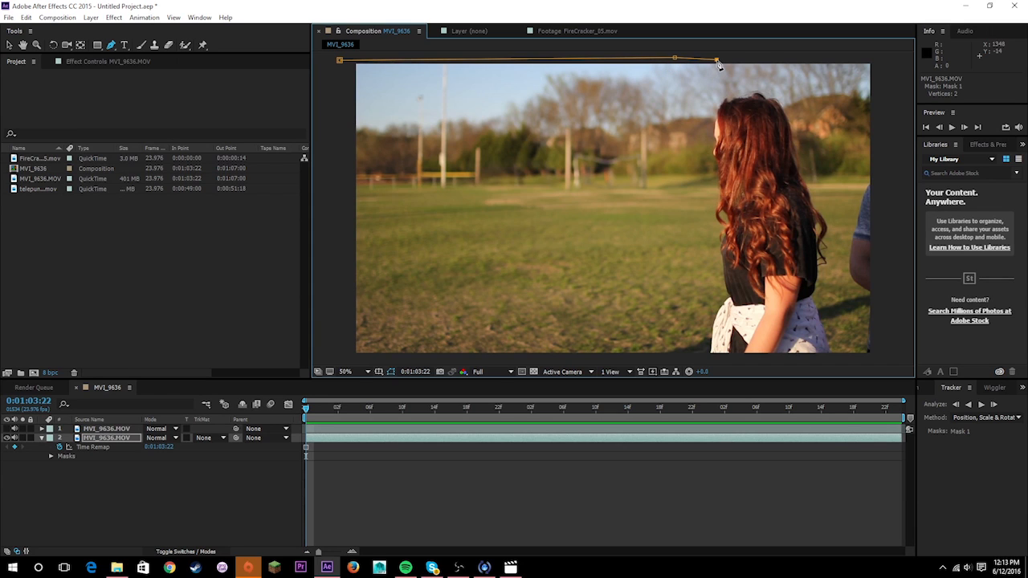
click(708, 106)
click(704, 148)
click(708, 194)
click(706, 290)
click(708, 335)
click(697, 352)
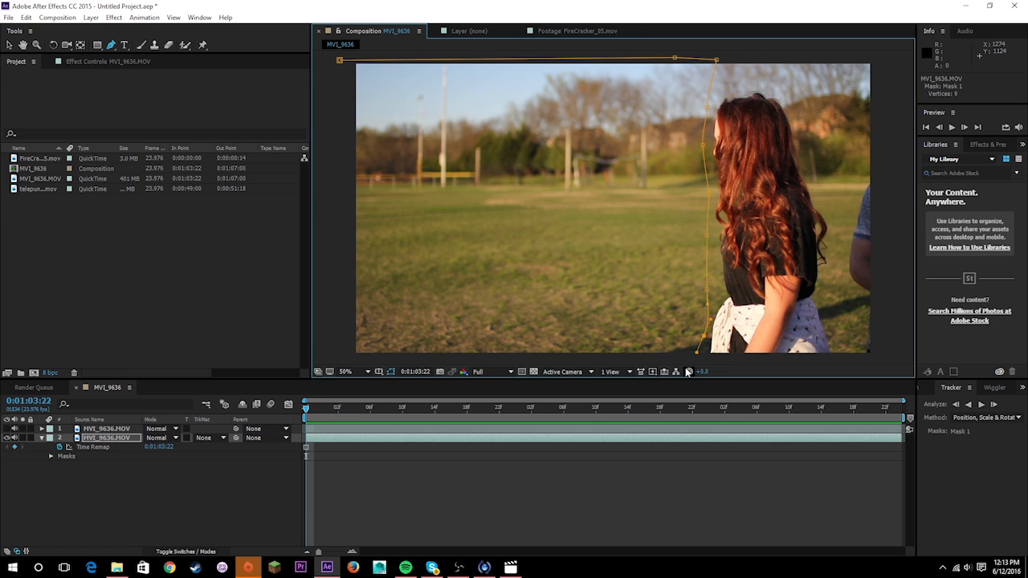
click(680, 360)
click(341, 359)
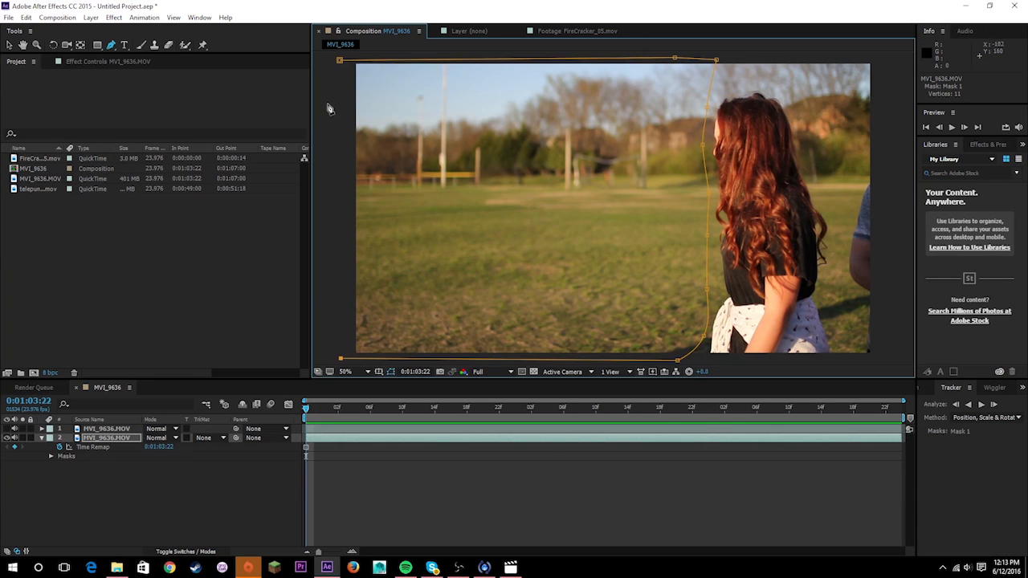
click(339, 61)
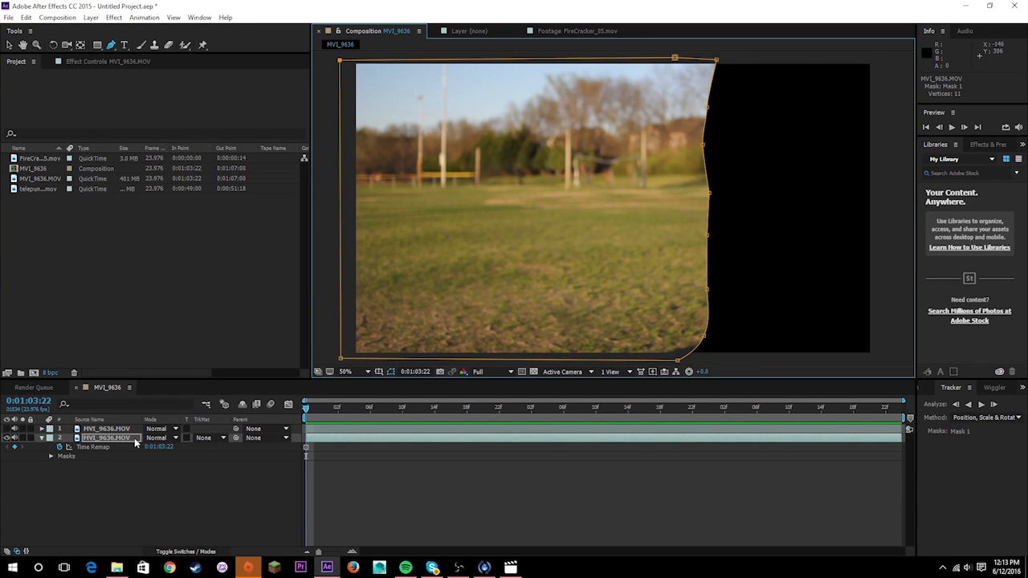
Move the masked frozen layer above the other MVI_9636.MOV layer and make that lower layer visible
drag(134, 438, 131, 432)
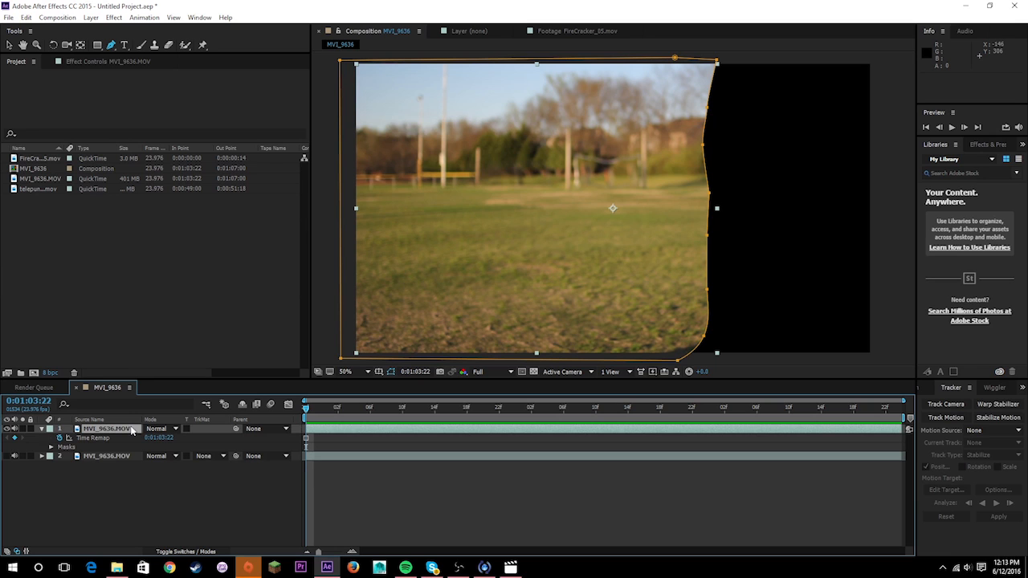
click(7, 455)
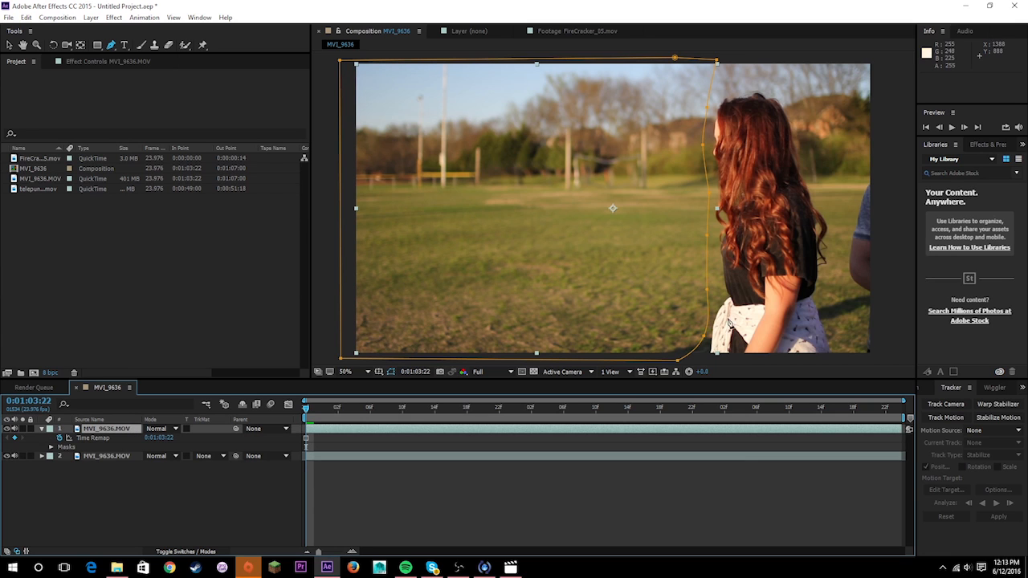
click(681, 508)
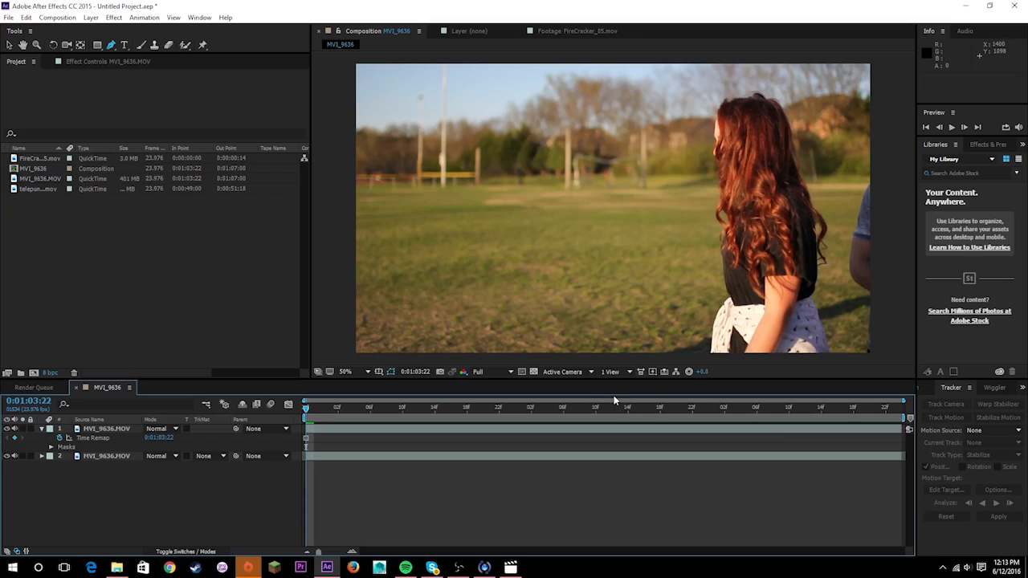
At 0:01:04:16, reshape the frozen layer's mask edge away from the woman's hair, torso and waist so it no longer cuts into her
drag(394, 404, 450, 450)
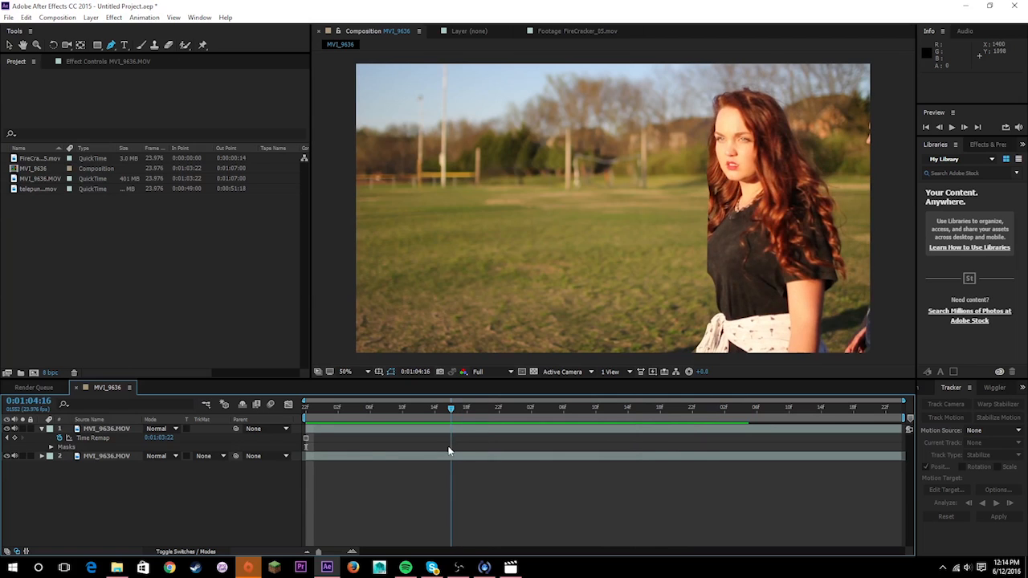
click(390, 458)
click(449, 426)
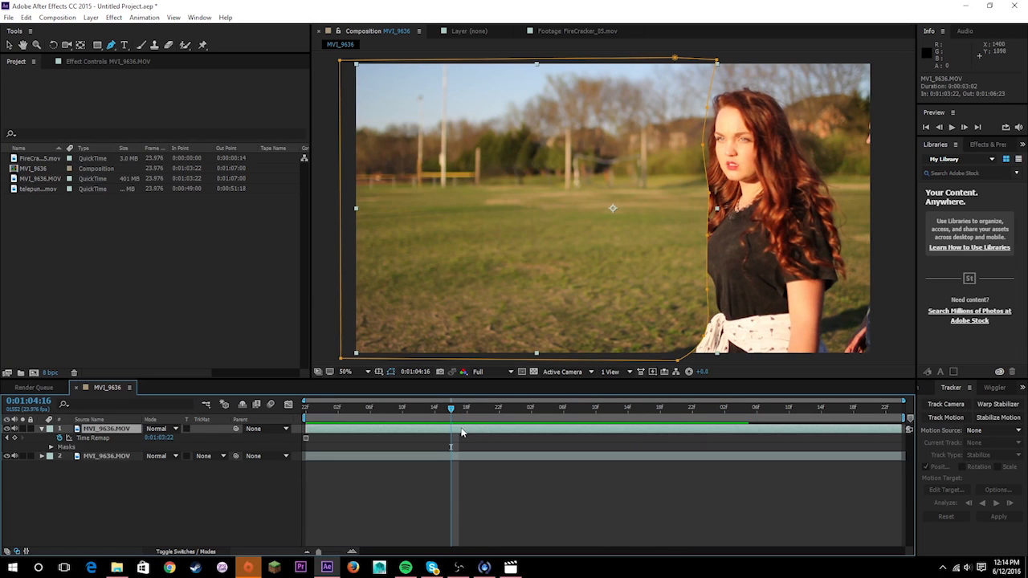
drag(706, 294, 681, 237)
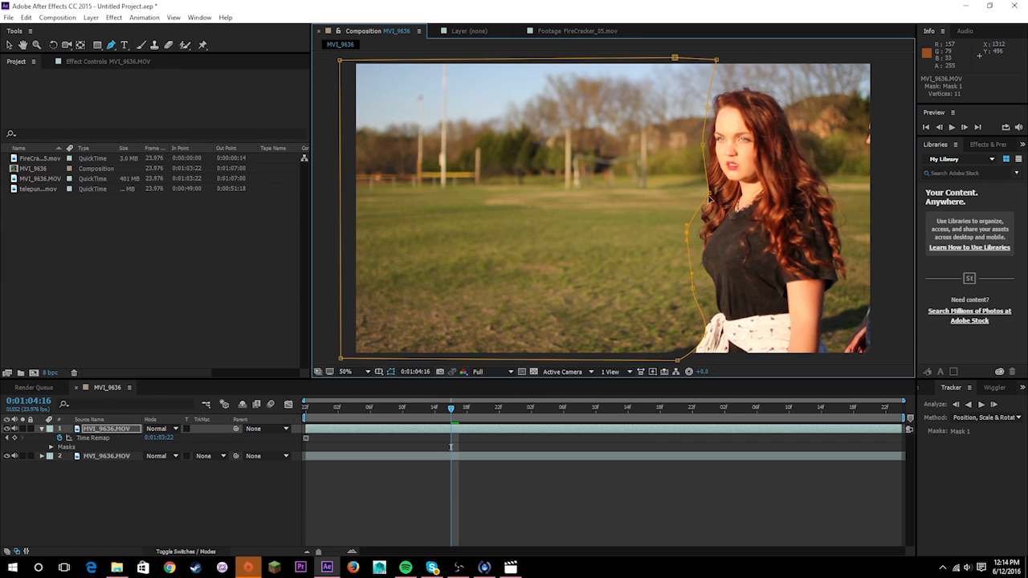
drag(709, 194, 692, 189)
drag(701, 146, 702, 98)
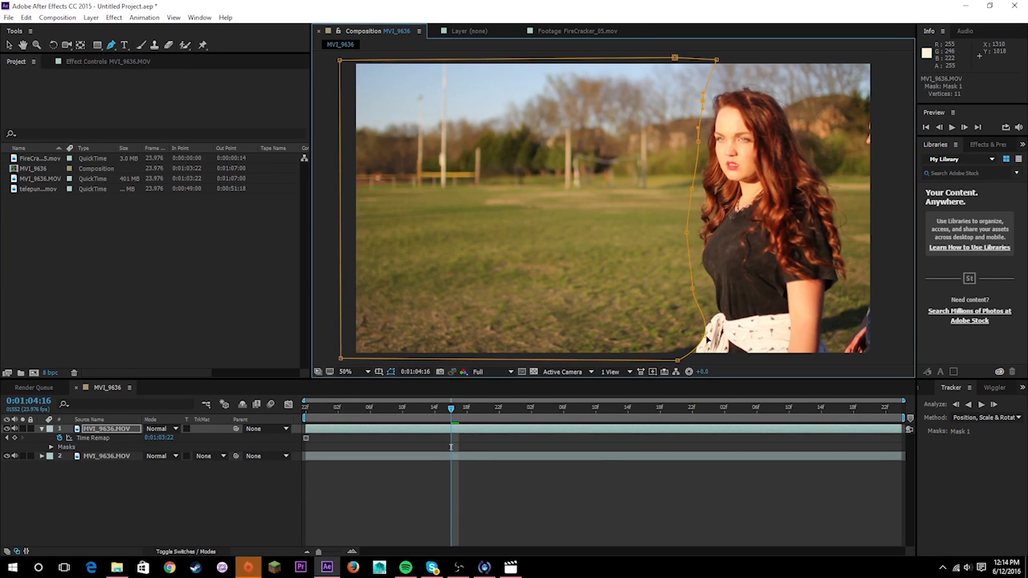
drag(709, 340, 613, 363)
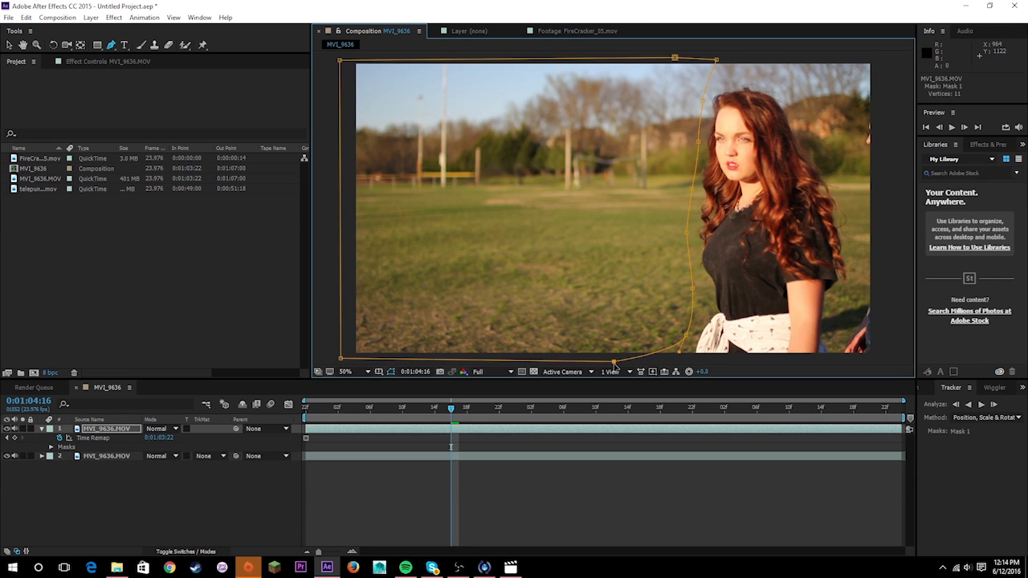
drag(686, 336, 675, 330)
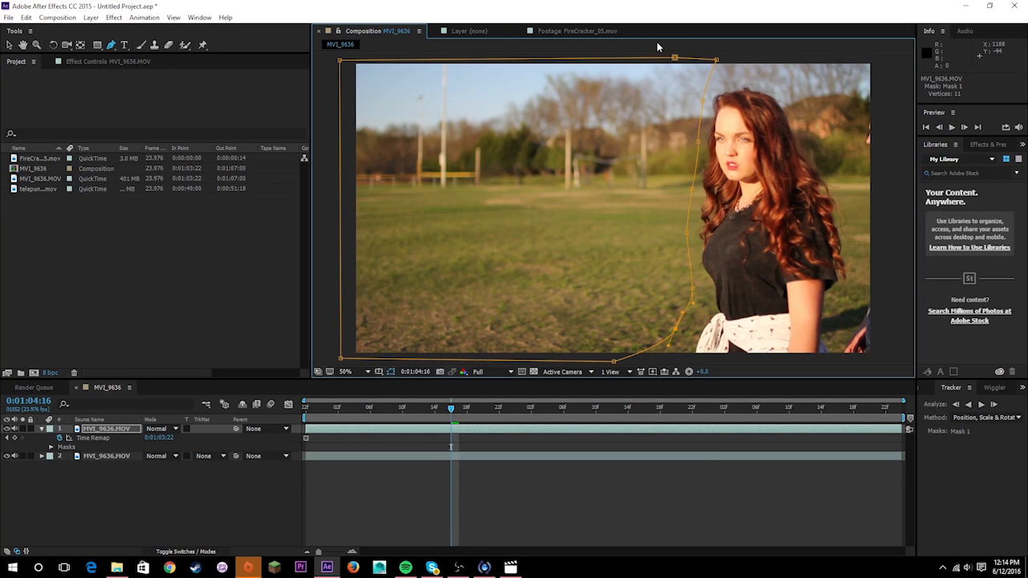
click(126, 459)
click(98, 478)
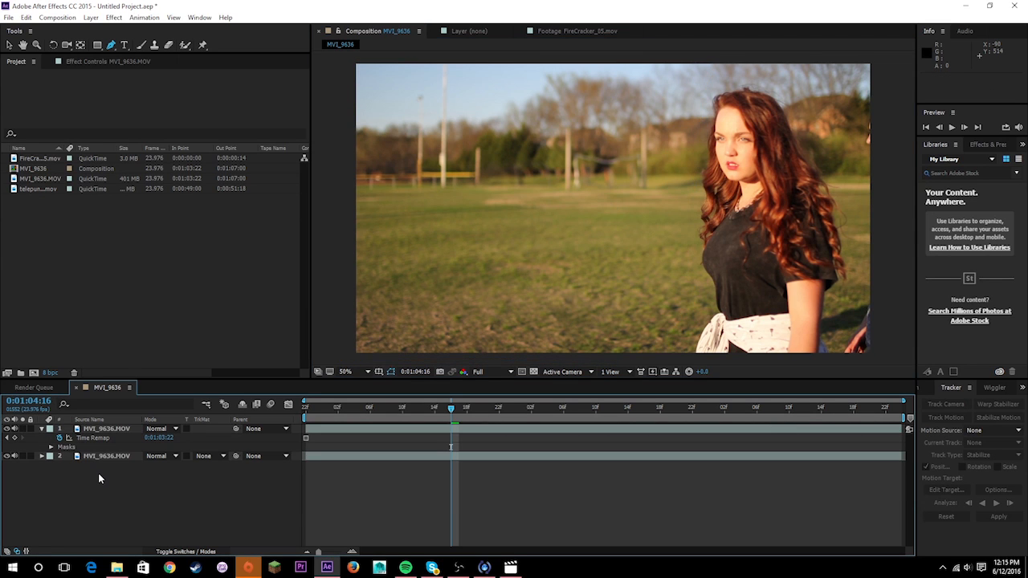
Duplicate the unmasked MVI_9636.MOV layer at the bottom of the layer stack
click(104, 456)
click(106, 456)
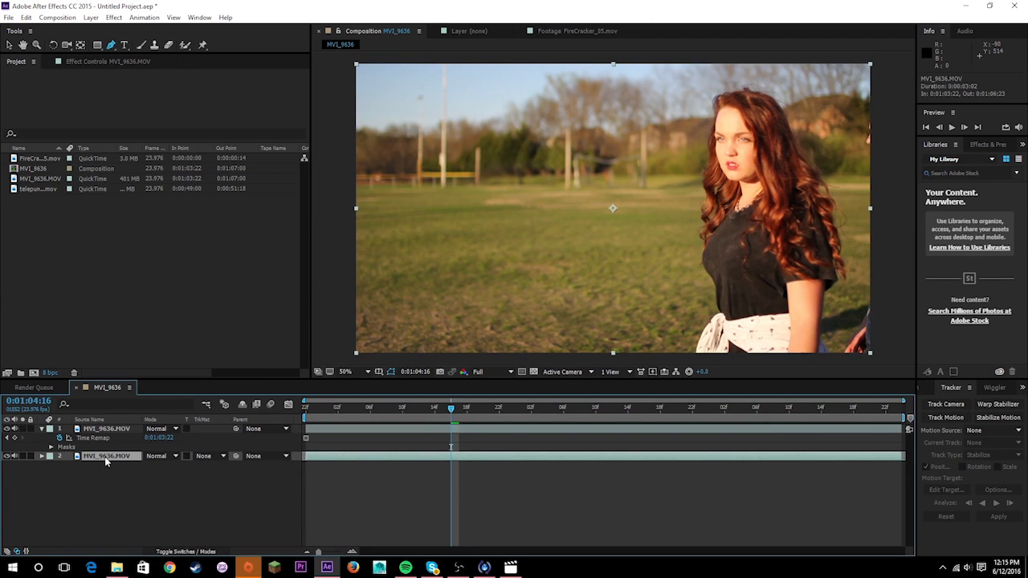
key(ctrl+d)
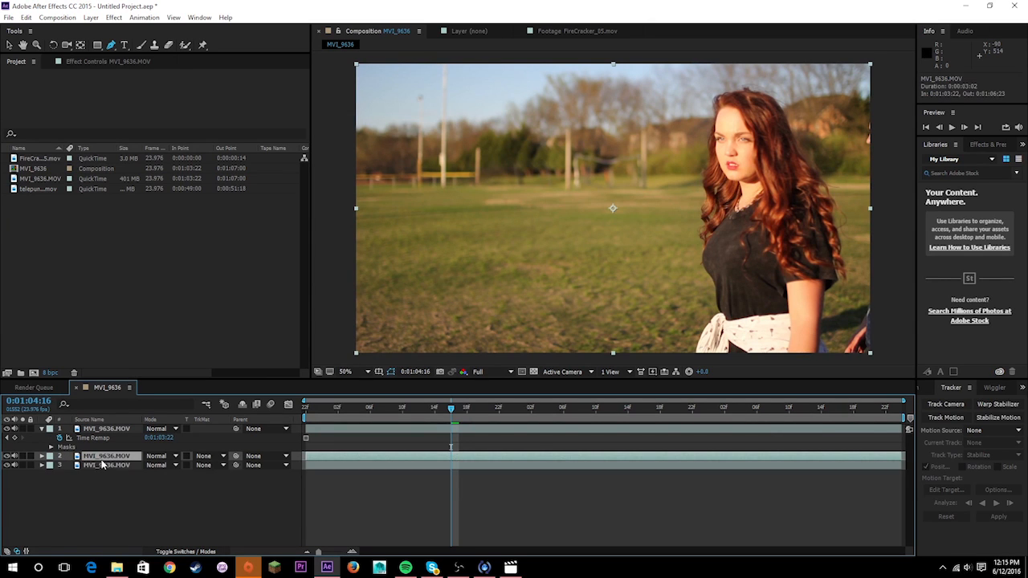
click(26, 17)
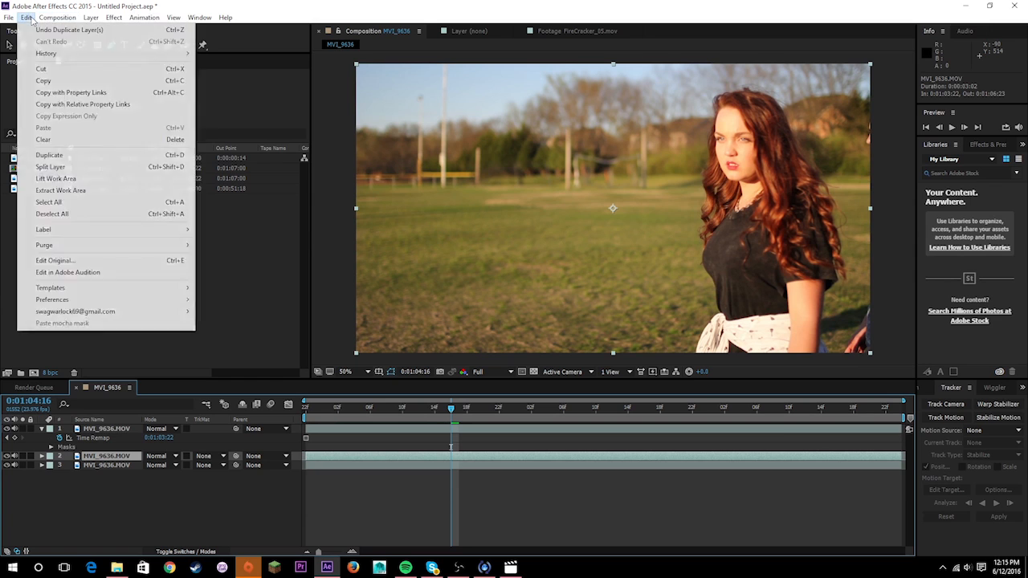
click(65, 156)
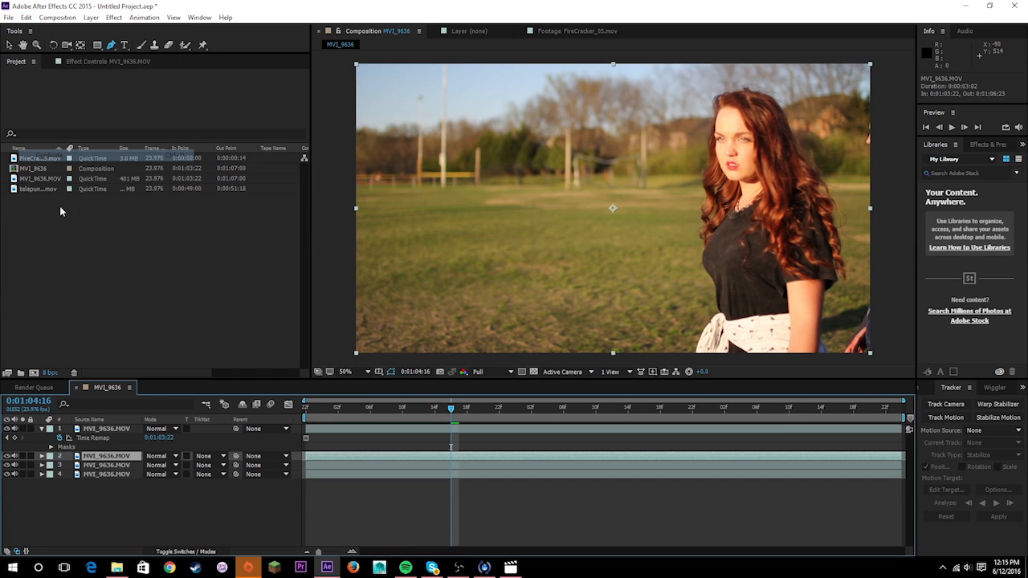
key(Delete)
Move the duplicated footage layer above the masked frozen layer and set the current time to 0:01:05:15
click(103, 459)
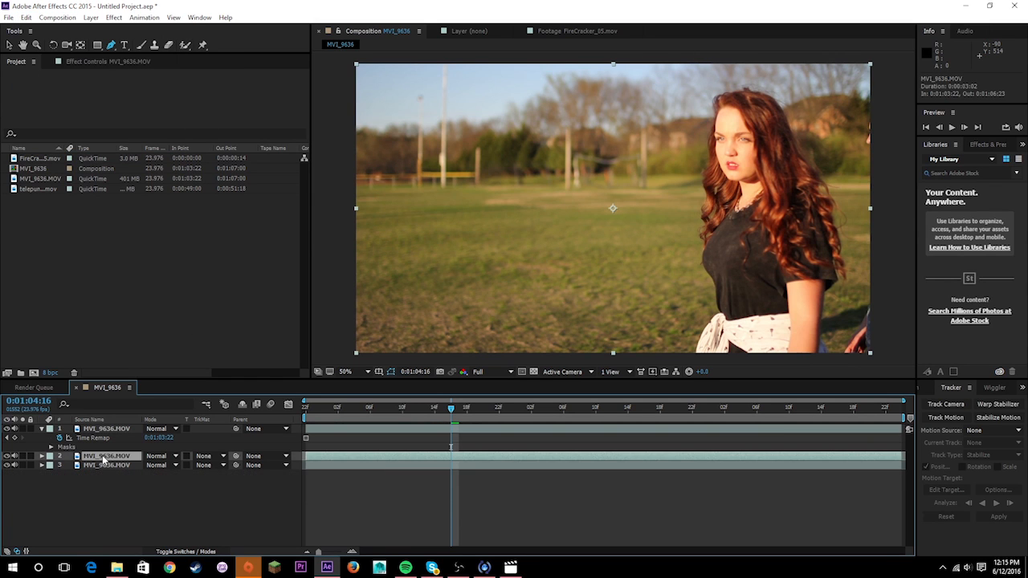
drag(102, 460, 103, 430)
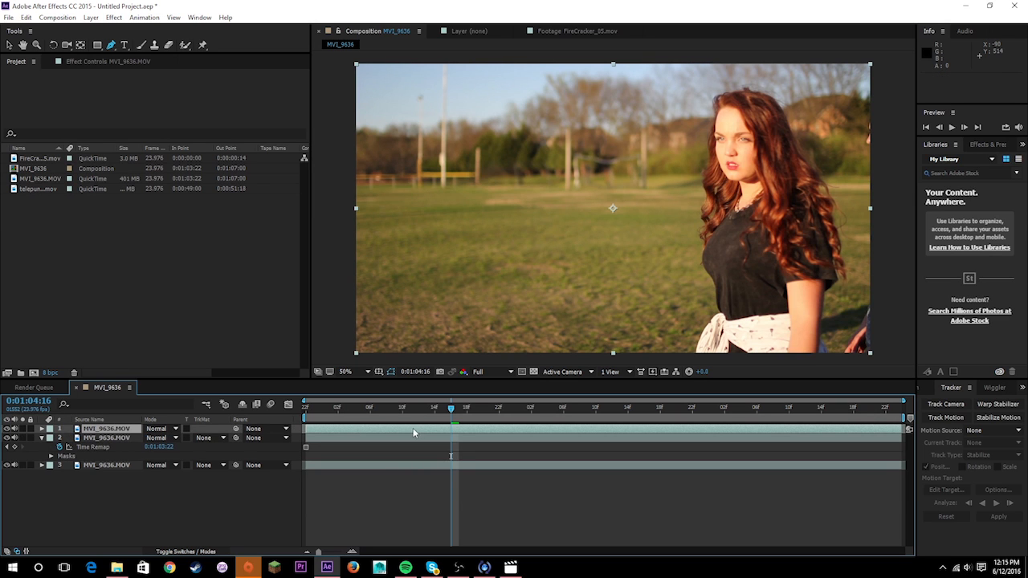
drag(450, 414, 636, 411)
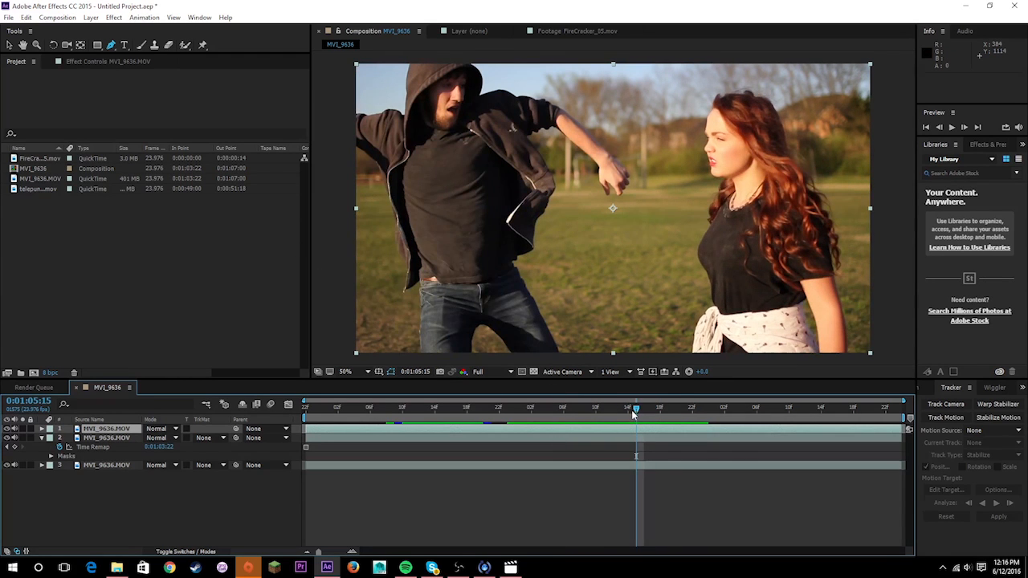
At 0:01:05:17, draw a closed Pen tool mask loosely around the punching man and his outstretched arm on the top footage layer
click(110, 45)
drag(640, 419, 657, 419)
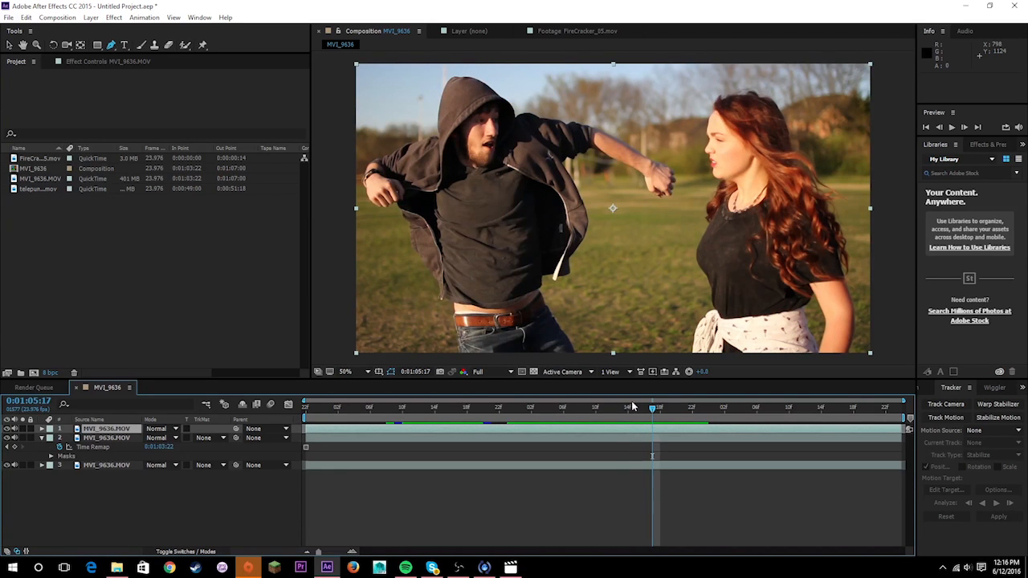
click(536, 360)
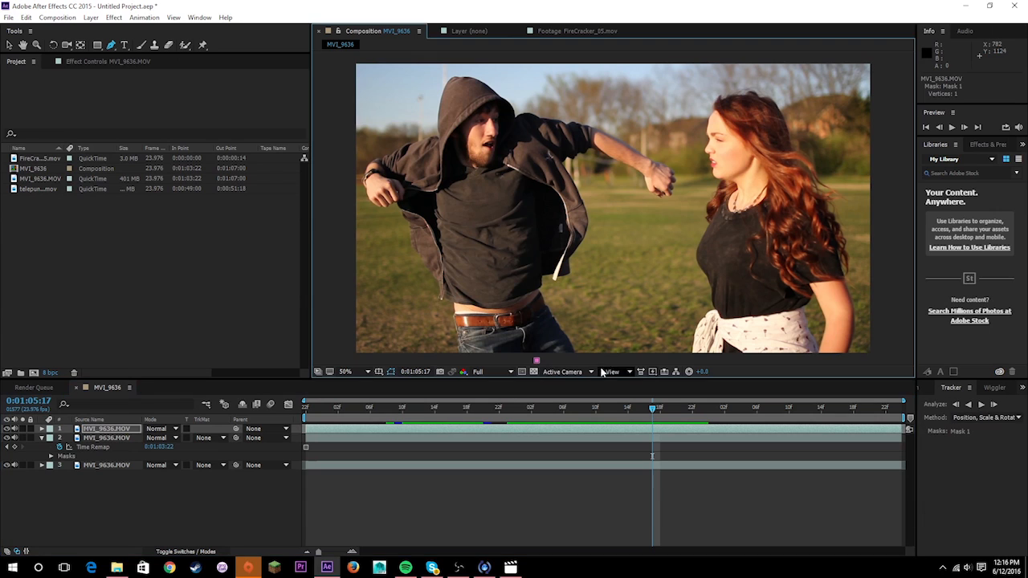
click(591, 358)
click(567, 317)
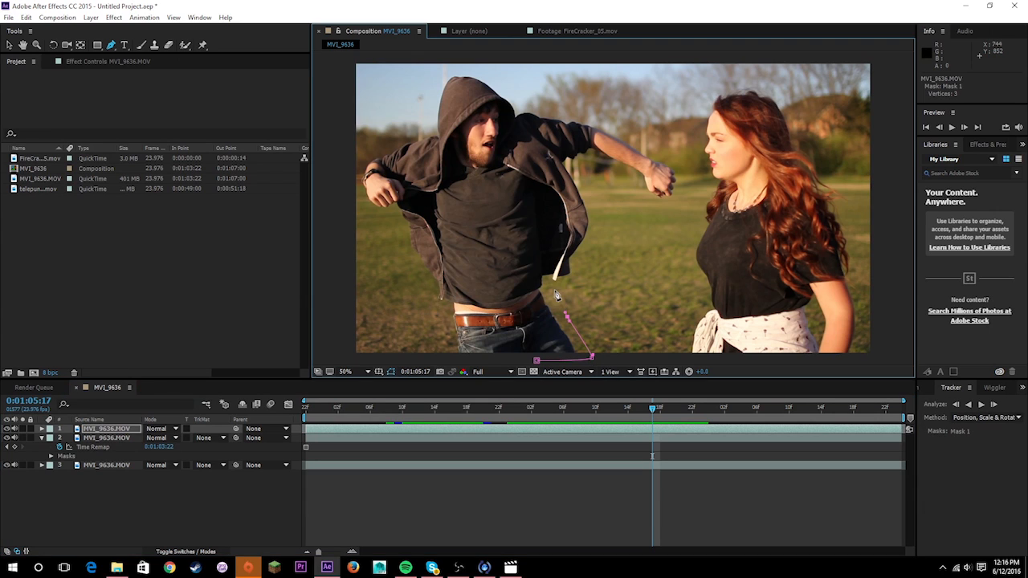
click(554, 283)
click(592, 282)
drag(596, 242, 595, 233)
drag(580, 170, 587, 167)
drag(643, 200, 650, 210)
click(673, 210)
click(682, 170)
click(677, 186)
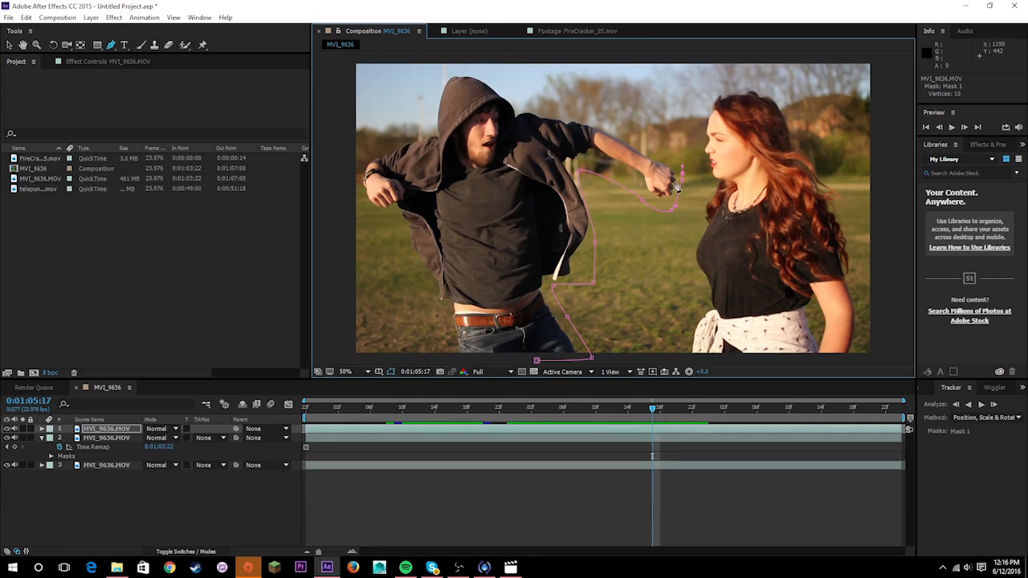
click(645, 129)
click(561, 104)
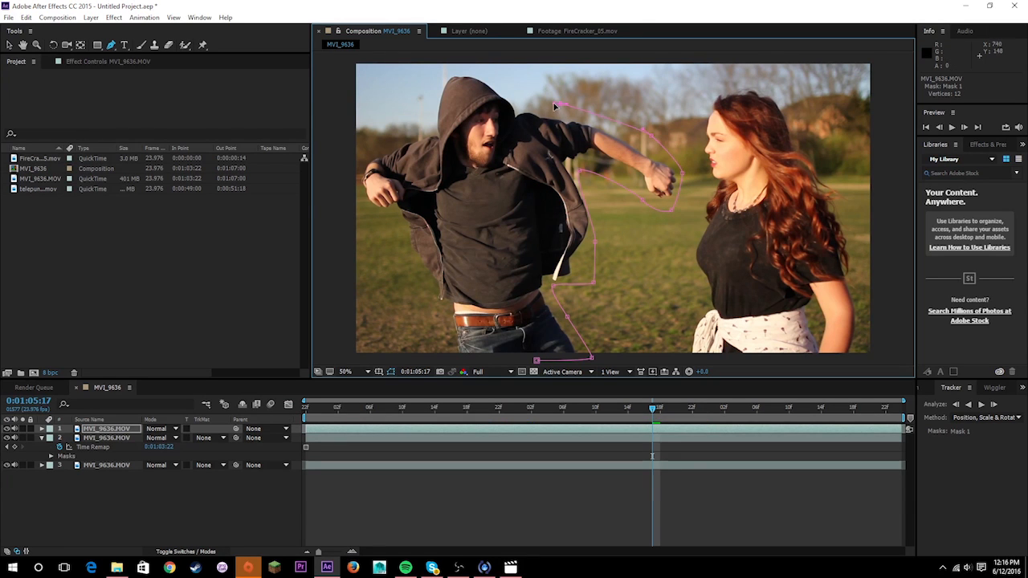
click(517, 87)
drag(446, 62, 425, 71)
click(424, 123)
click(393, 140)
click(358, 165)
drag(361, 217, 385, 220)
drag(410, 258, 414, 271)
click(437, 301)
click(448, 338)
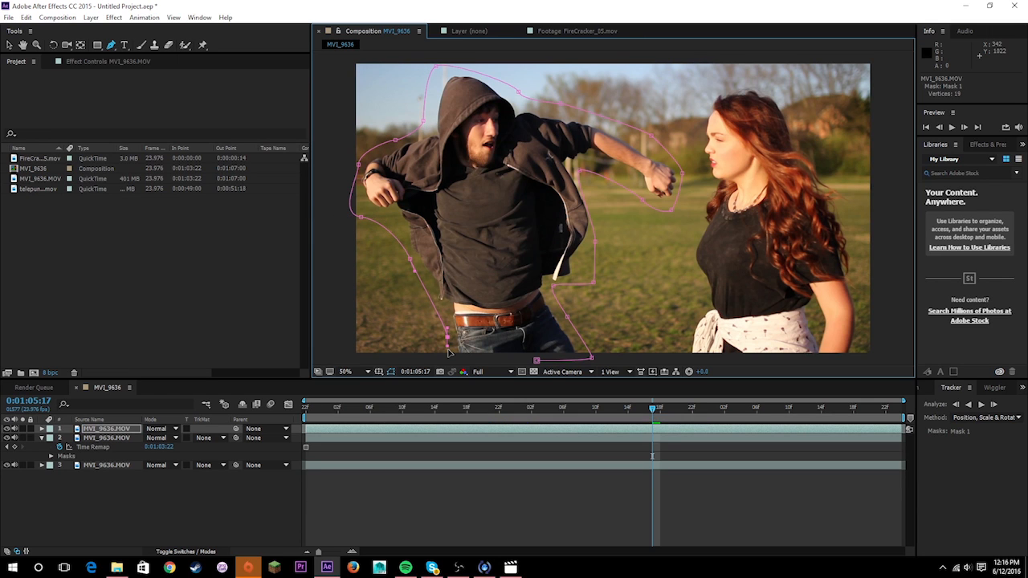
drag(463, 361, 471, 362)
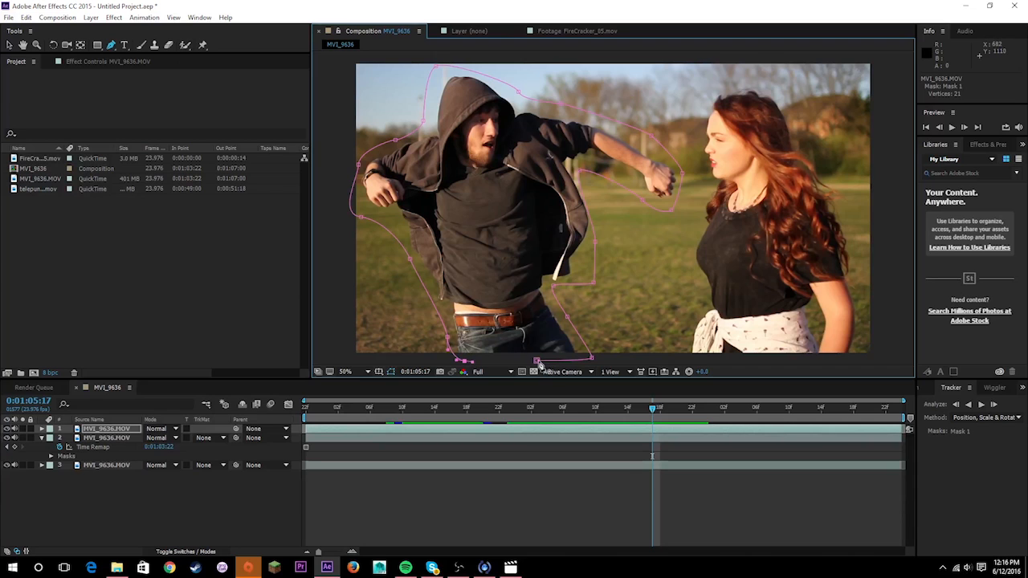
click(536, 361)
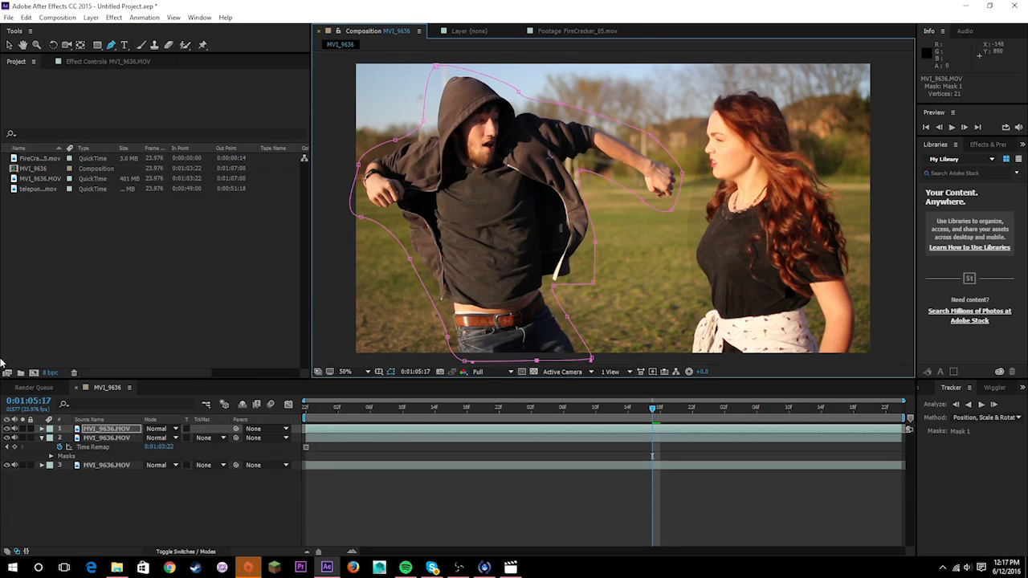
Set the Mask Feather of the man's mask on the top layer to 50 pixels
click(41, 429)
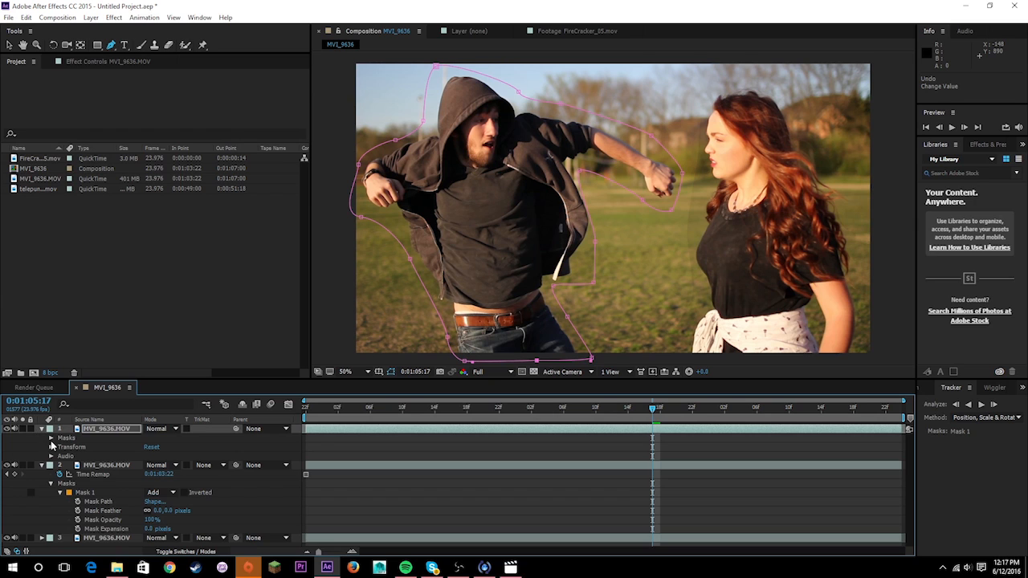
click(52, 438)
click(61, 447)
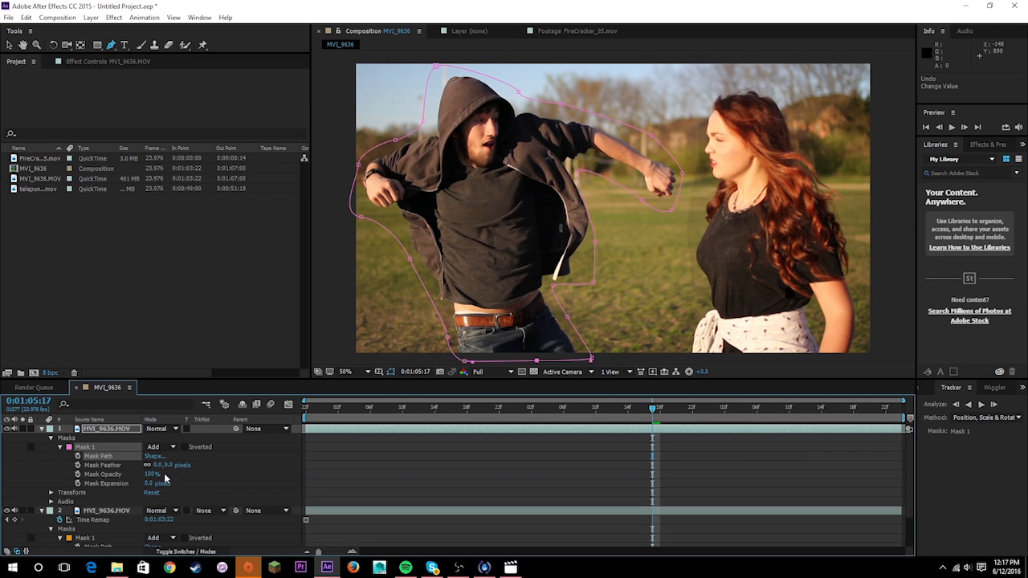
mouse_move(156, 465)
mouse_down()
mouse_move(184, 471)
mouse_move(171, 479)
mouse_up()
click(444, 465)
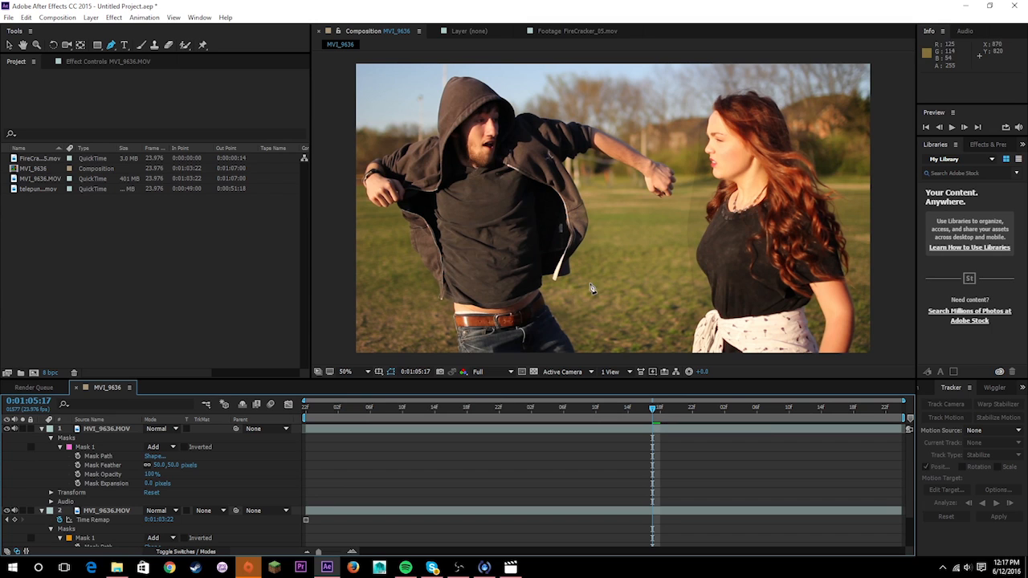
Set the Mask Feather of the frozen layer's Mask 1 to 182 pixels
click(125, 511)
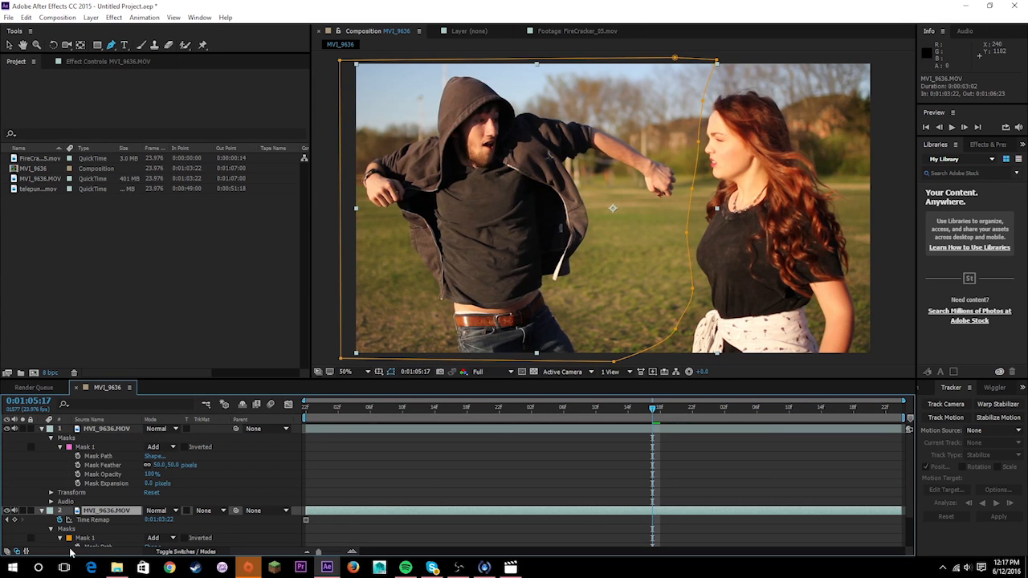
click(86, 538)
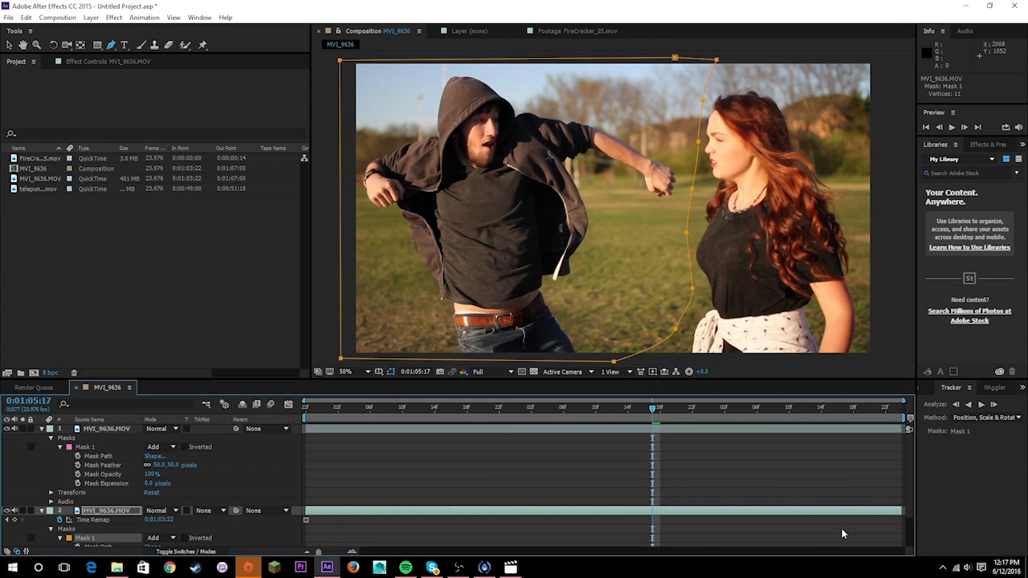
scroll(145, 520, down, 1)
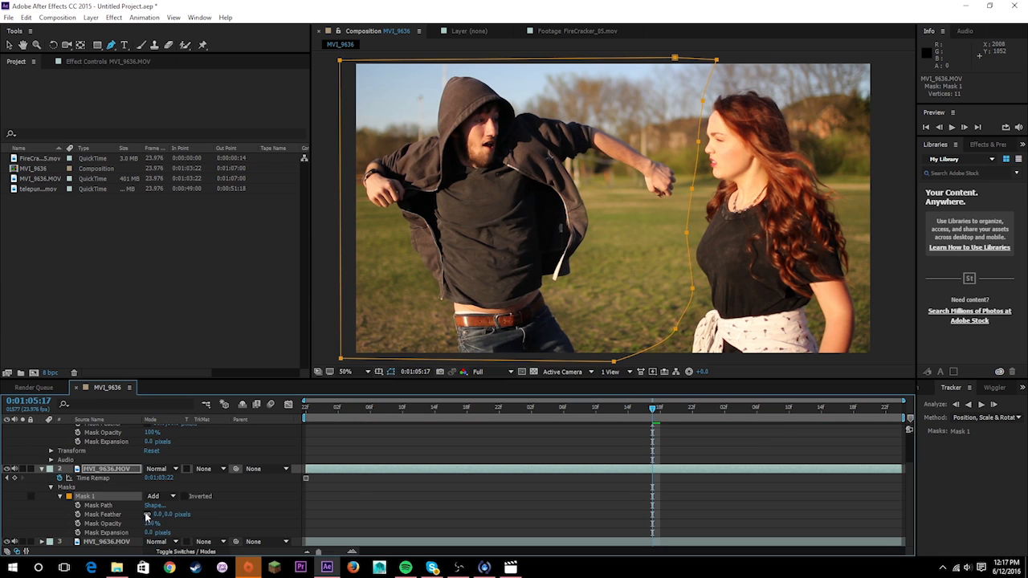
drag(156, 514, 224, 521)
click(439, 491)
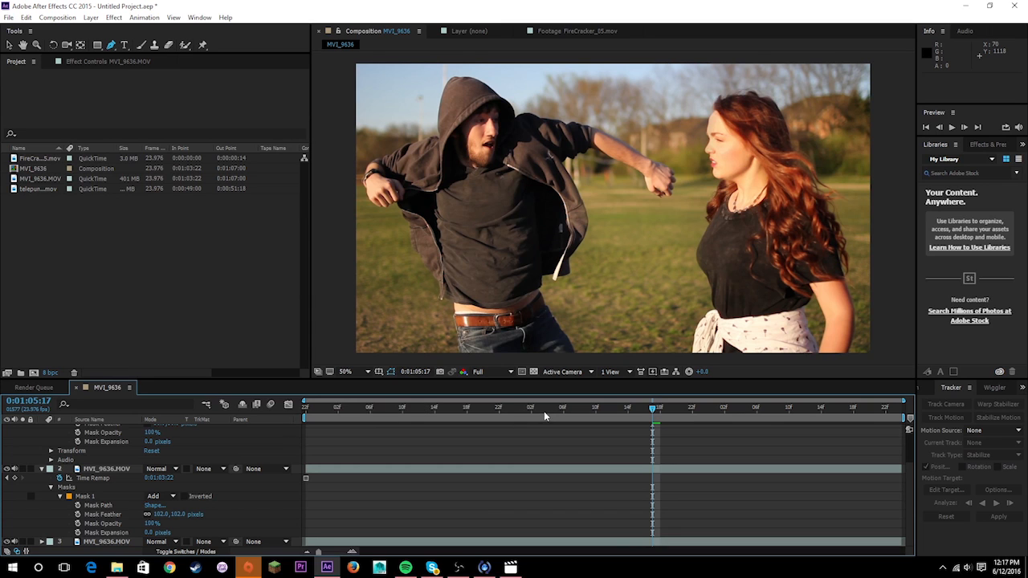
Enable Mask Path keyframing at 0:01:05:17 for Mask 1 on the top footage layer
scroll(652, 447, up, 2)
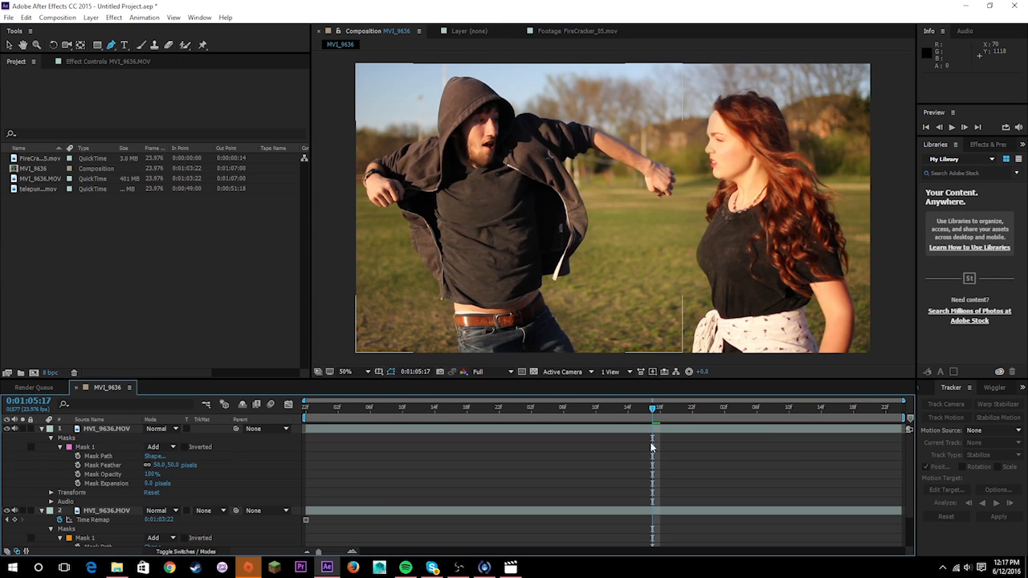
click(645, 431)
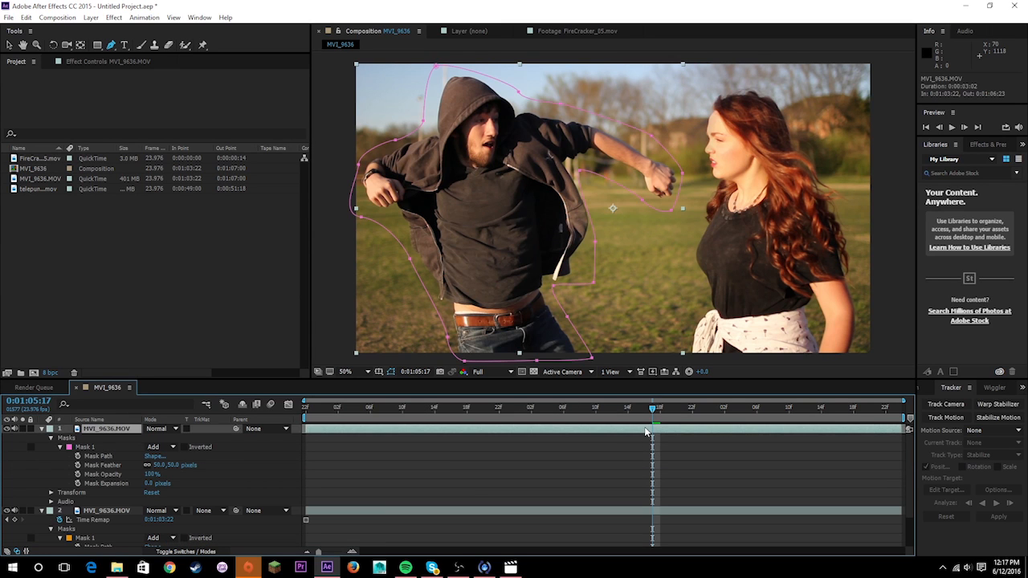
click(519, 95)
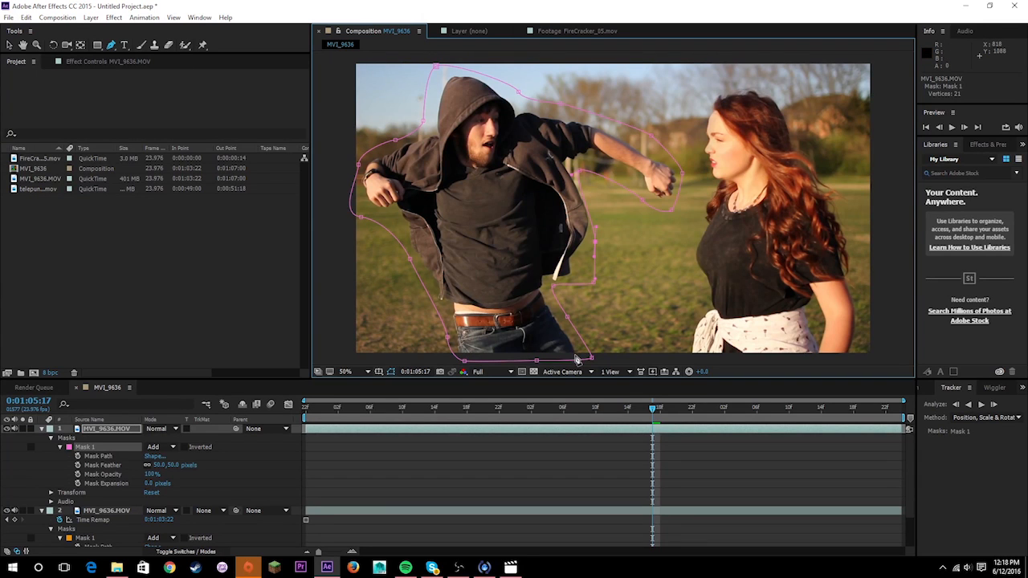
click(92, 431)
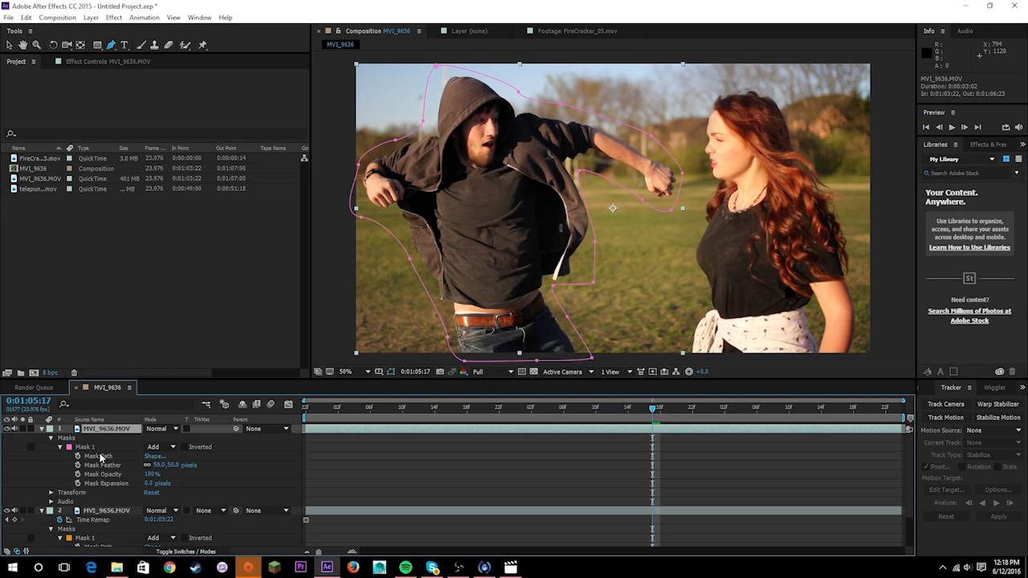
click(104, 457)
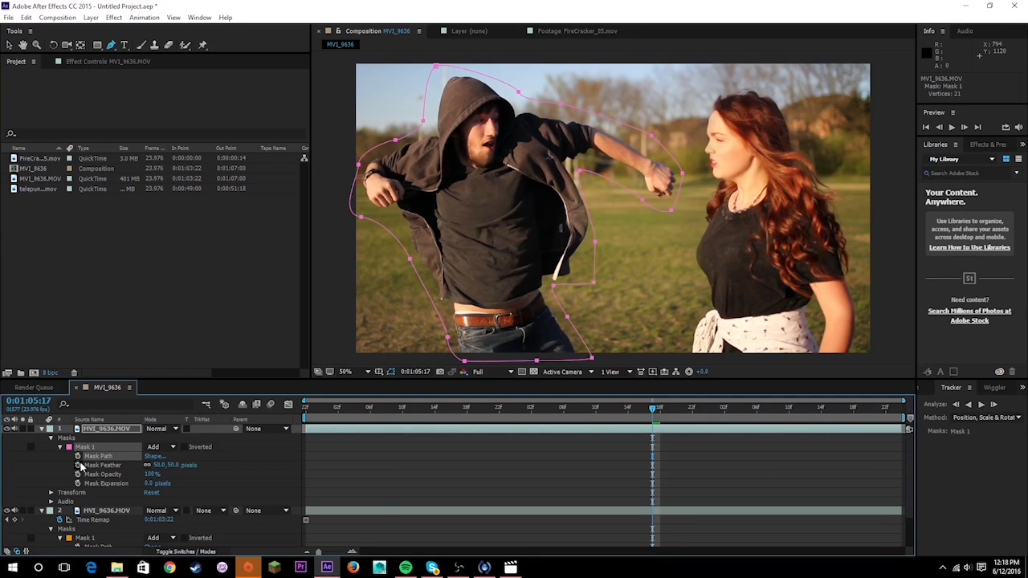
click(78, 456)
At 0:01:05:13, reposition and reshape the top layer's mask so it encloses the man's head, body, legs and fist
click(939, 127)
click(938, 127)
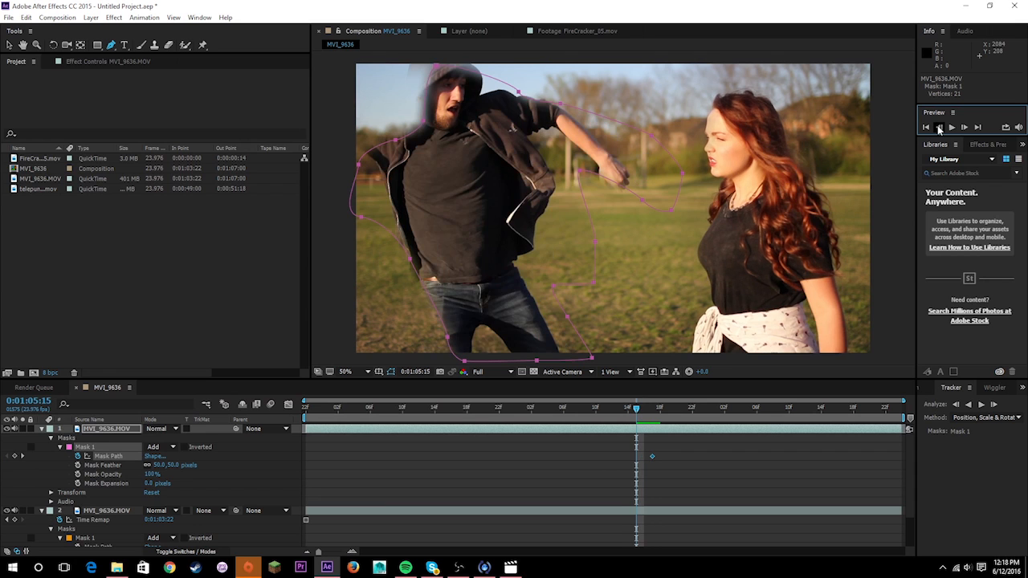
click(939, 127)
click(939, 127)
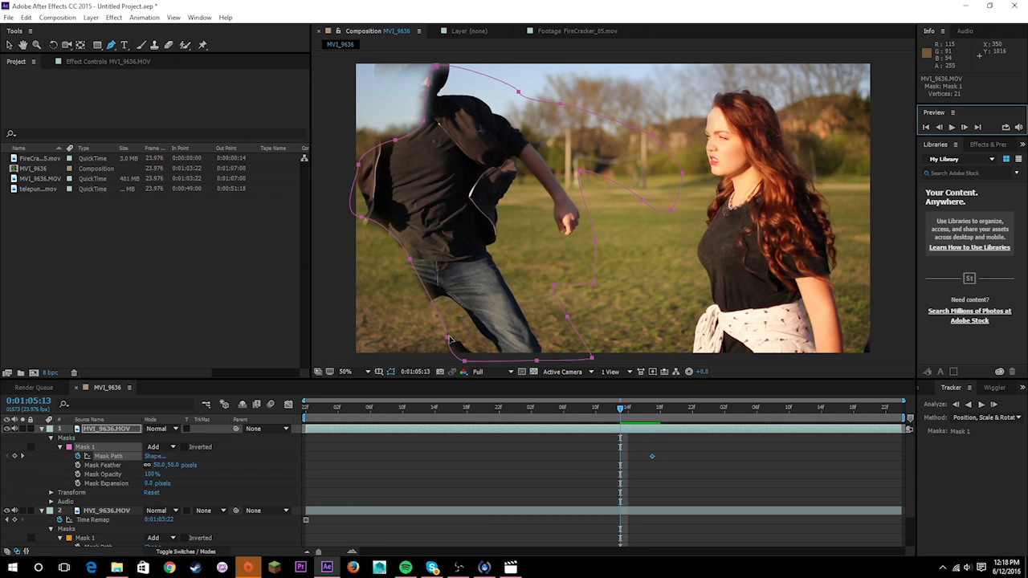
drag(450, 339, 388, 345)
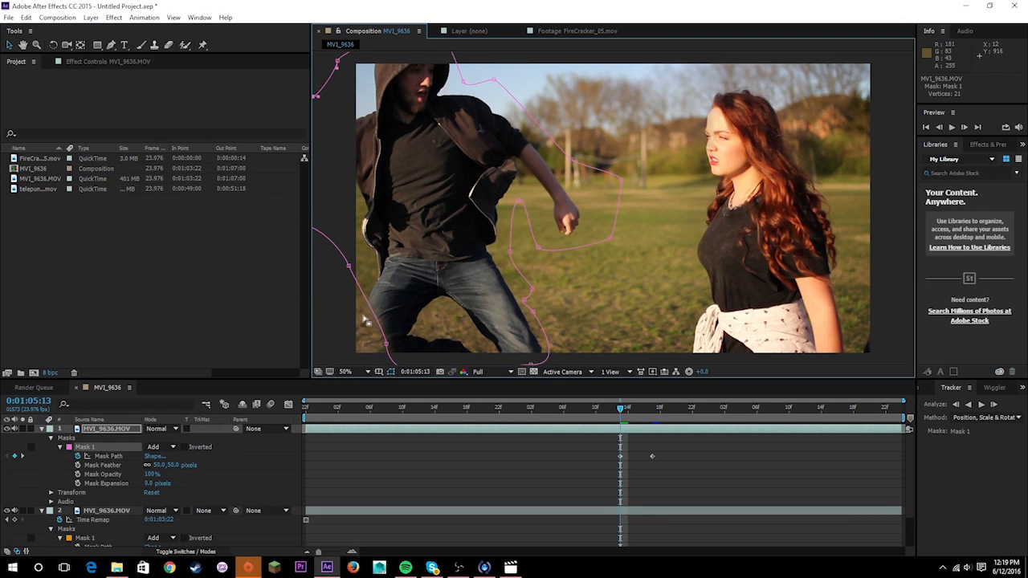
drag(386, 344, 346, 362)
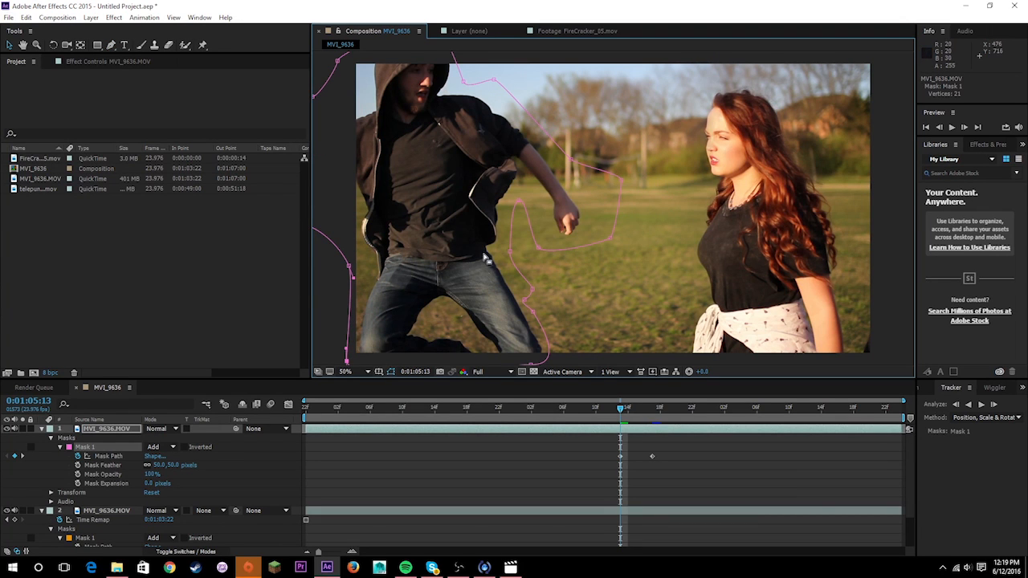
drag(530, 287, 509, 276)
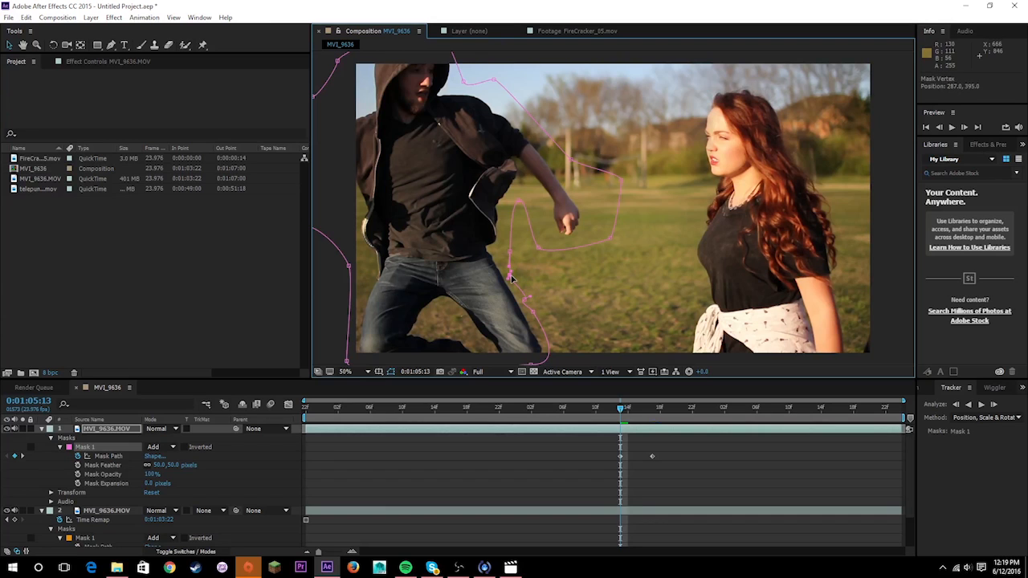
At 0:01:05:15, reshape the top layer's mask around the man's outstretched arm, shoulders, hood and back
click(619, 413)
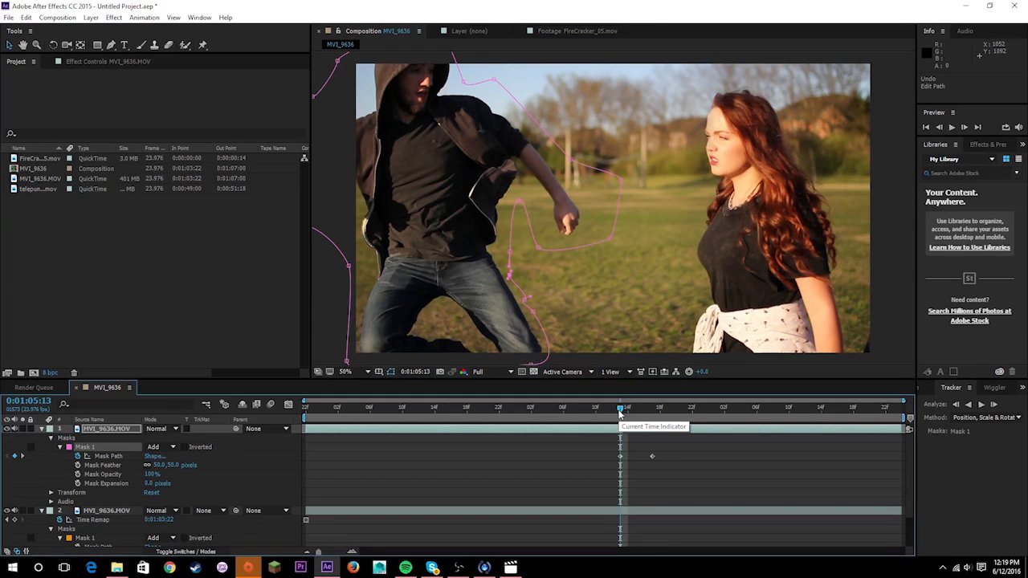
mouse_move(619, 413)
mouse_down()
mouse_move(649, 412)
mouse_move(637, 409)
mouse_up()
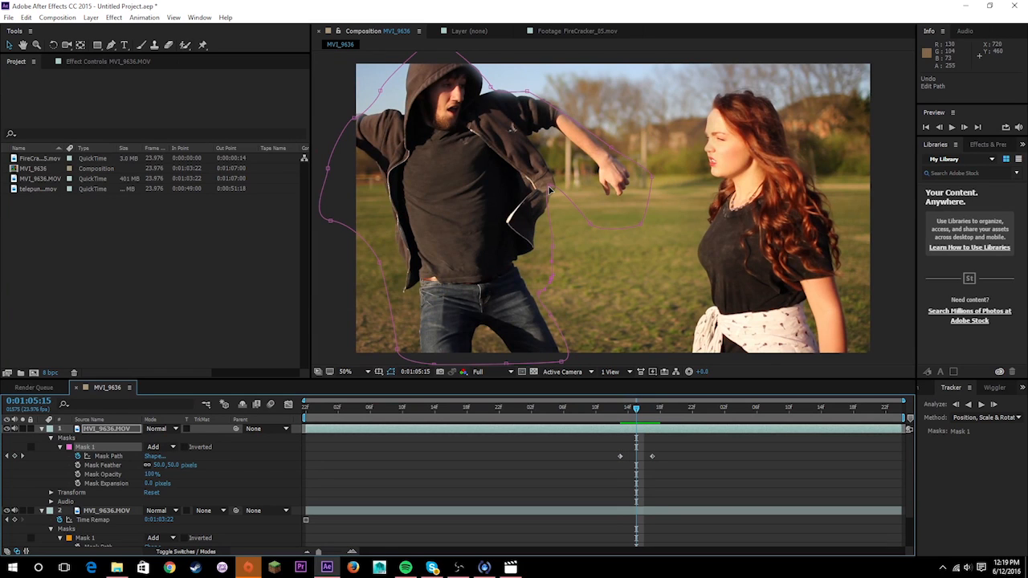
drag(550, 188, 558, 224)
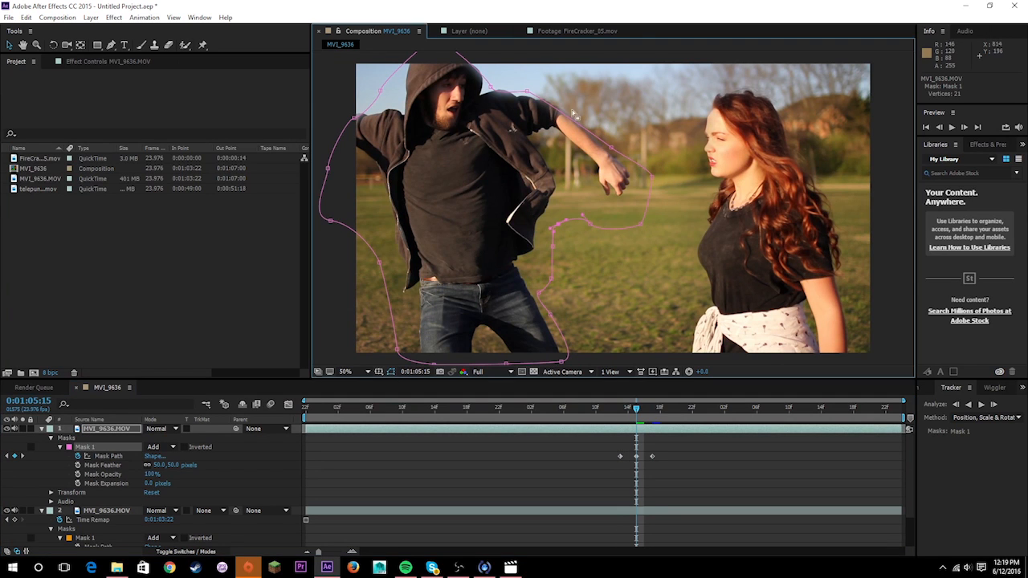
drag(527, 92, 537, 78)
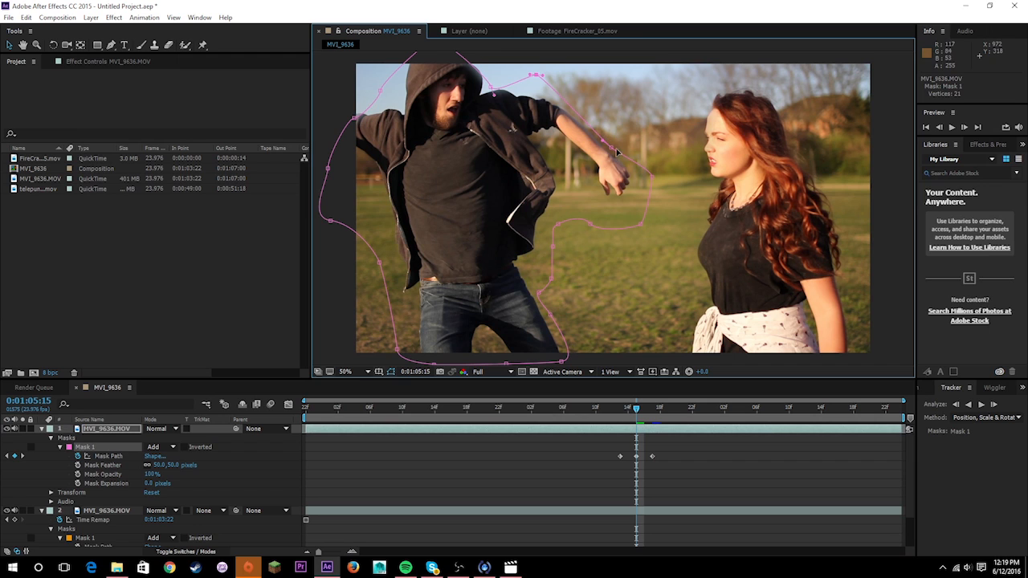
drag(612, 148, 634, 133)
drag(492, 88, 495, 57)
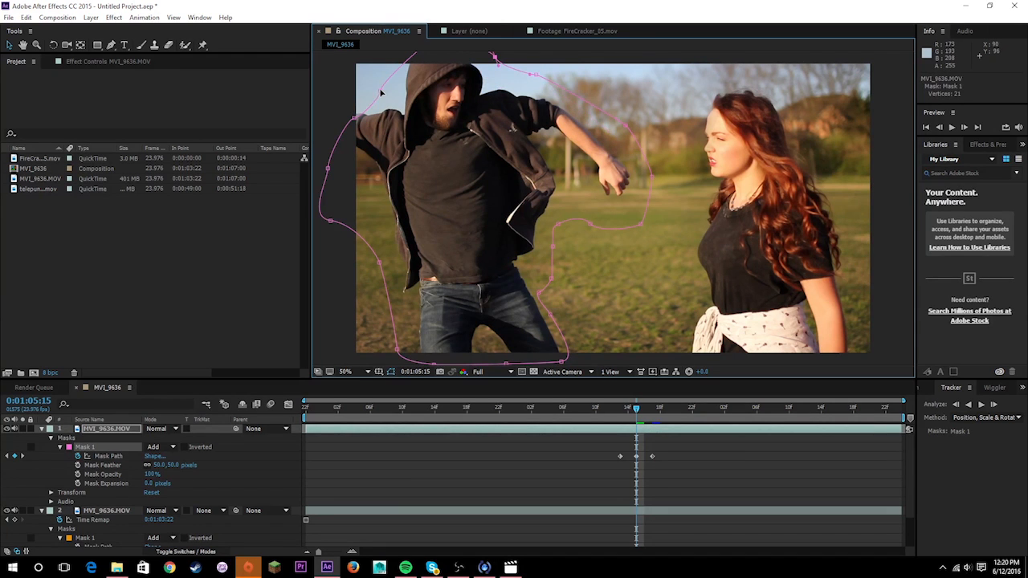
drag(380, 94, 358, 77)
drag(355, 119, 323, 96)
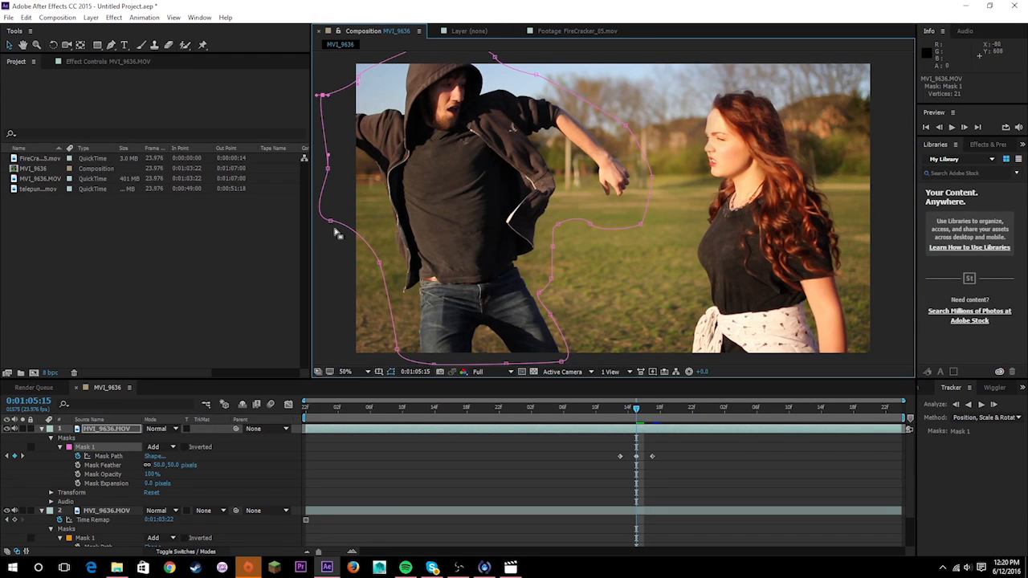
drag(336, 231, 364, 196)
drag(380, 263, 391, 264)
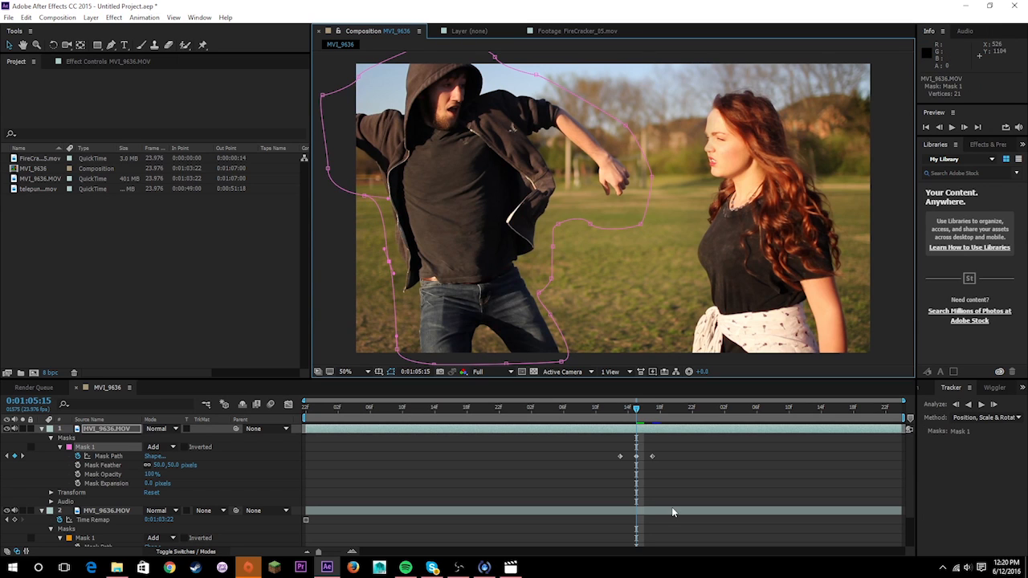
Create a 1920 × 1080 px black solid layer named Noise above the footage layers
click(608, 432)
key(j)
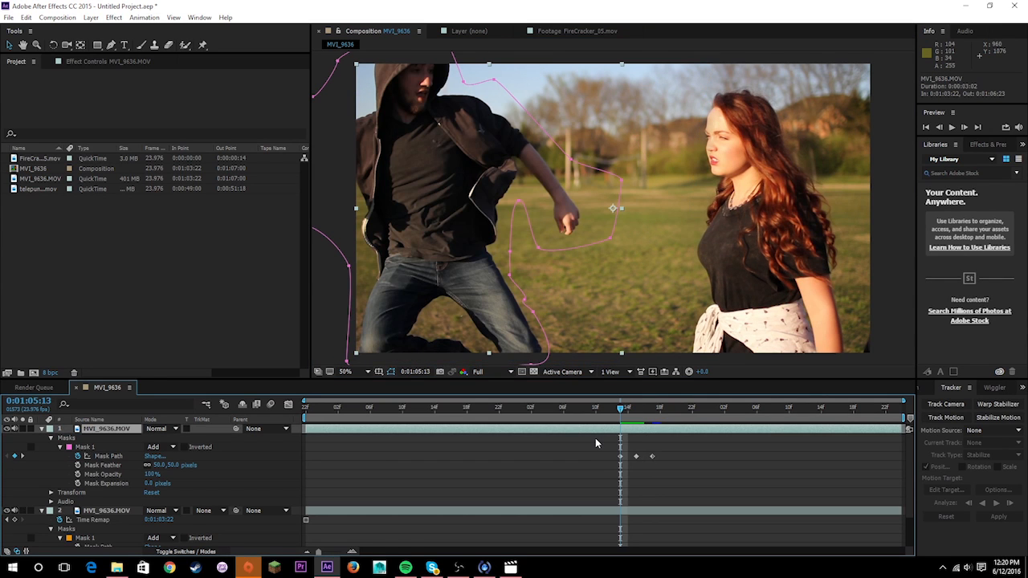
click(96, 18)
mouse_move(104, 30)
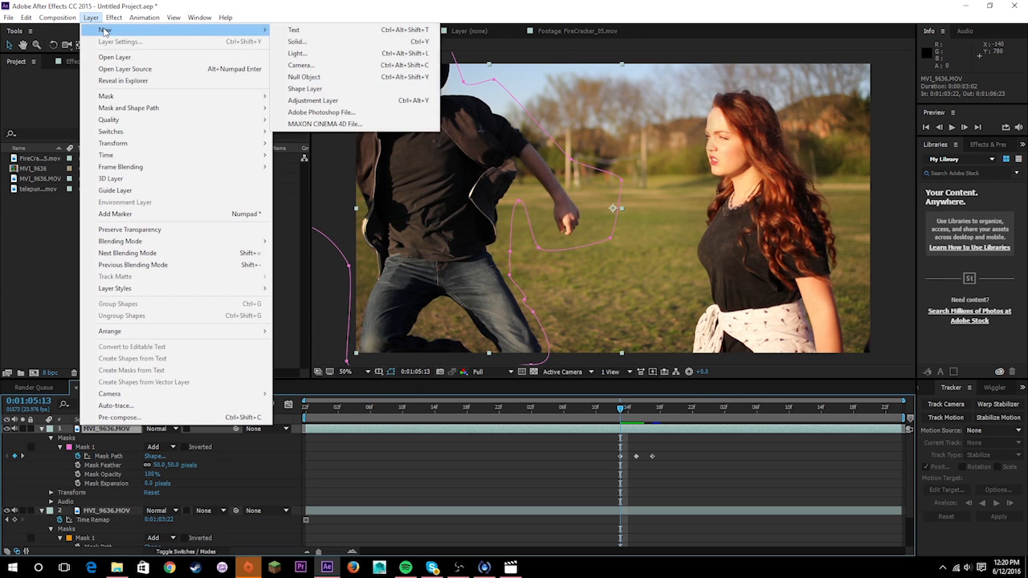
click(297, 42)
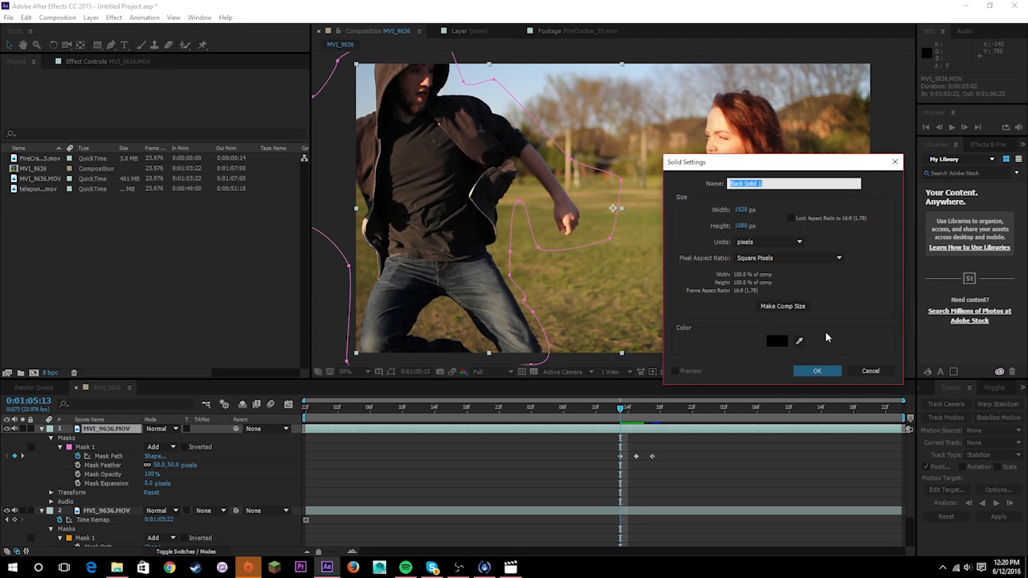
click(817, 372)
text(Noise)
key(Return)
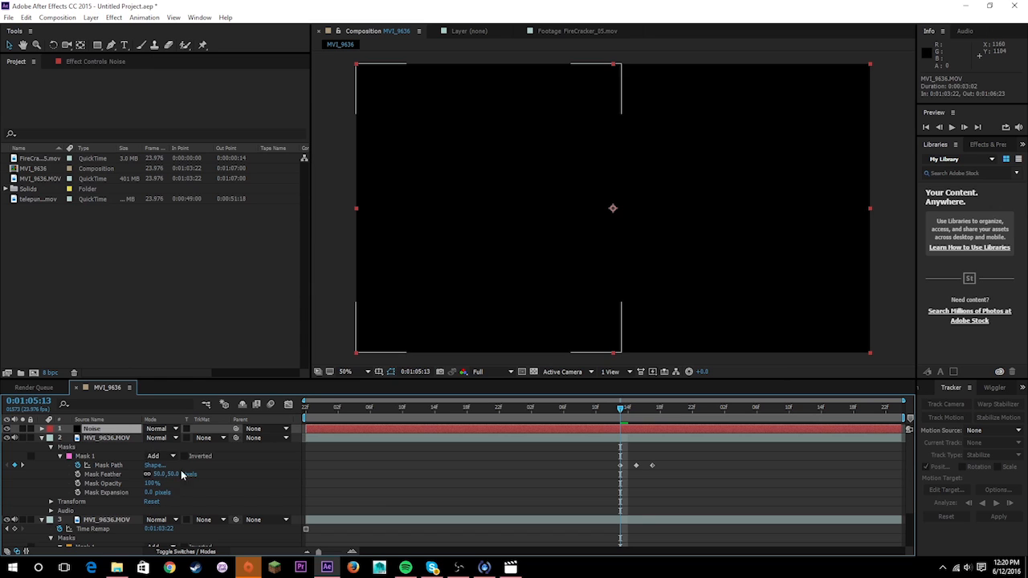
Apply the Fractal Noise effect to the Noise solid
click(106, 19)
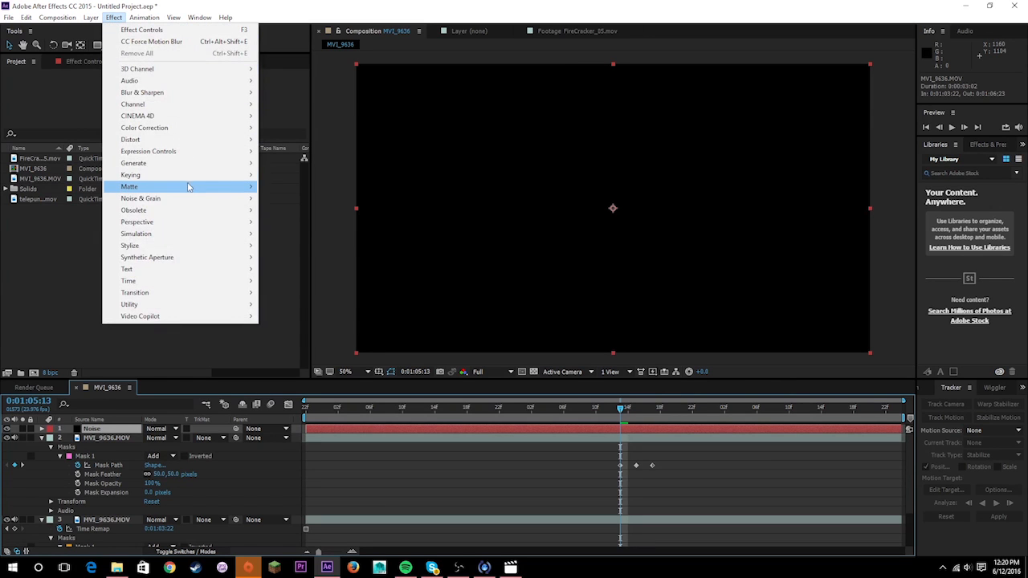
mouse_move(184, 198)
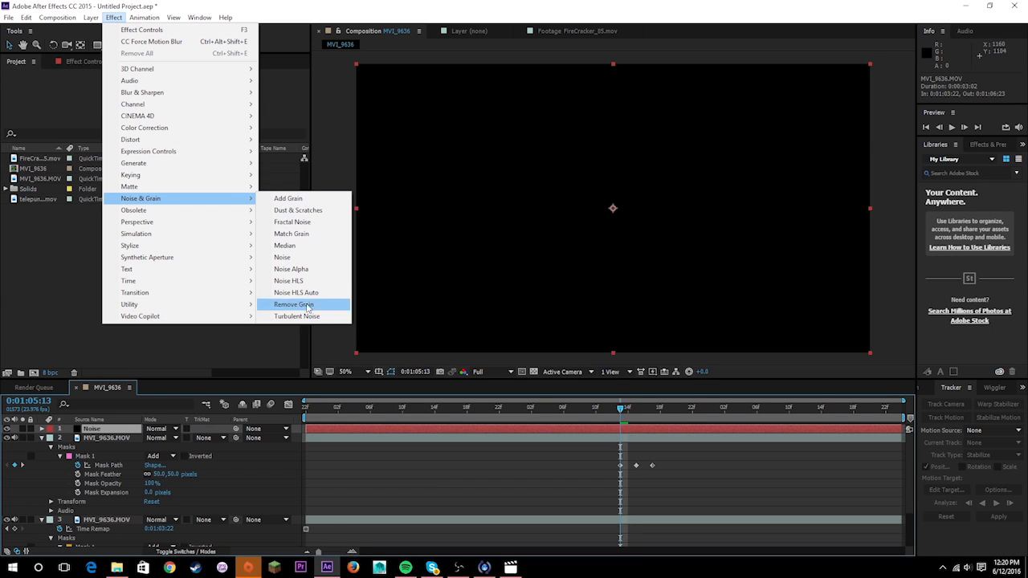
click(325, 227)
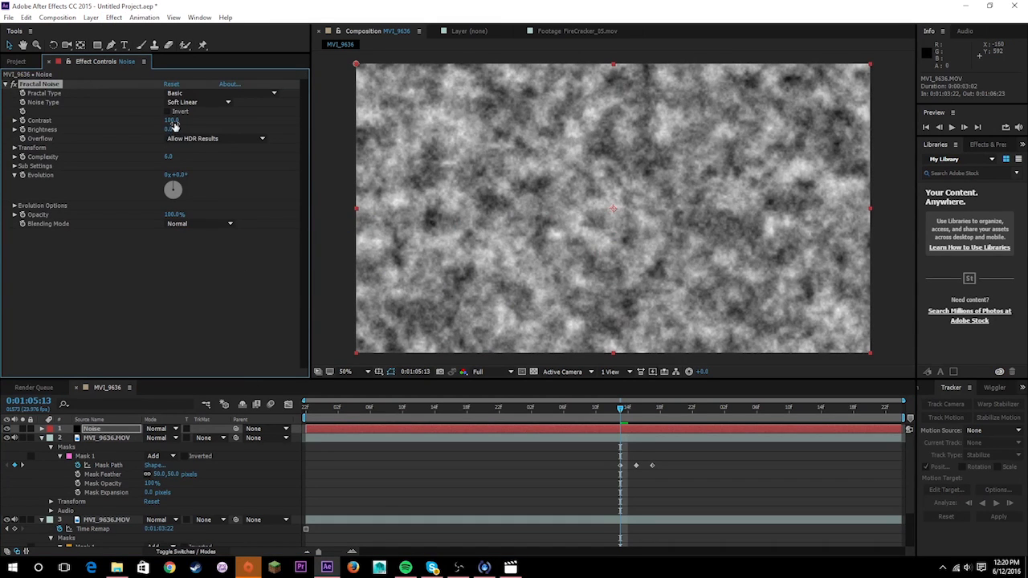
Set the track matte of the masked punching-man footage layer to Luma Inverted Matte "Noise"
click(107, 437)
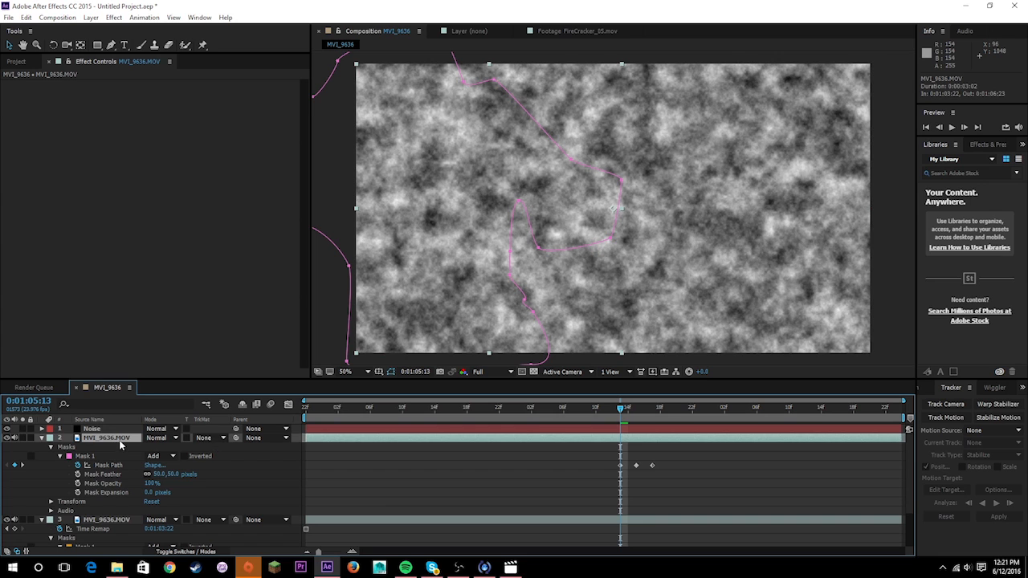
click(215, 443)
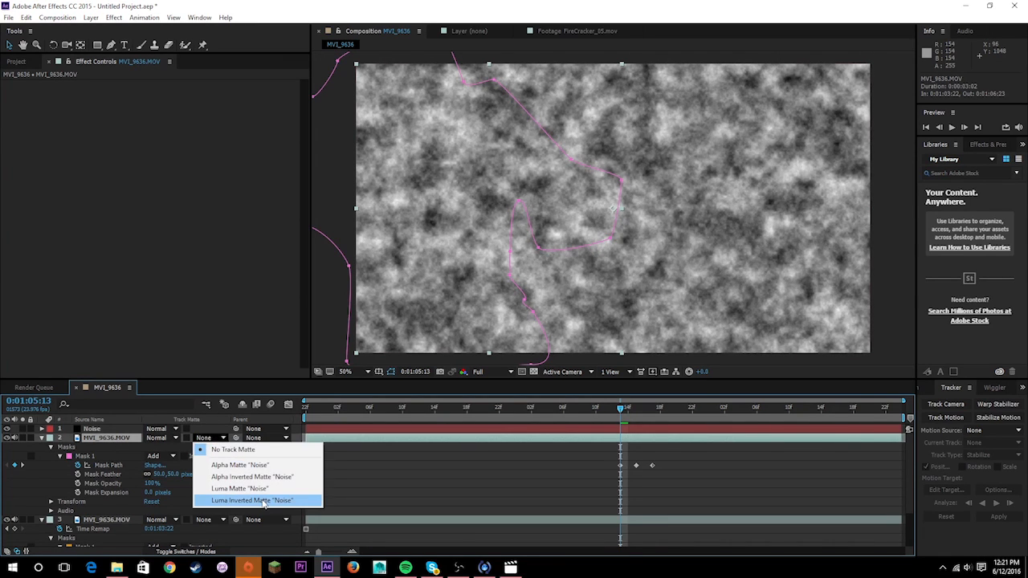
click(251, 500)
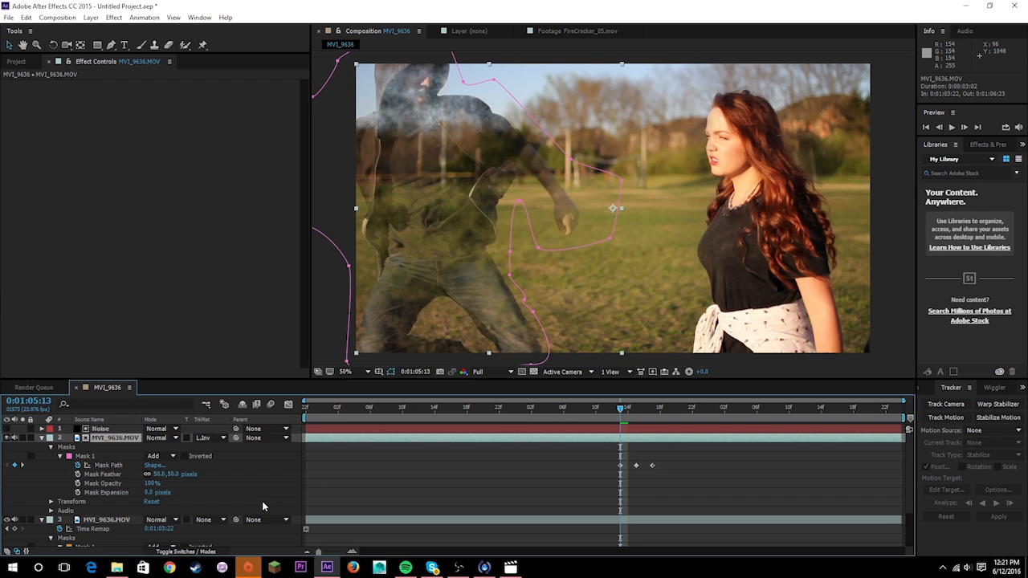
Set the Noise layer's Fractal Noise Contrast to 271 and Brightness to -84
click(109, 427)
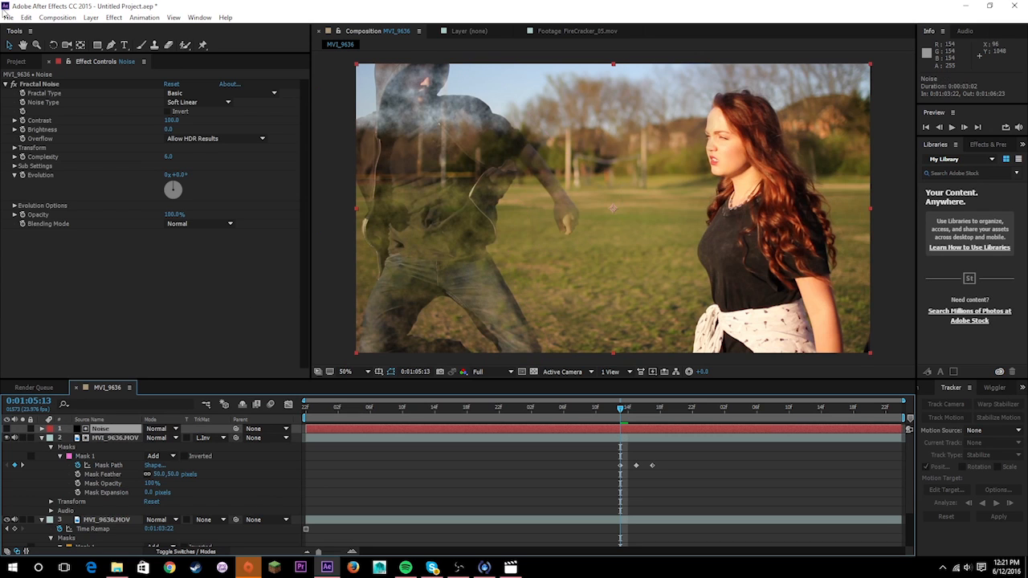
drag(205, 121, 257, 126)
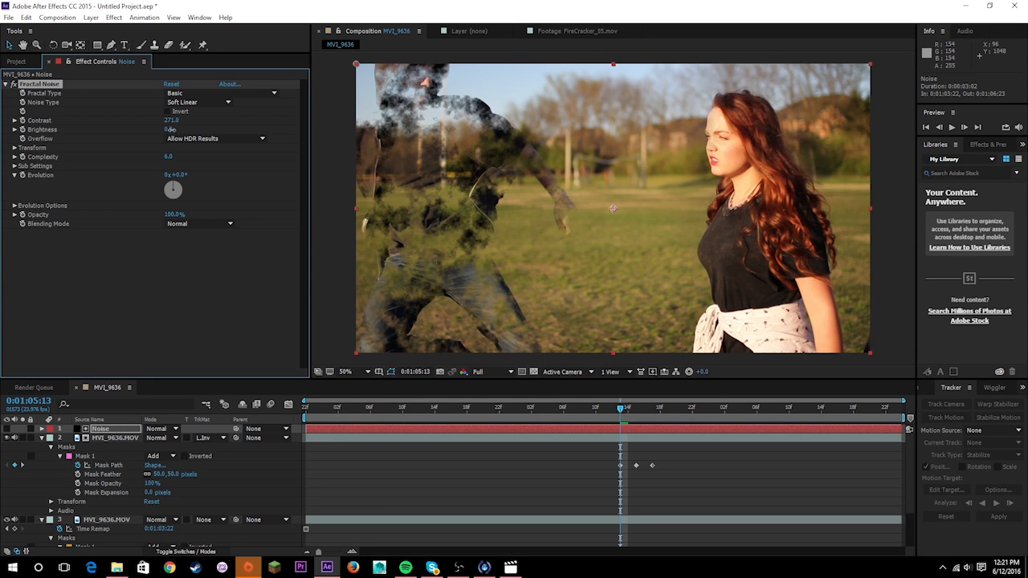
drag(170, 129, 139, 142)
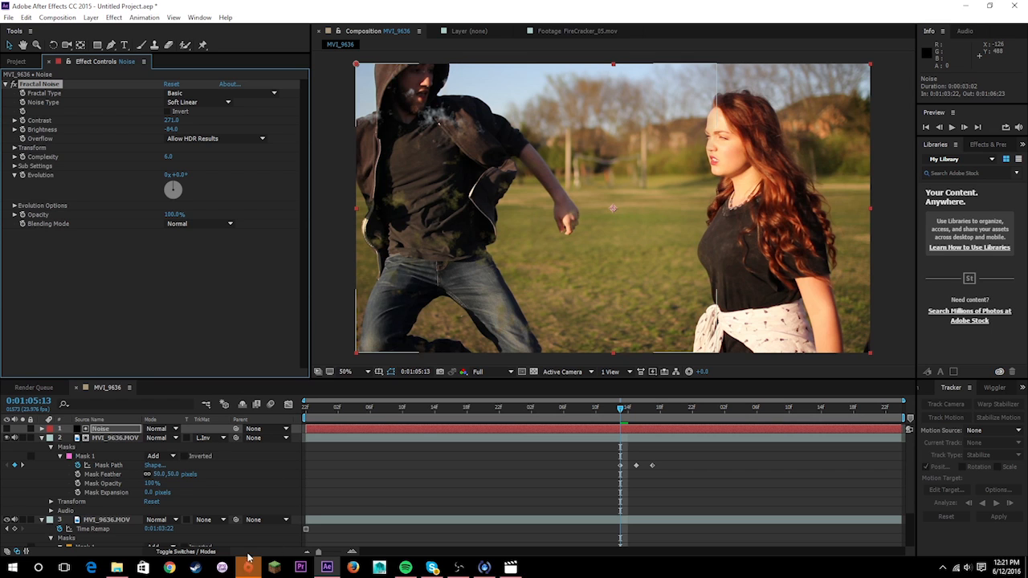
click(207, 554)
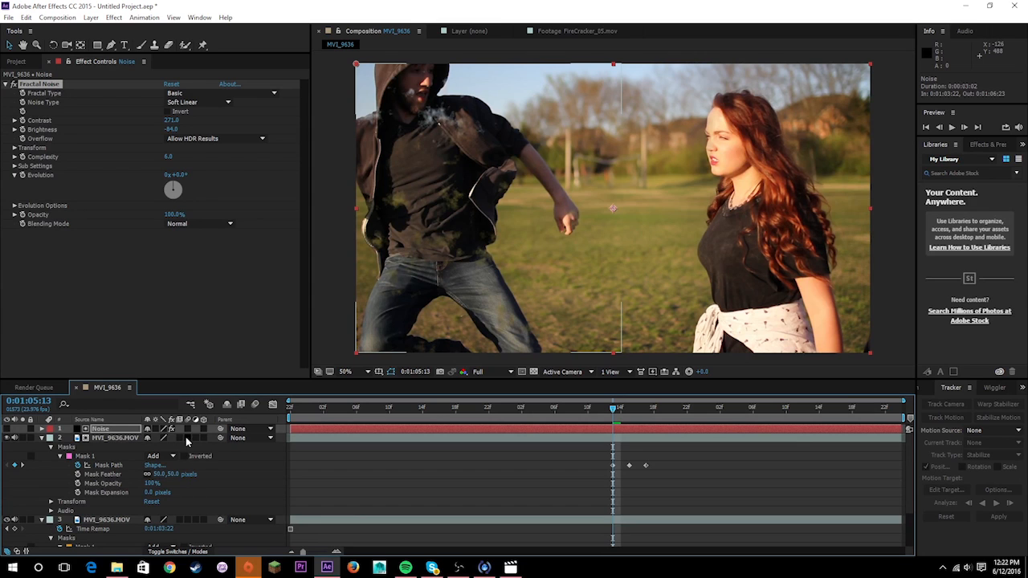
click(180, 551)
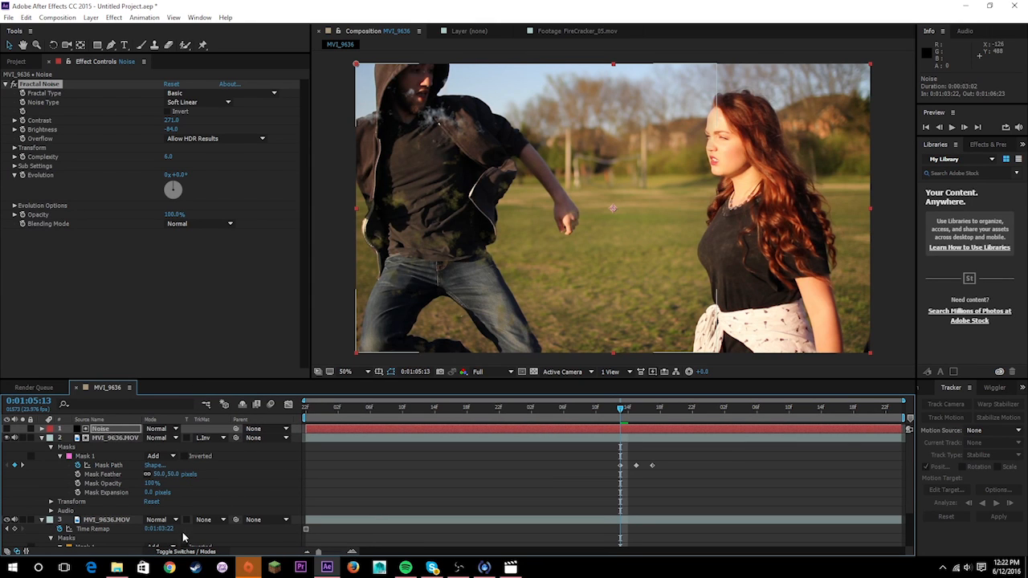
click(201, 553)
click(200, 552)
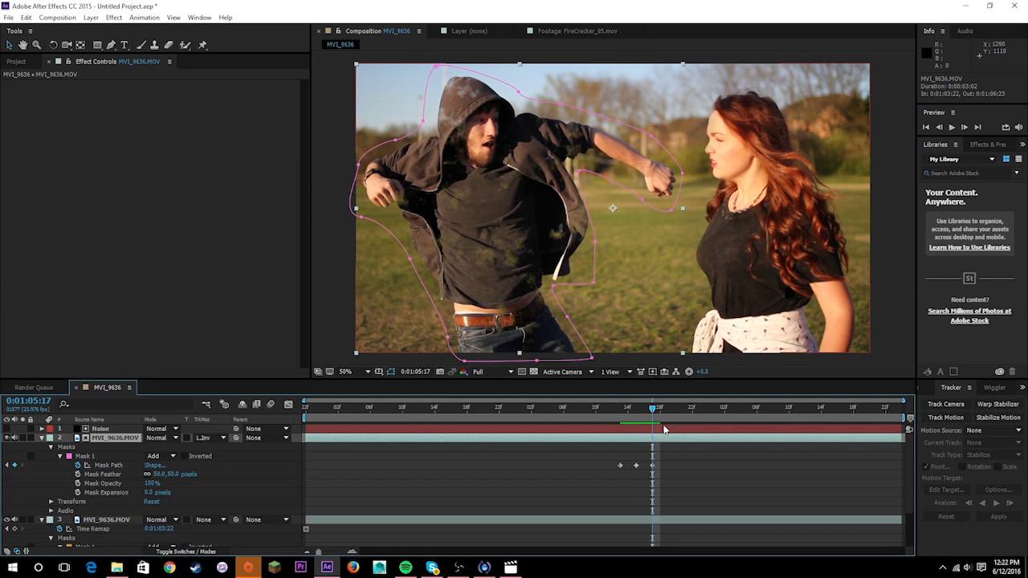
Set the Noise layer's Fractal Noise Contrast to 98 and enable Brightness keyframing at 0:01:05:17
click(664, 429)
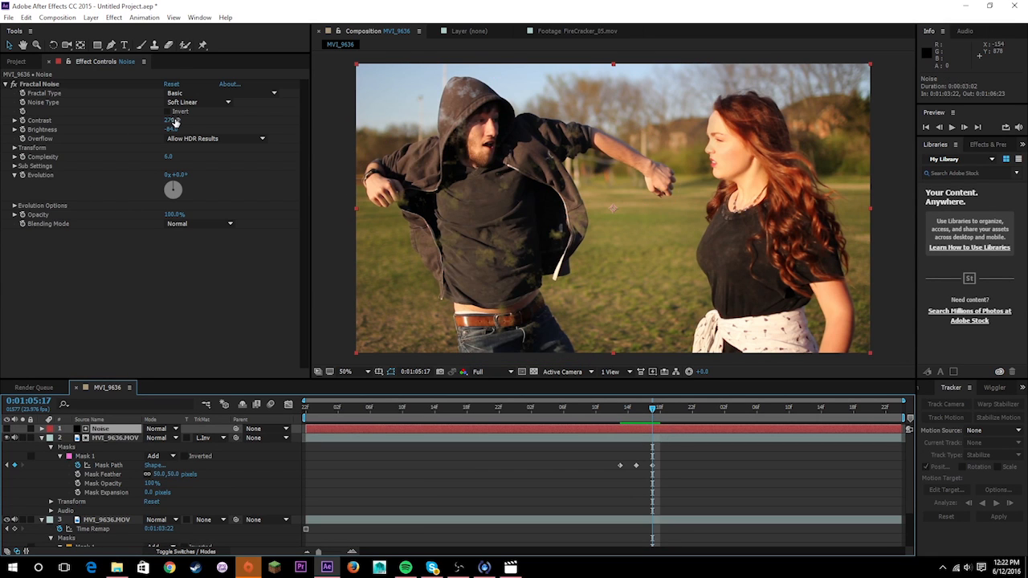
drag(173, 120, 122, 121)
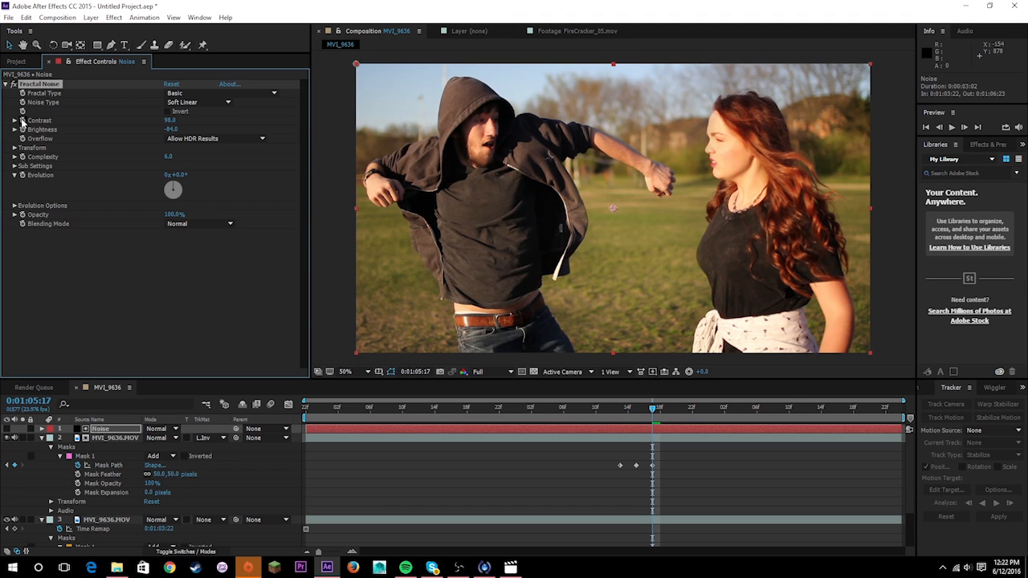
key(ctrl+z)
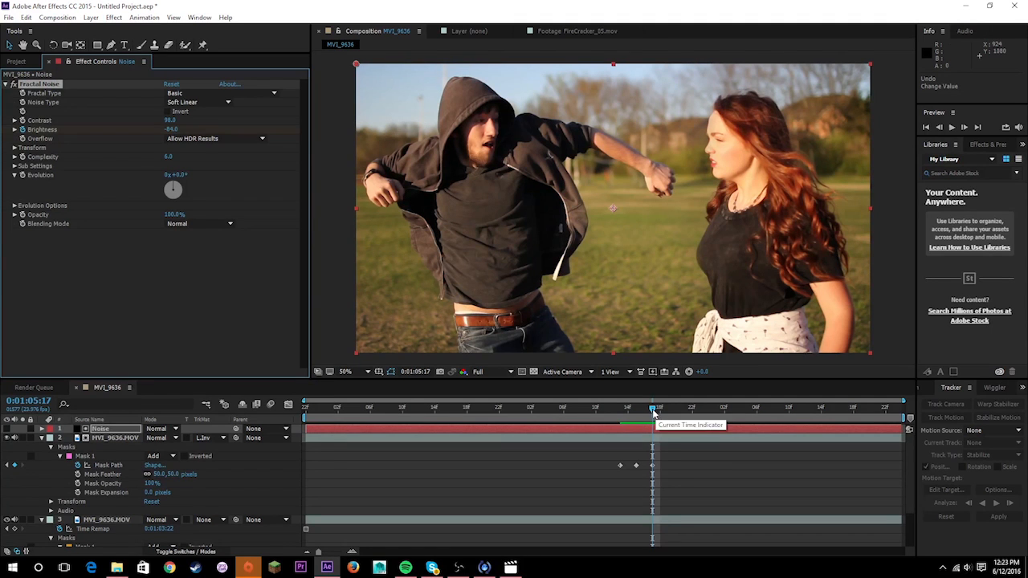
At 0:01:05:13, set the Noise layer's Fractal Noise Brightness to 63
drag(657, 411, 620, 411)
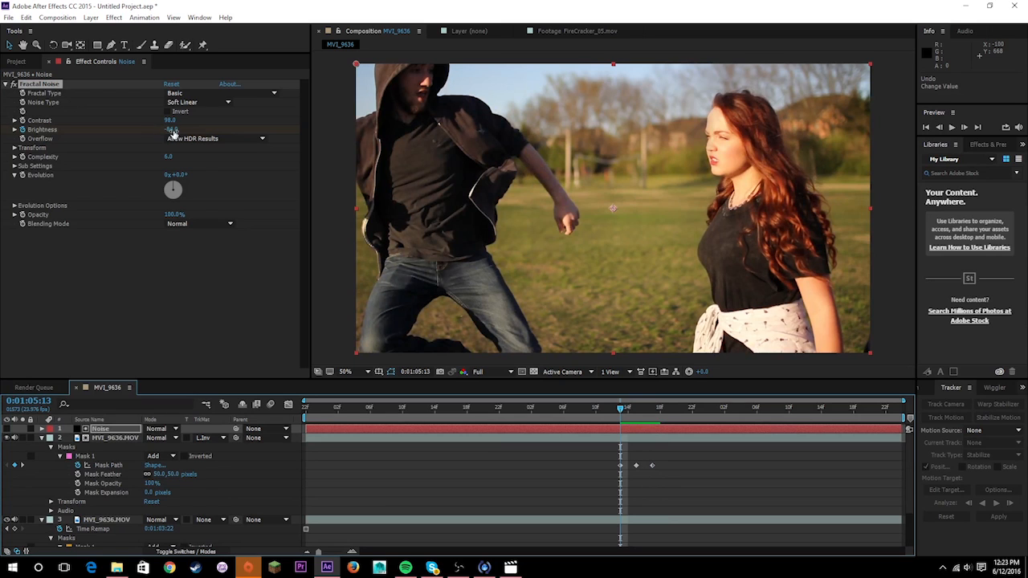
drag(171, 130, 251, 134)
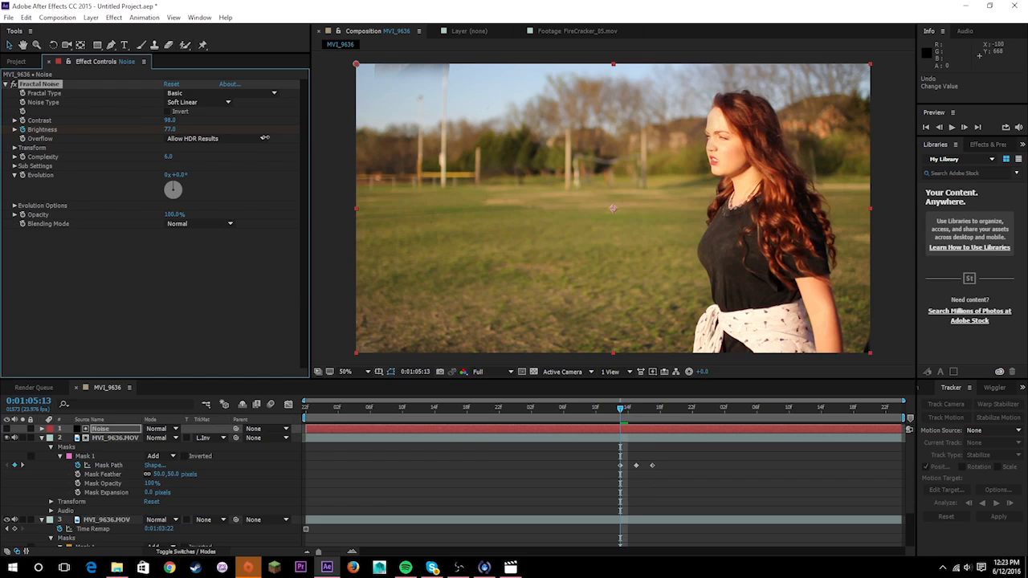
drag(257, 138, 259, 137)
drag(162, 129, 165, 128)
Trim the start of the Noise layer and the masked punching-man layer to 0:01:05:13
click(938, 128)
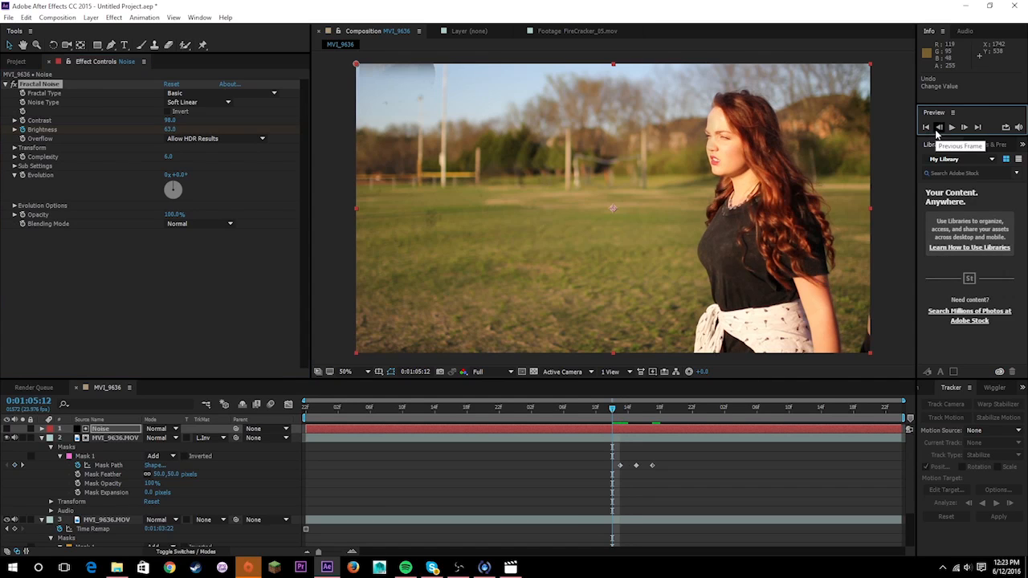
click(585, 437)
drag(305, 438, 611, 438)
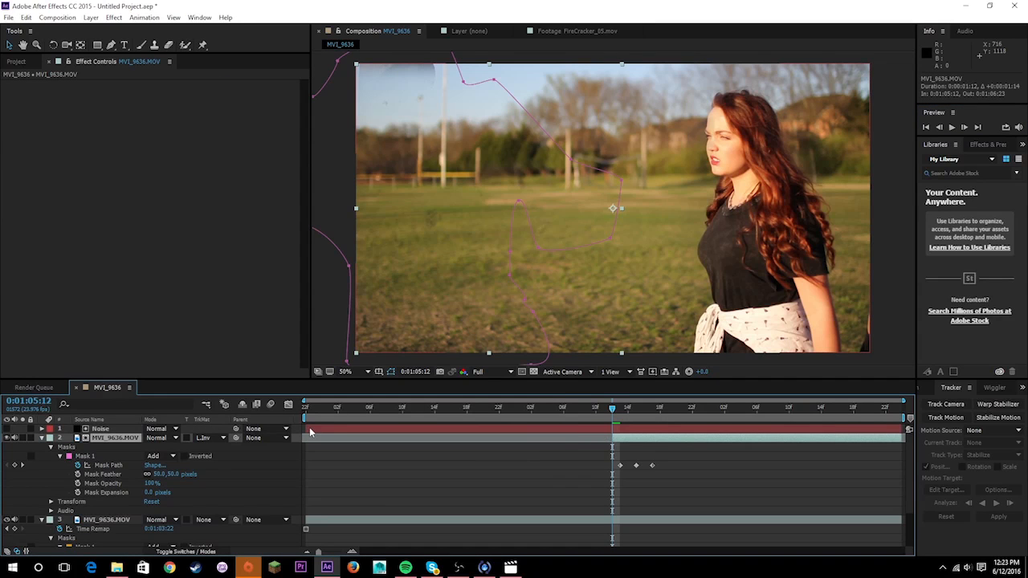
drag(306, 428, 614, 438)
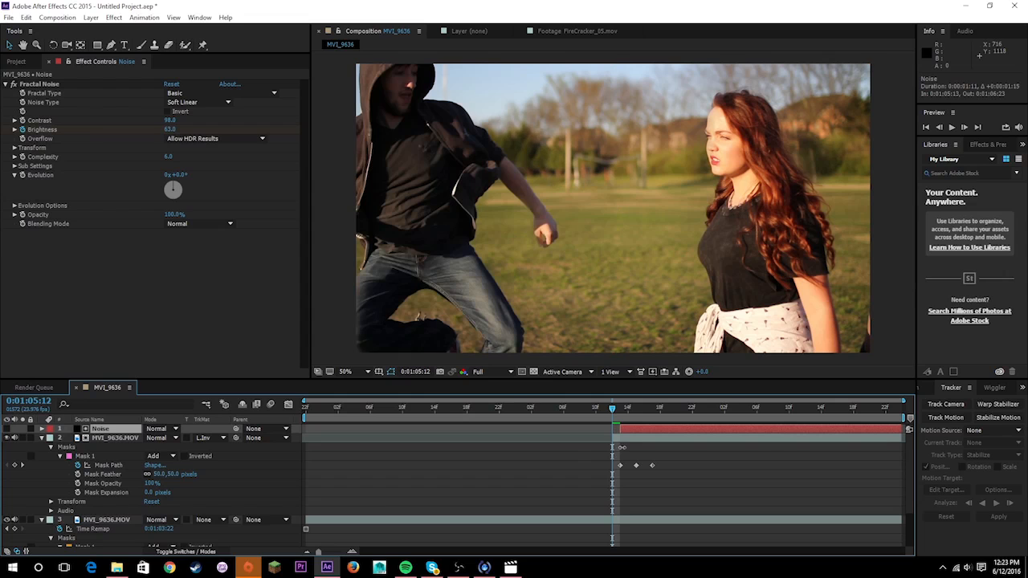
click(614, 439)
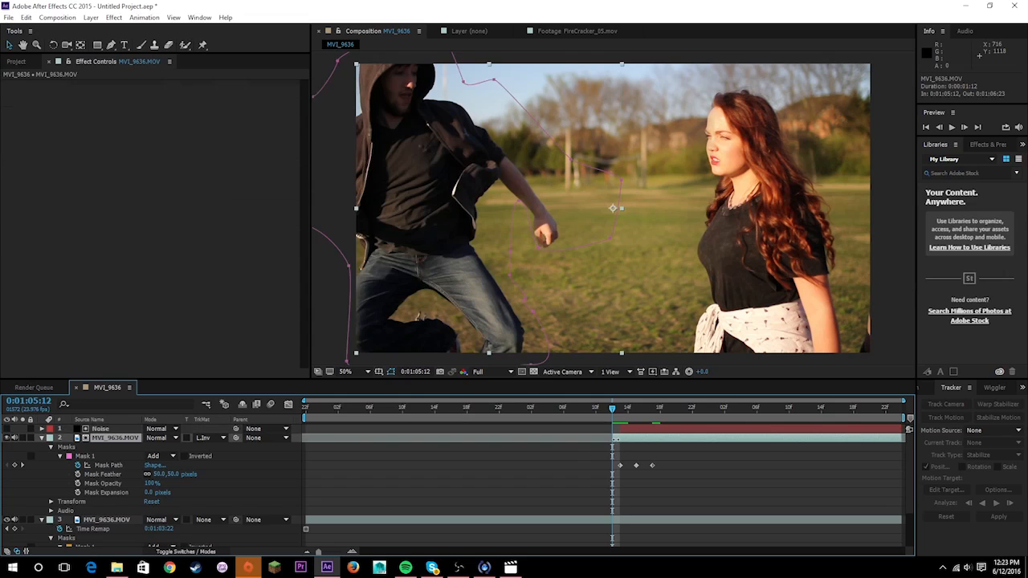
click(621, 419)
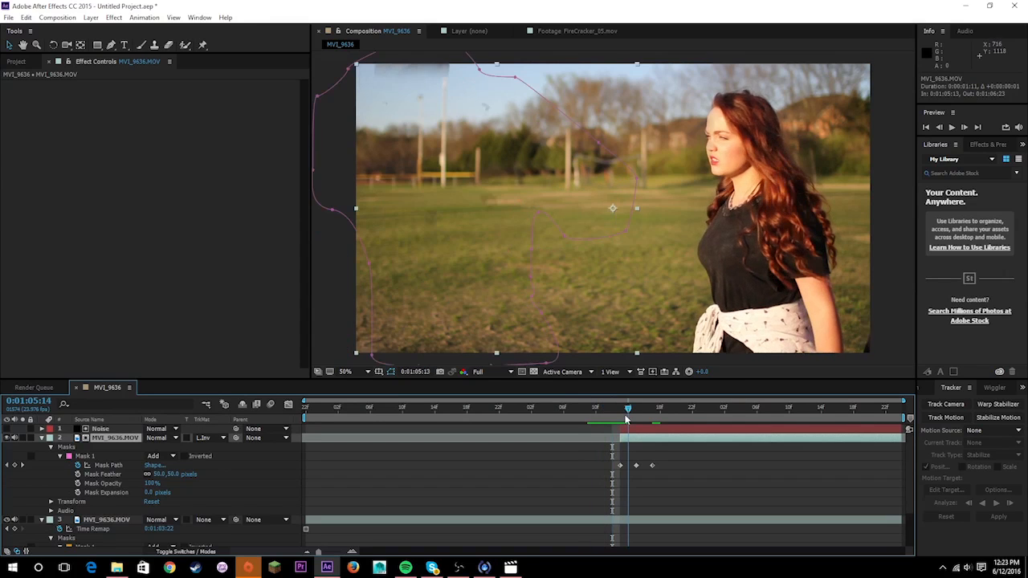
Pull the frozen layer's outer mask vertices well beyond the frame edges, and preview the composition from 0:01:05:12
click(594, 520)
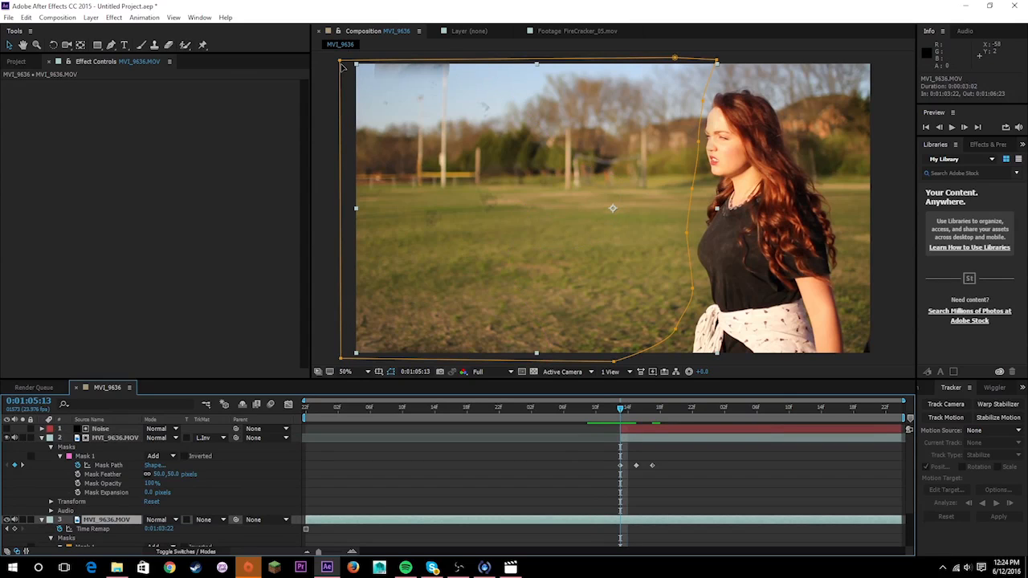
drag(340, 61, 324, 15)
drag(675, 58, 711, 56)
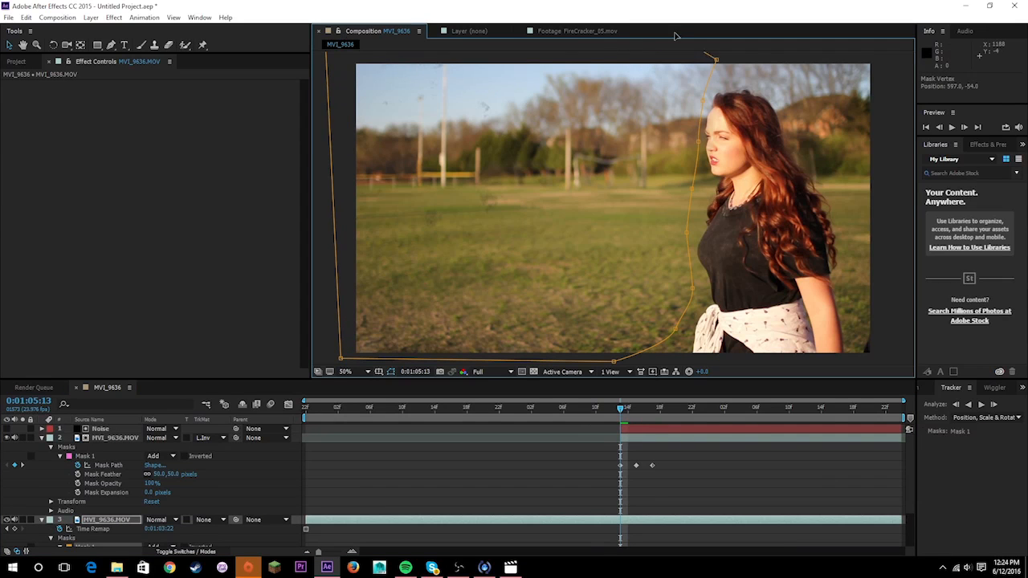
drag(340, 359, 323, 399)
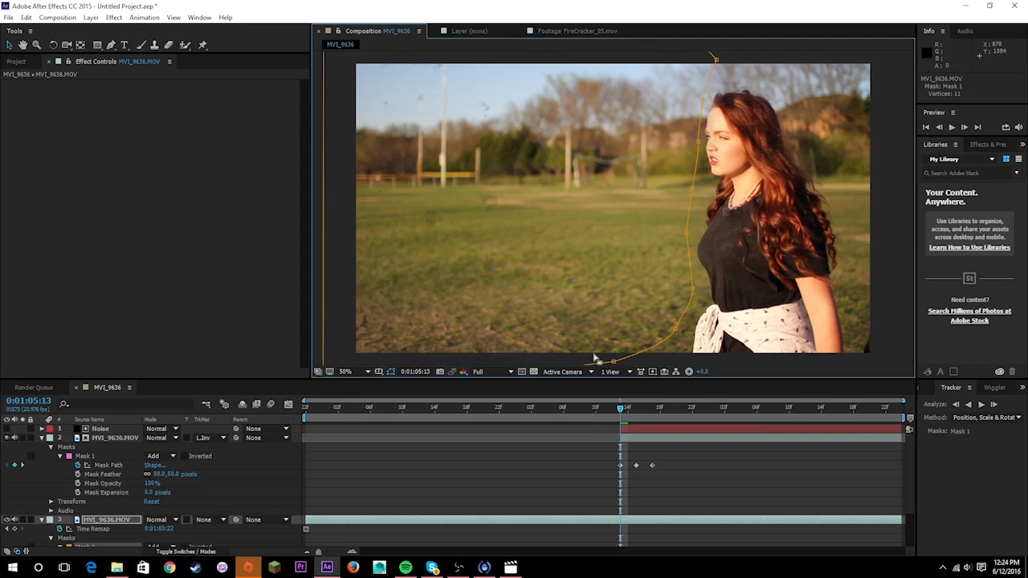
drag(613, 362, 640, 415)
mouse_move(623, 409)
mouse_down()
mouse_move(675, 411)
mouse_move(613, 417)
mouse_up()
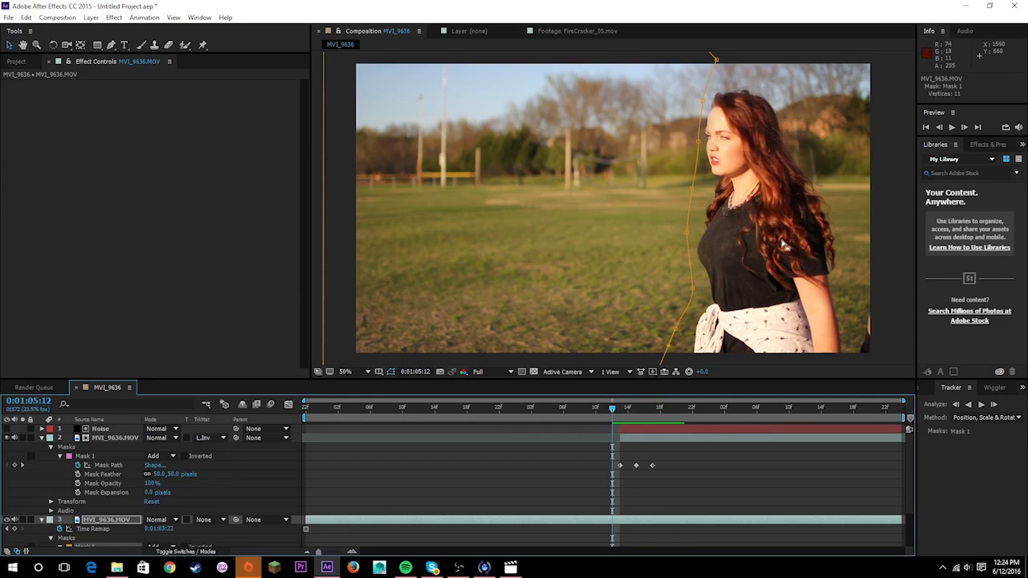
click(951, 128)
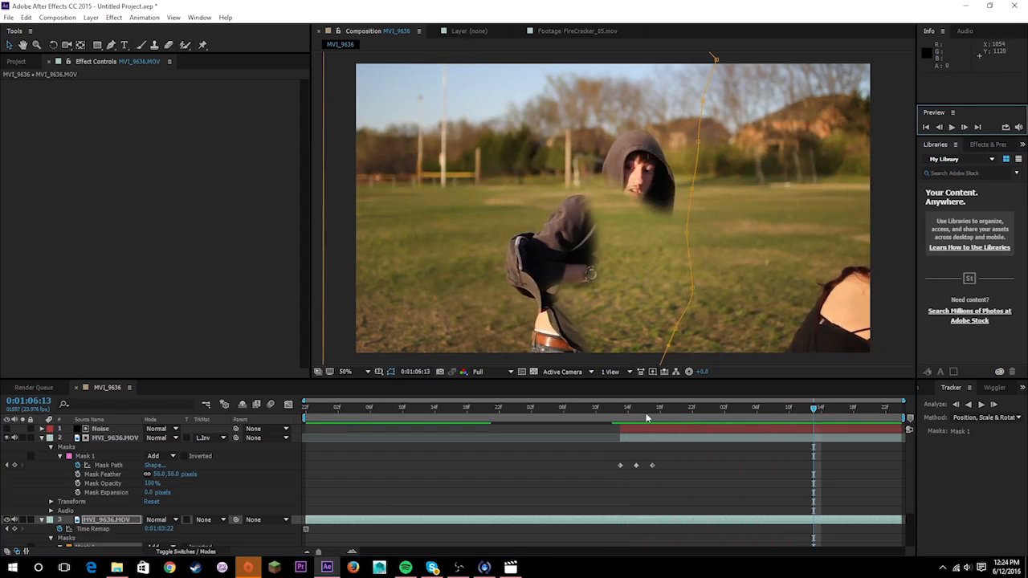
Split the Noise and masked punching-man layers at 0:01:05:17 and delete the parts after the split
drag(622, 409, 651, 417)
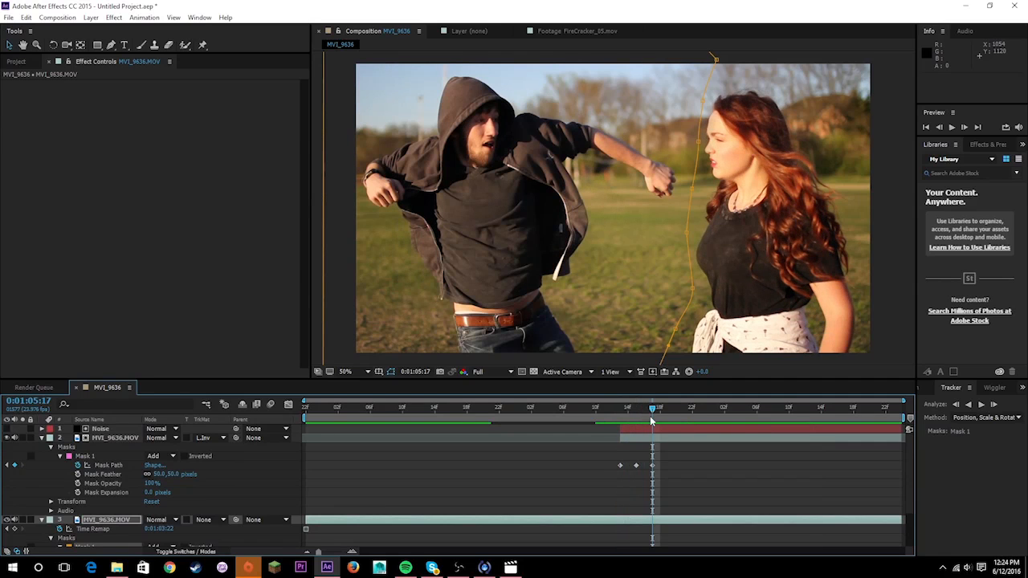
click(659, 439)
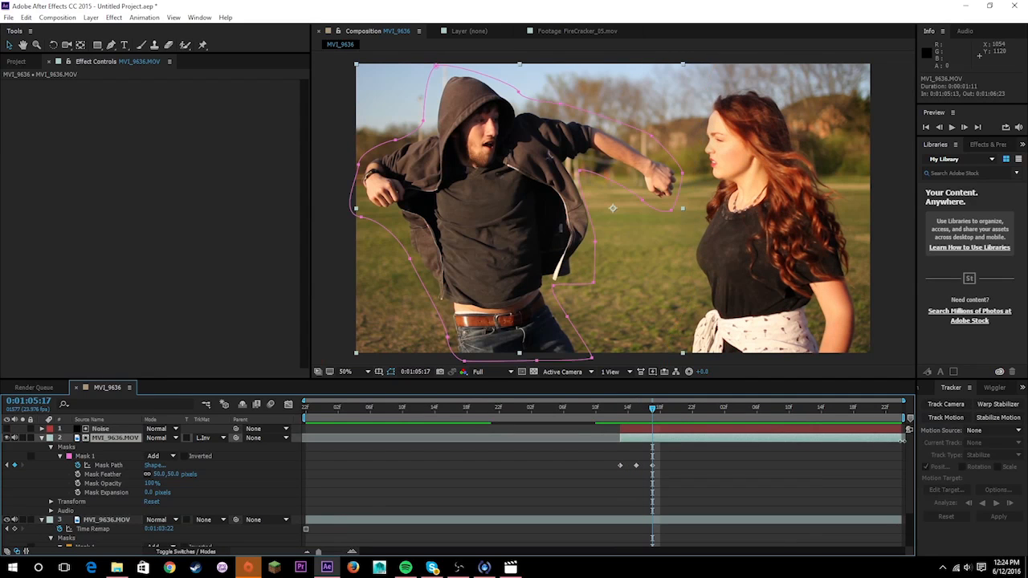
shift+click(675, 432)
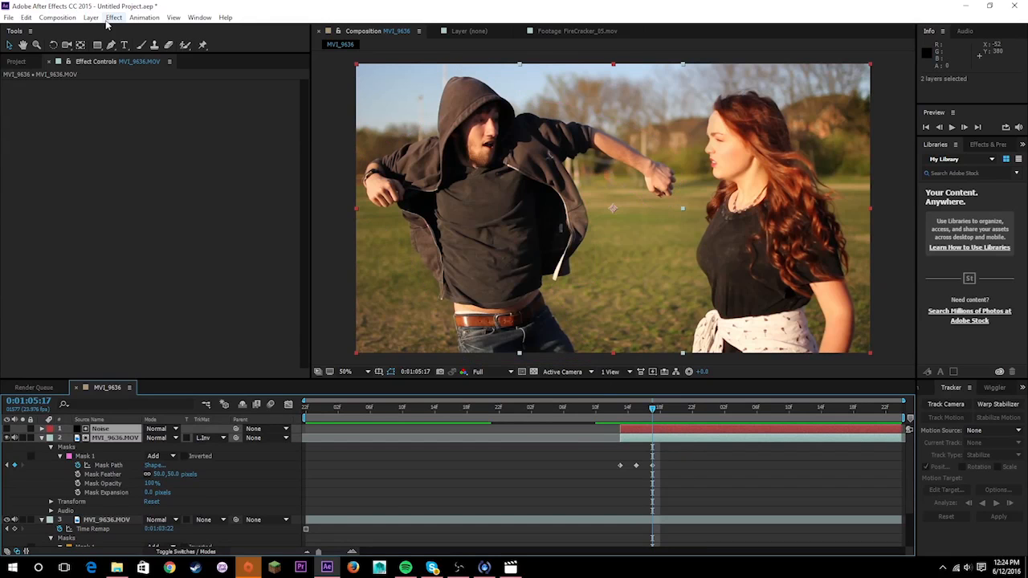
click(26, 17)
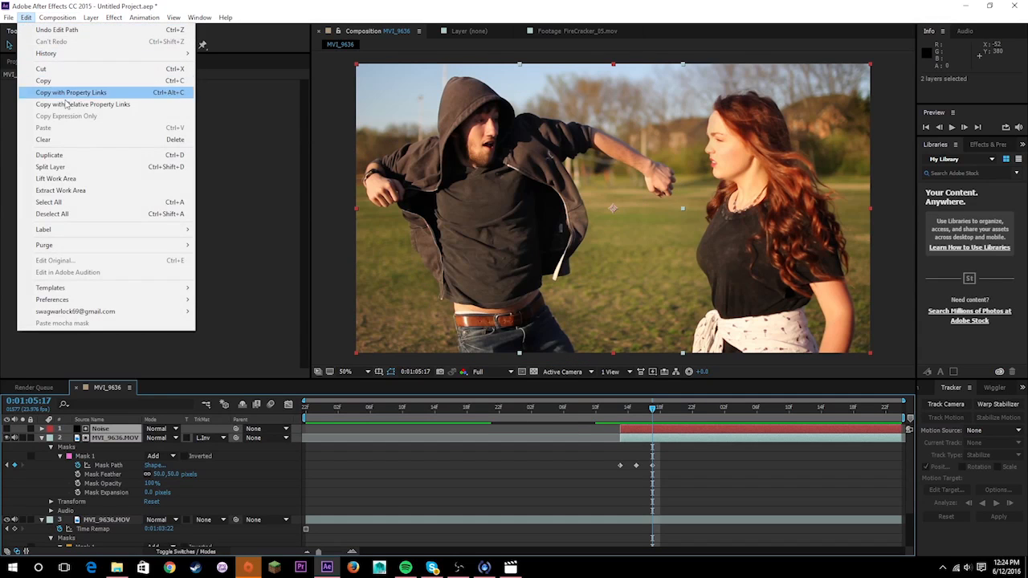
click(88, 167)
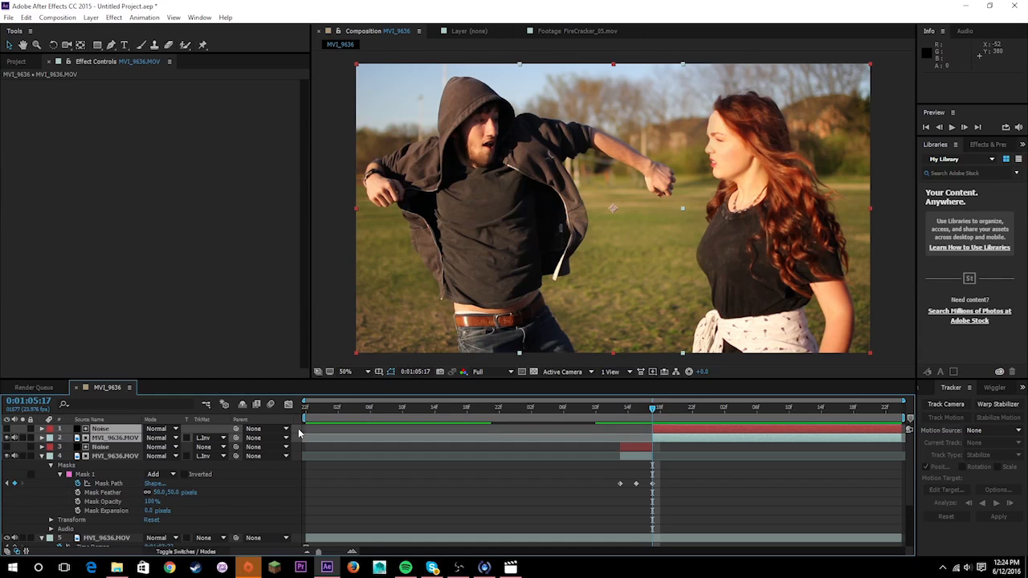
key(Delete)
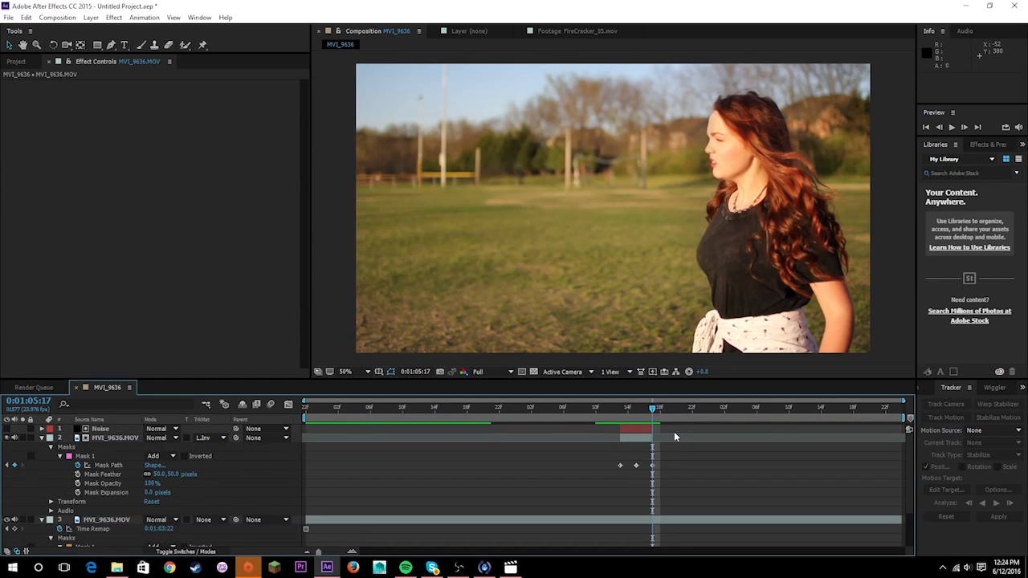
Place a duplicate of the unmasked bottom MVI_9636 layer at the top of the stack and trim its start to 0:01:05:17
scroll(648, 483, down, 2)
scroll(648, 483, up, 2)
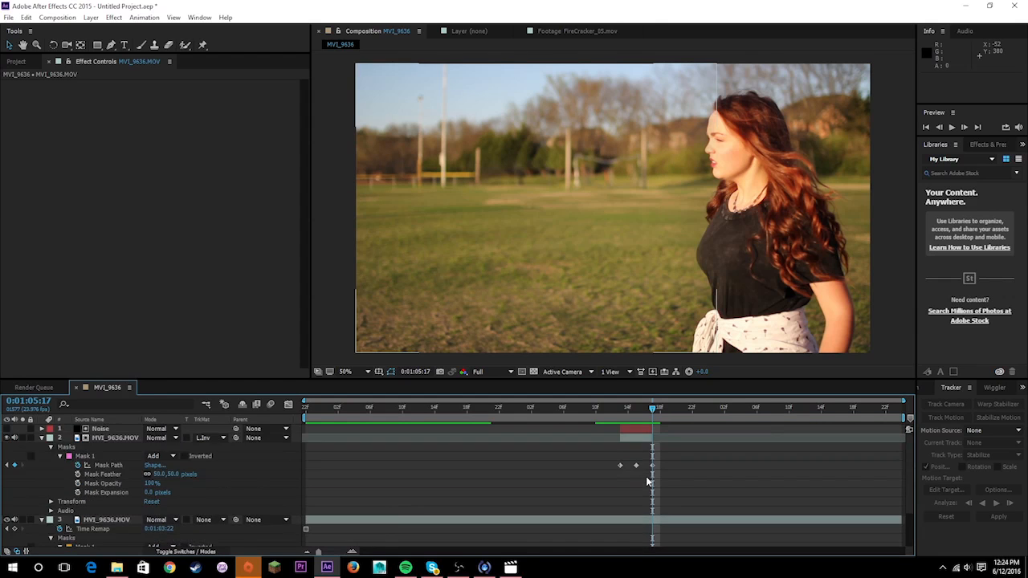
scroll(648, 483, down, 2)
scroll(646, 482, up, 2)
scroll(646, 483, down, 2)
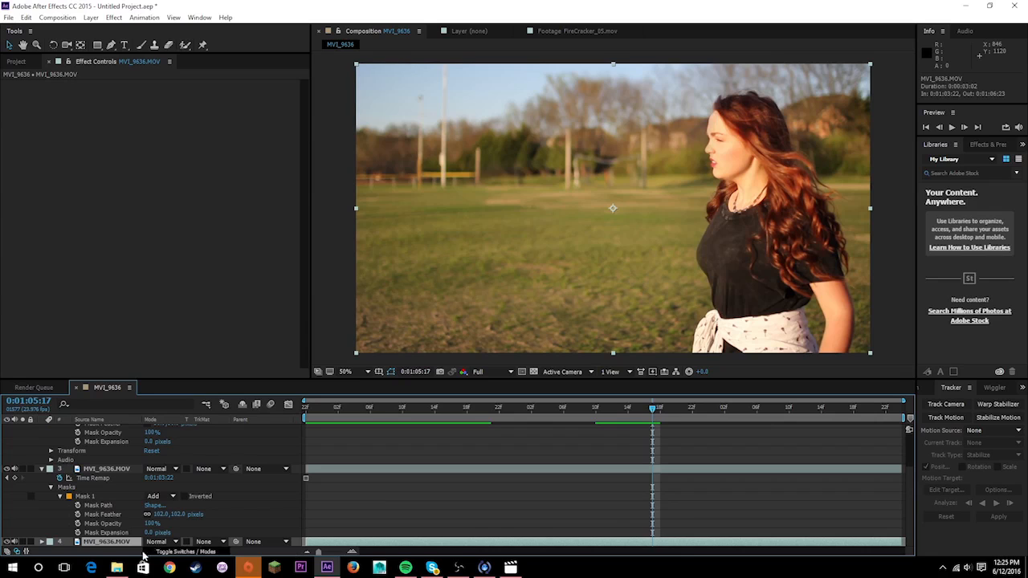
click(101, 542)
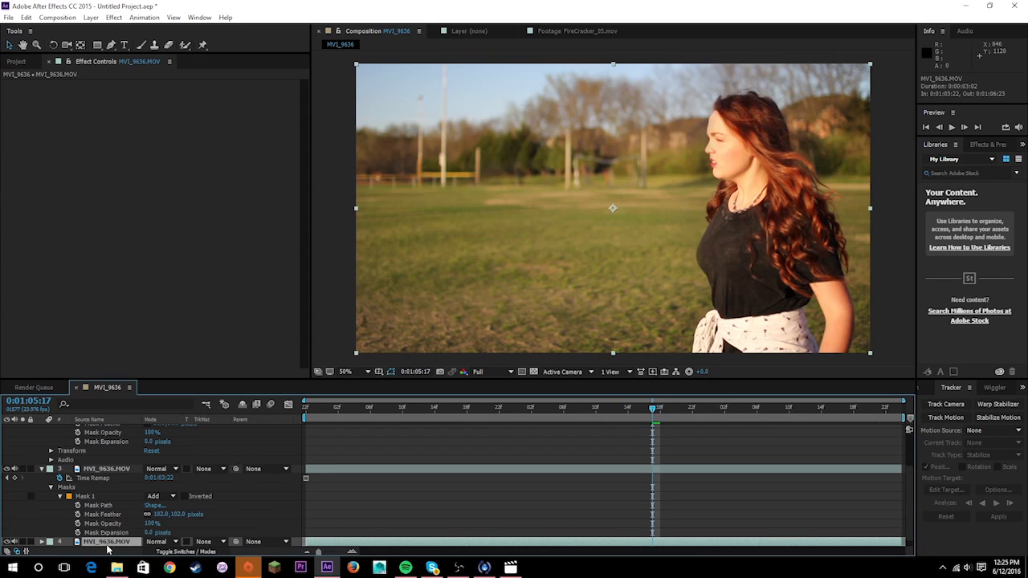
scroll(110, 436, up, 3)
click(107, 429)
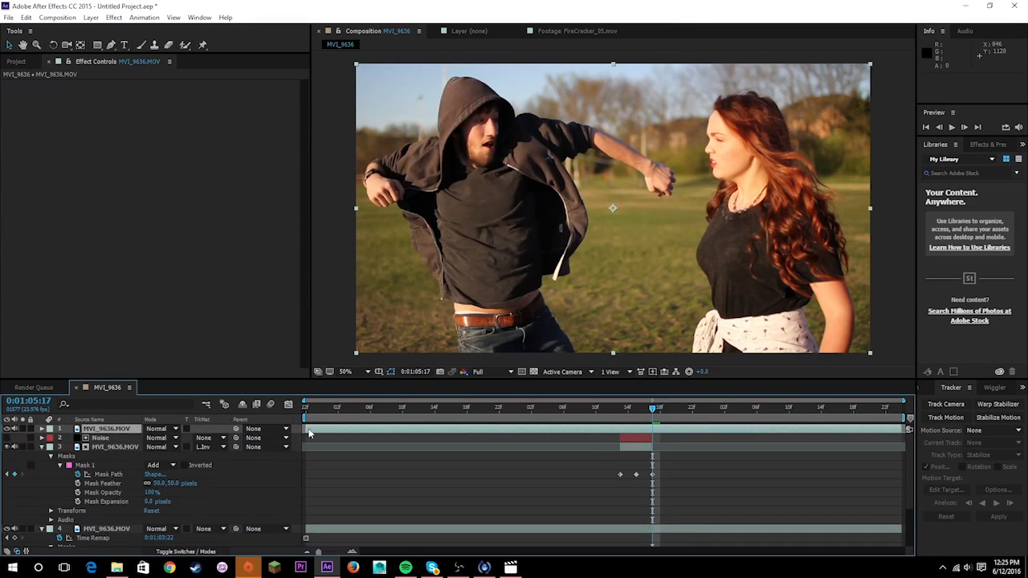
drag(310, 433, 653, 431)
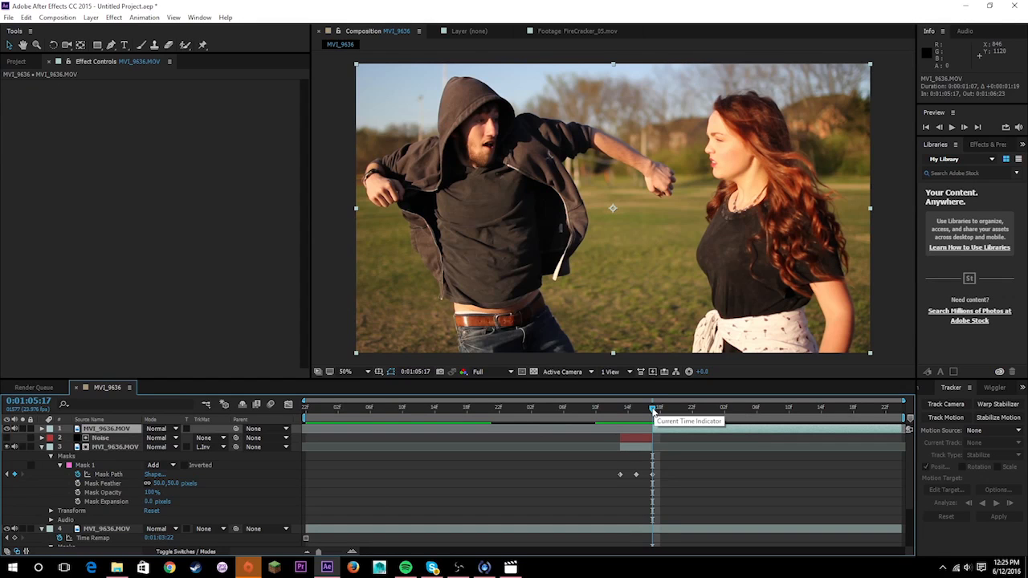
Set the work area from about 0:01:05:05 to 0:01:06:14 and preview it
drag(653, 410, 828, 427)
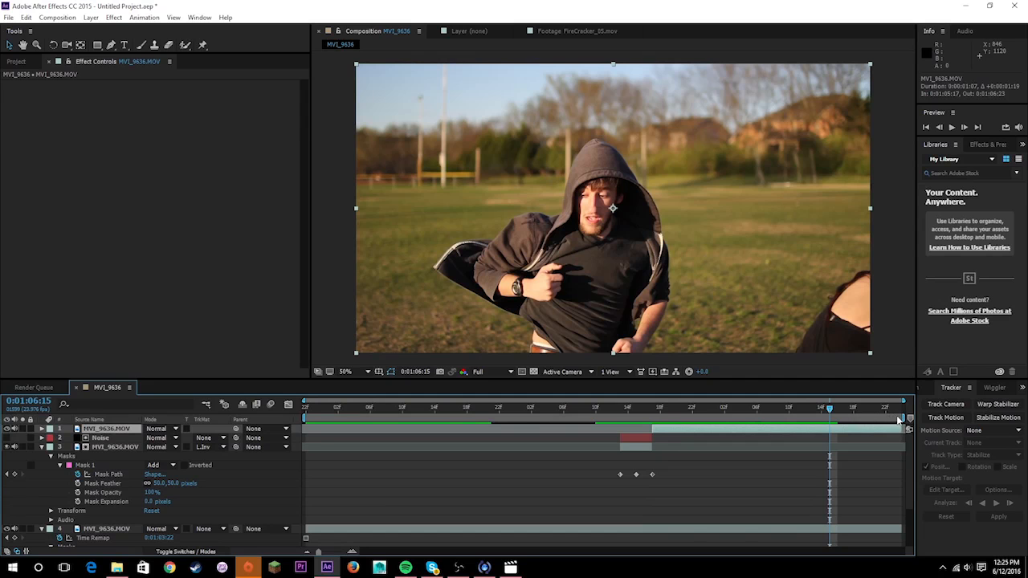
drag(906, 418, 832, 418)
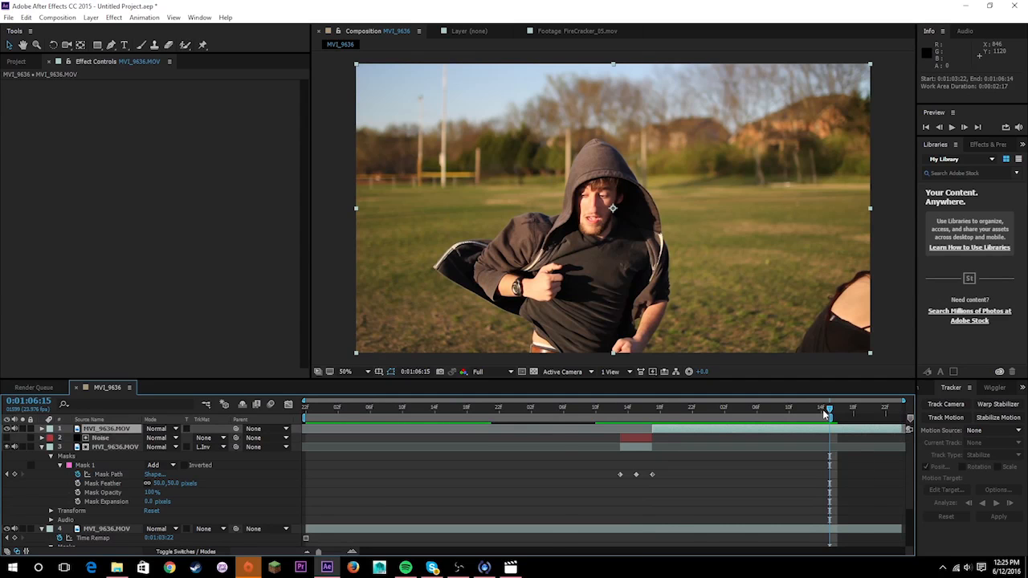
click(952, 127)
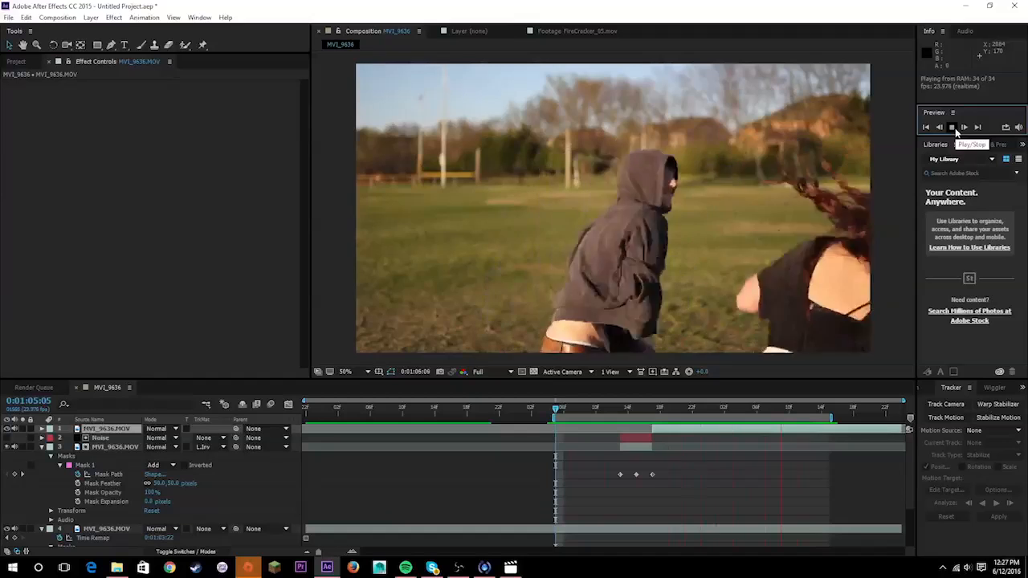
click(955, 128)
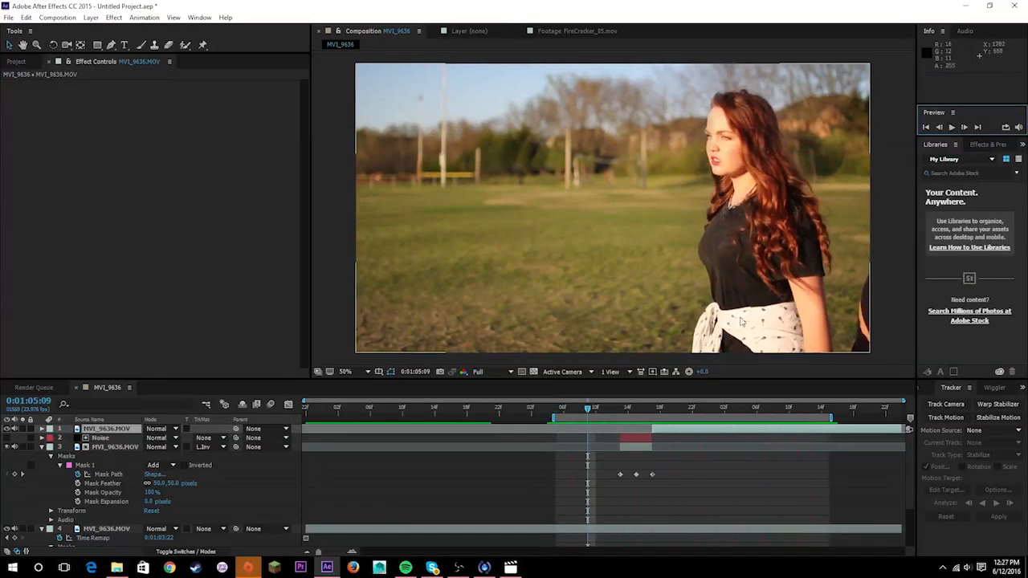
With the current time at 0:01:05:13, create a black 1920 x 1080 px solid named Flare
drag(613, 410, 620, 410)
click(514, 305)
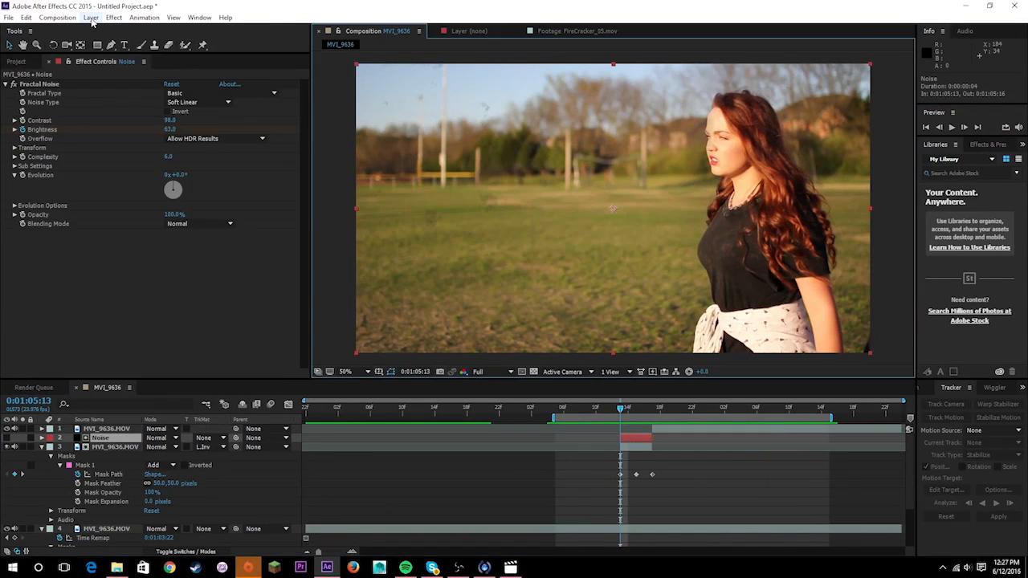
click(91, 18)
mouse_move(132, 37)
click(295, 44)
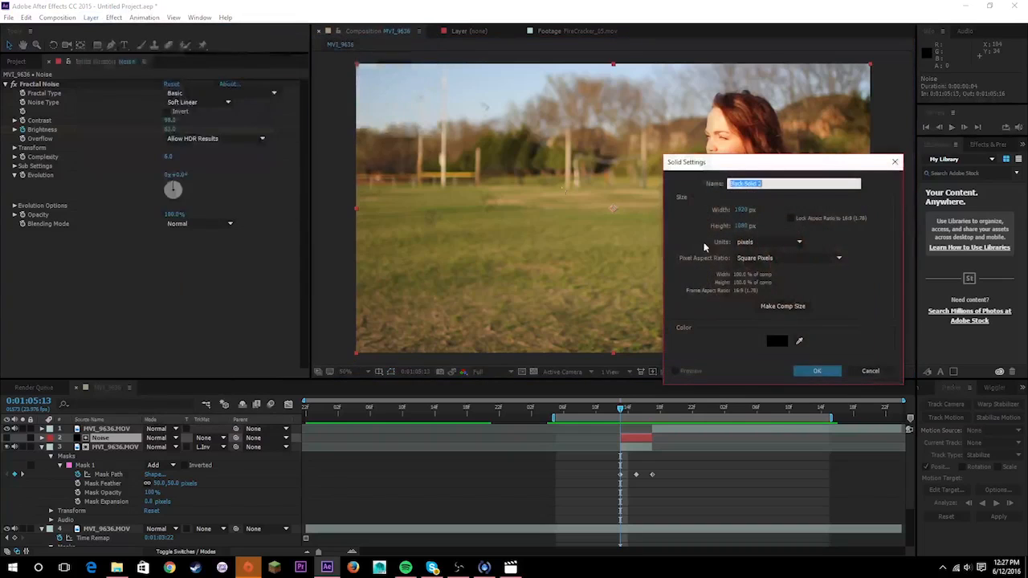
text(Flare)
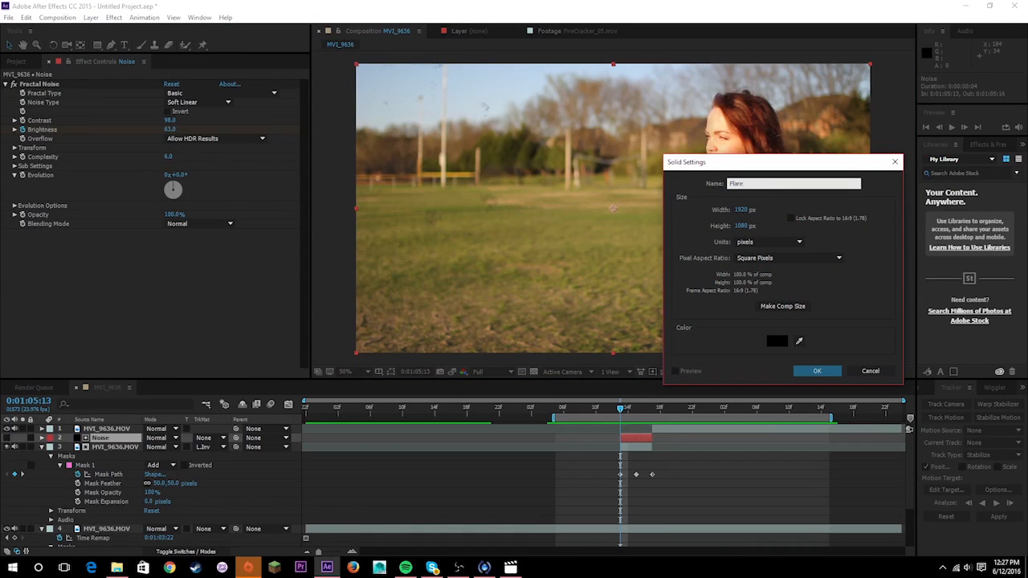
key(Return)
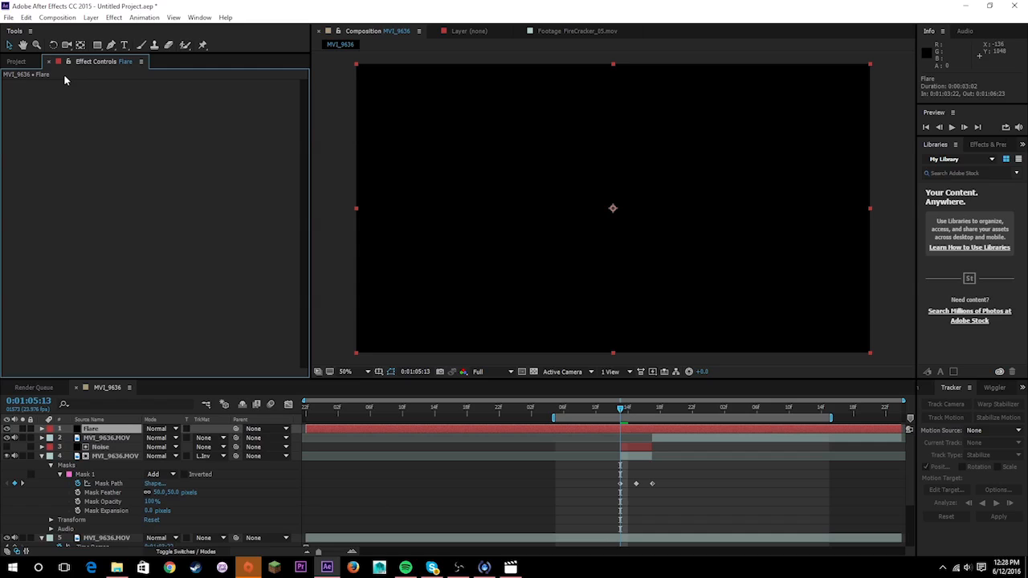
Try Lens Flare on the Flare layer with the 35mm Prime, 105mm Prime and 50-300mm Zoom lens types, and delete the effect
click(114, 17)
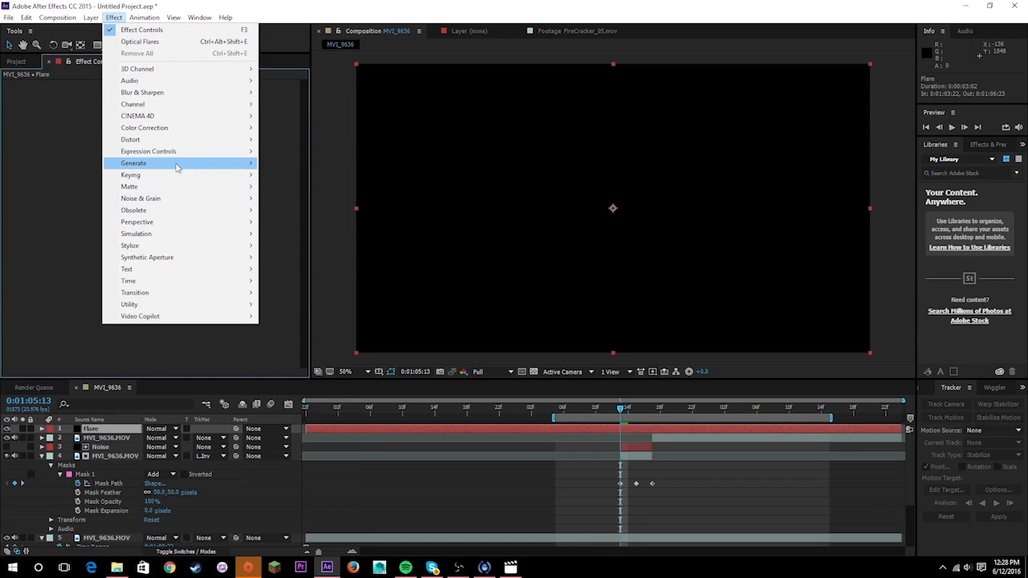
mouse_move(223, 164)
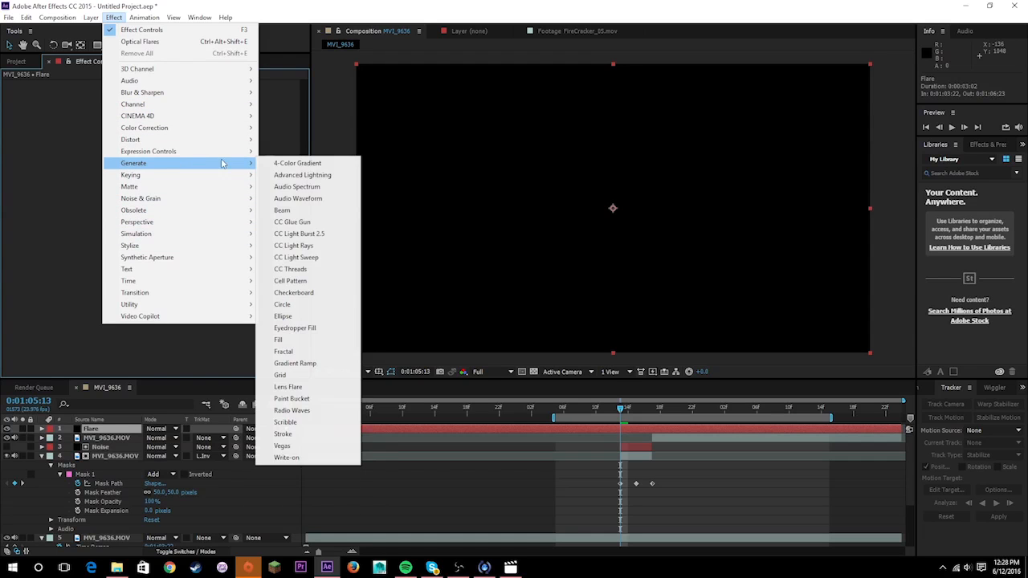
click(302, 387)
click(237, 113)
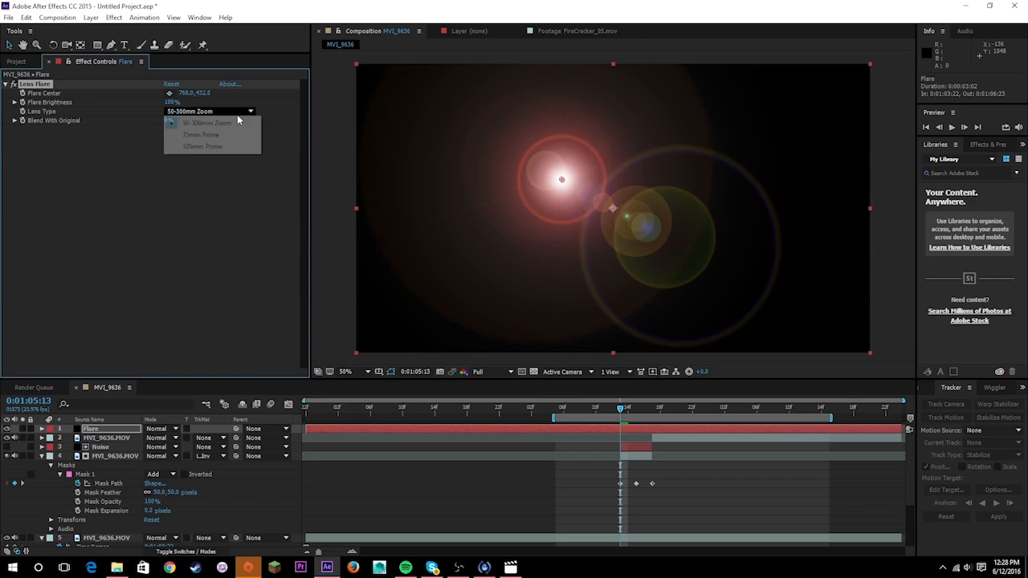
click(229, 135)
click(248, 113)
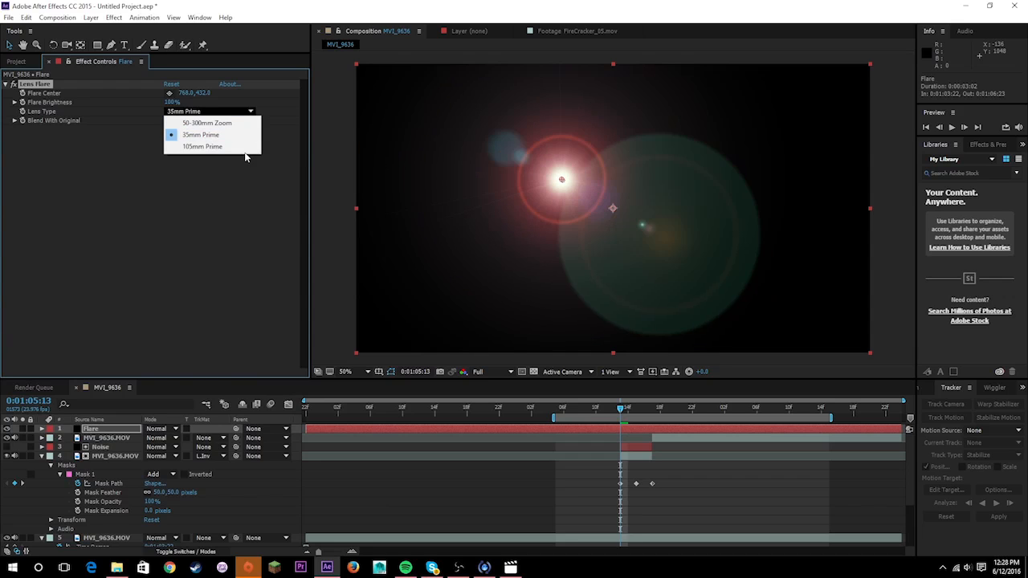
click(202, 146)
click(243, 114)
click(206, 123)
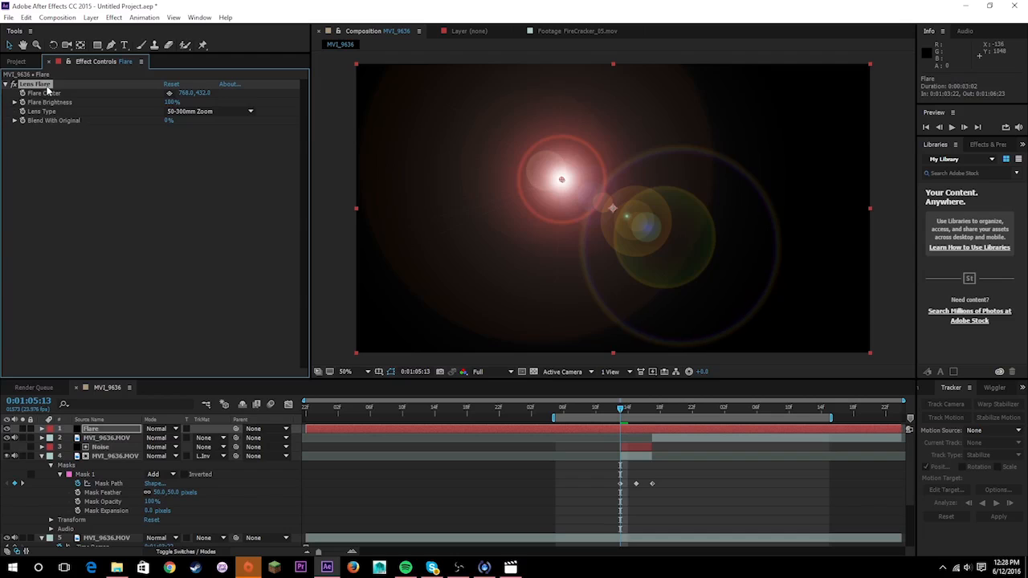
key(Delete)
Apply Optical Flares to the Flare layer using the Red Spots preset from Pro Presets 2
click(113, 17)
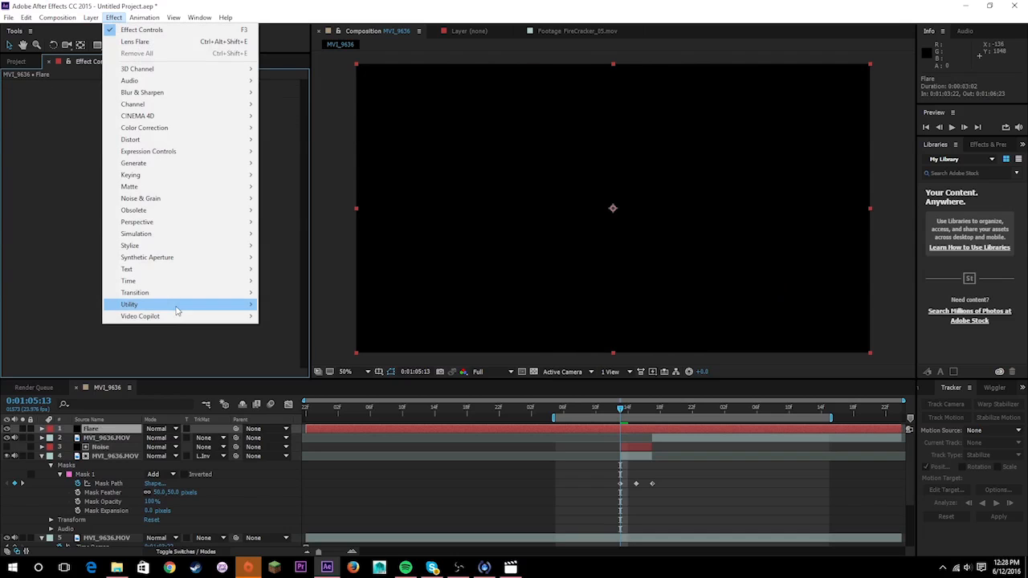
mouse_move(177, 322)
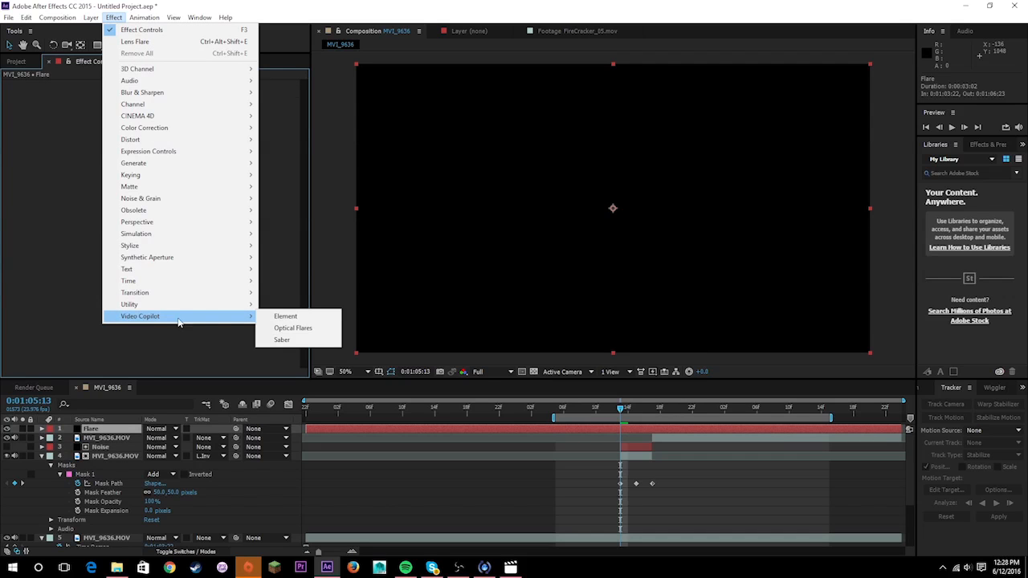
click(298, 328)
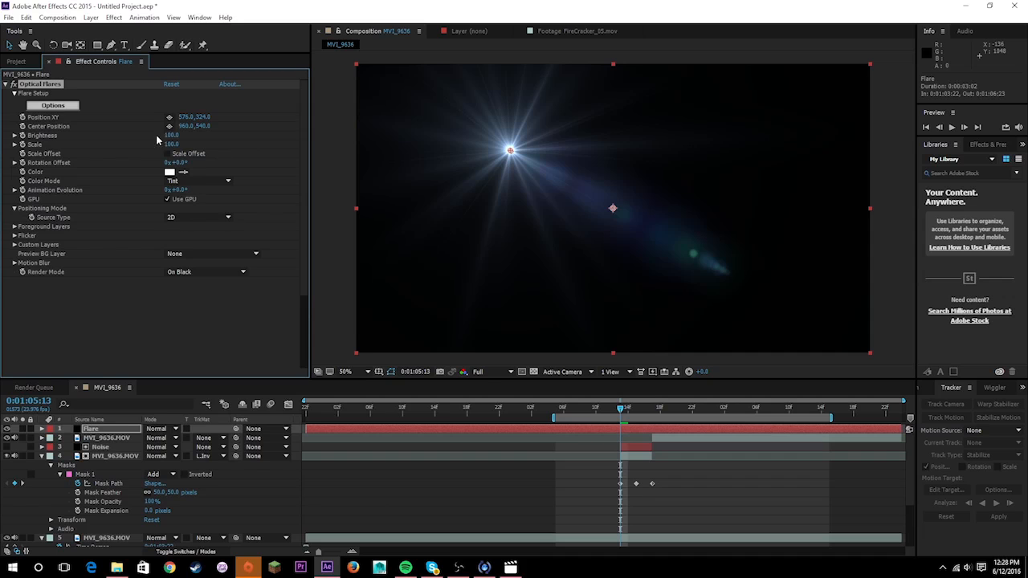
click(76, 105)
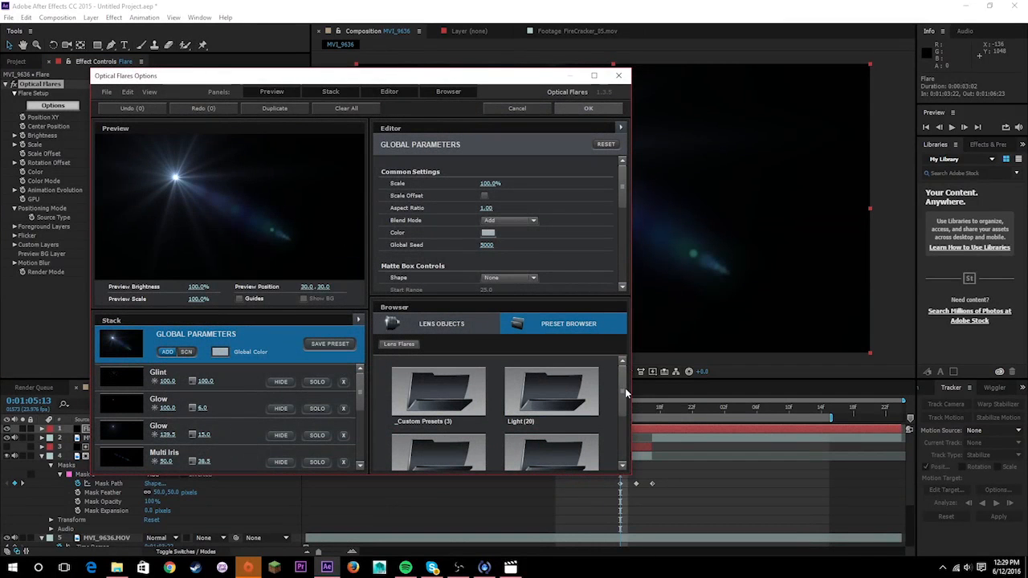
drag(622, 384, 619, 448)
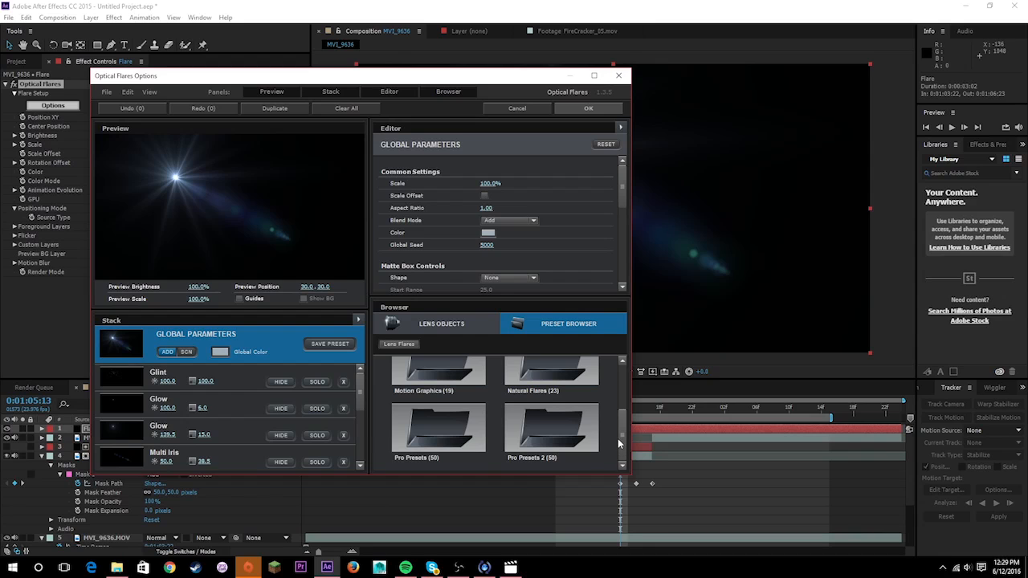
double_click(518, 434)
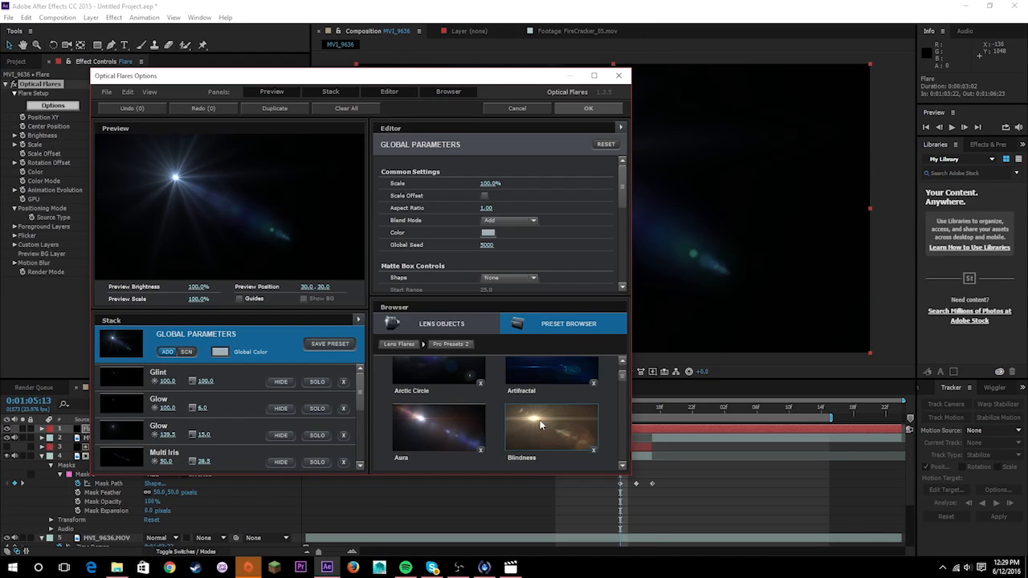
drag(622, 377, 619, 430)
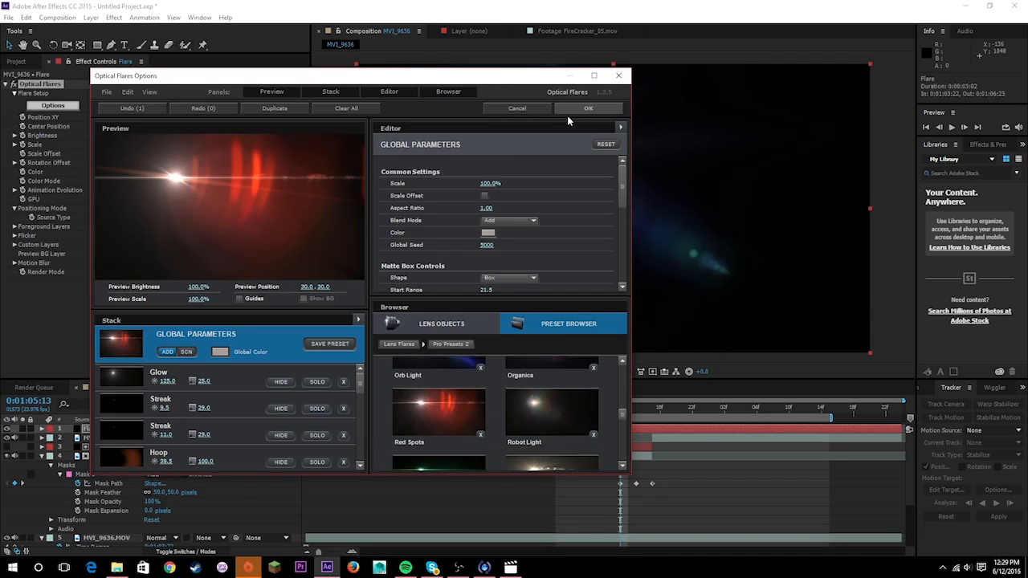
click(580, 108)
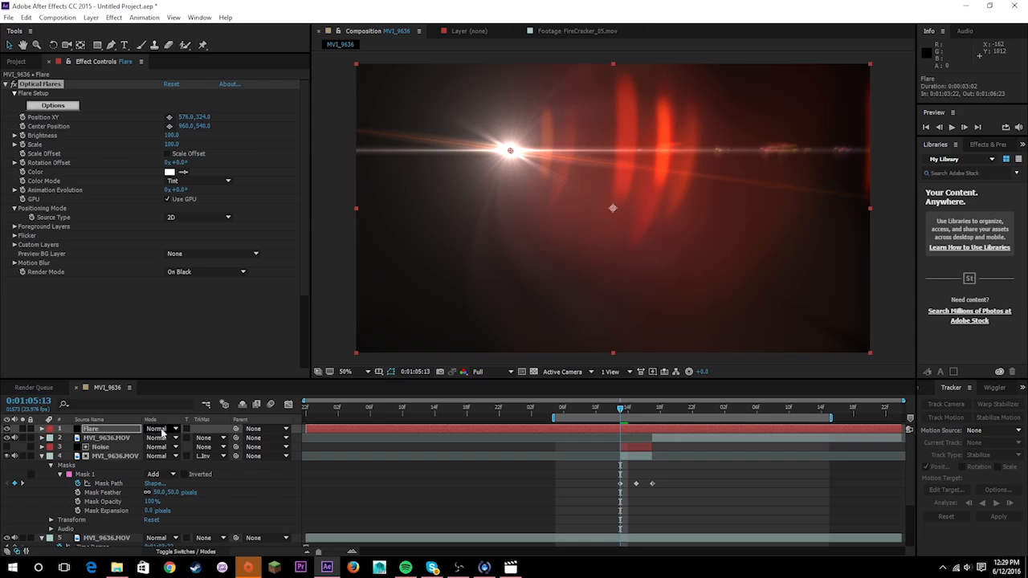
Set the Flare layer's blending mode to Add
right_click(119, 432)
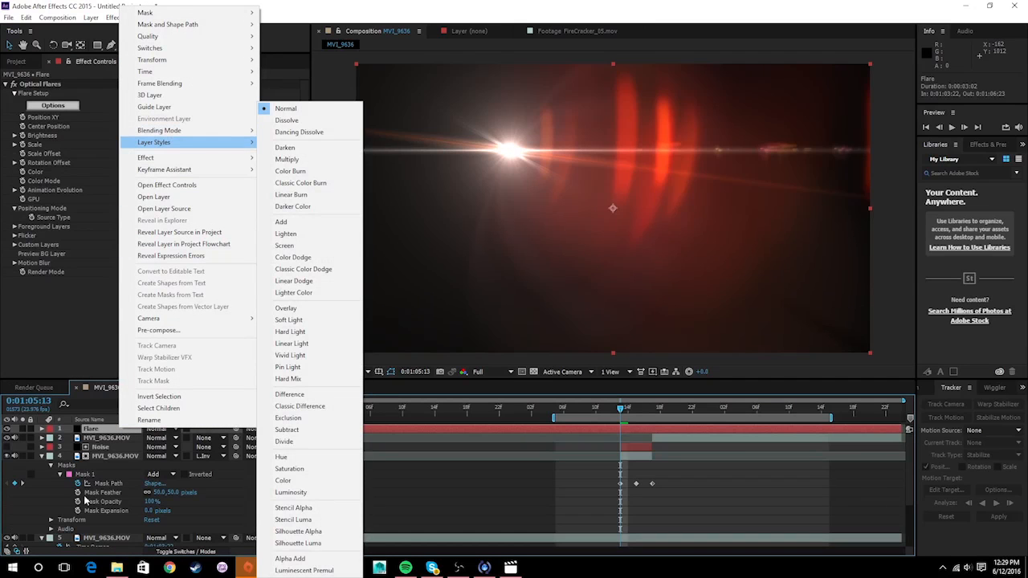
click(157, 431)
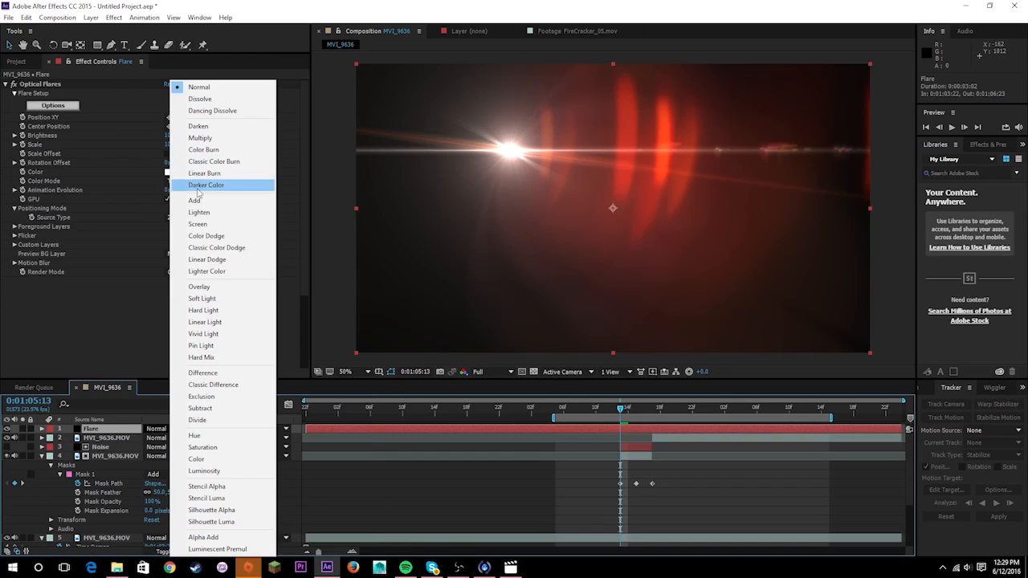
click(197, 200)
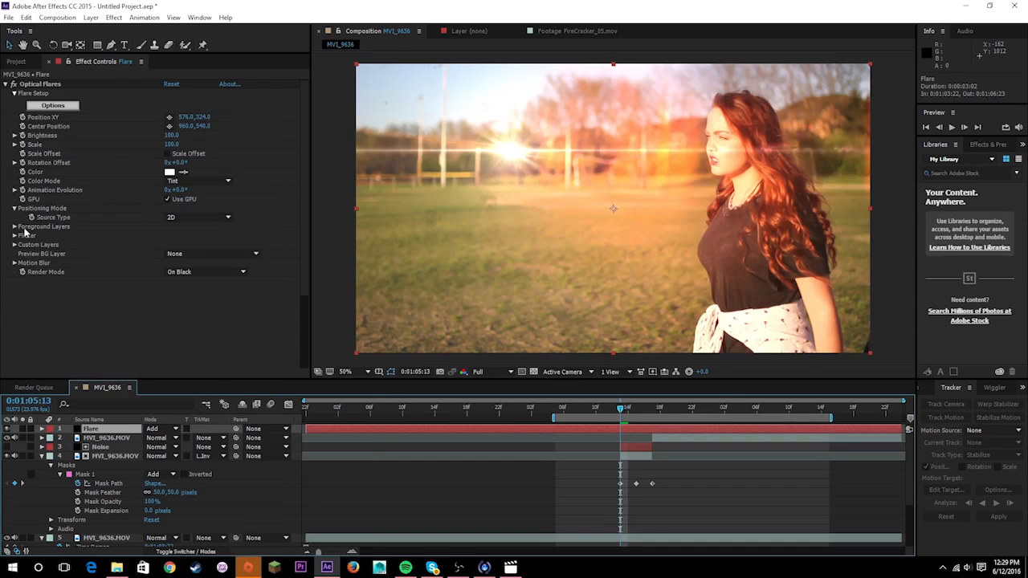
Keyframe the flare's Position XY on the man's rear fist: 54, 406 at 0:01:05:17 and 182, 658 at 0:01:05:18
drag(620, 410, 652, 411)
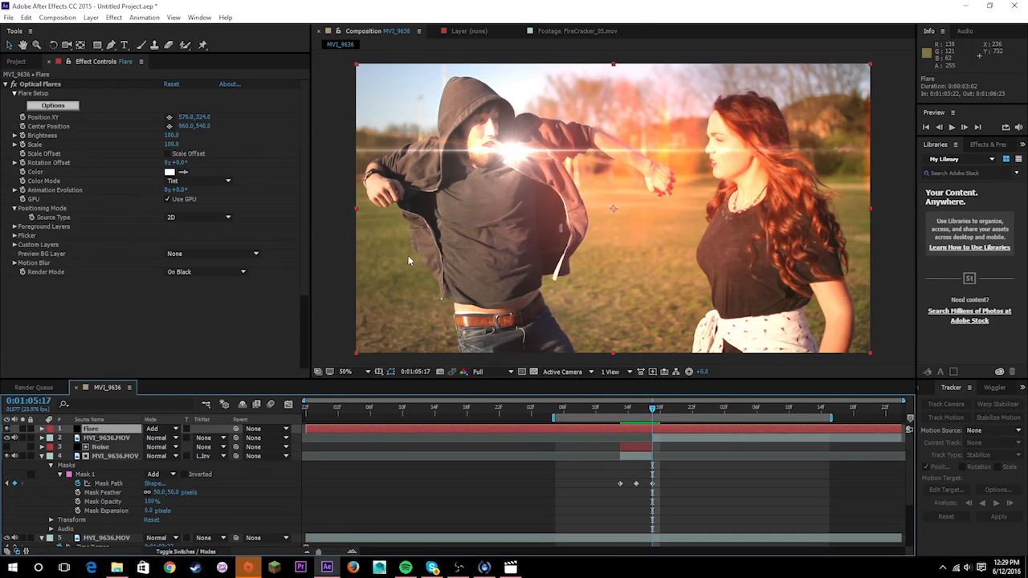
click(169, 117)
click(370, 171)
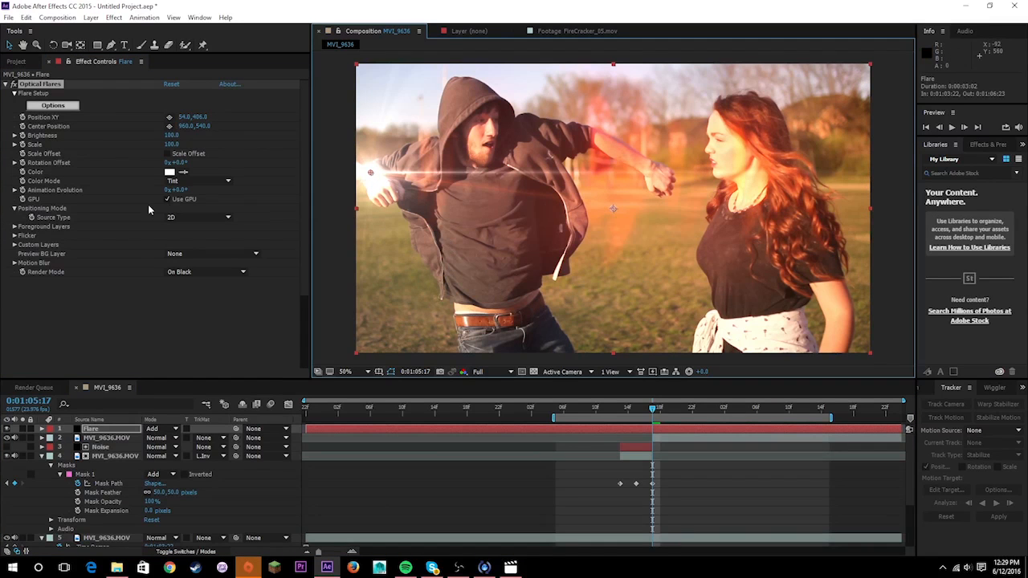
click(24, 138)
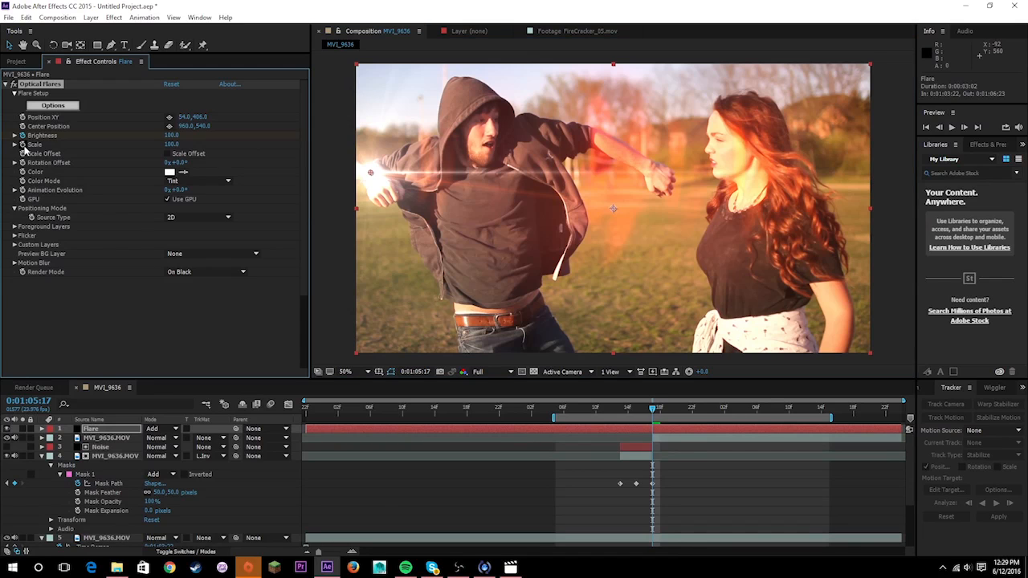
click(966, 127)
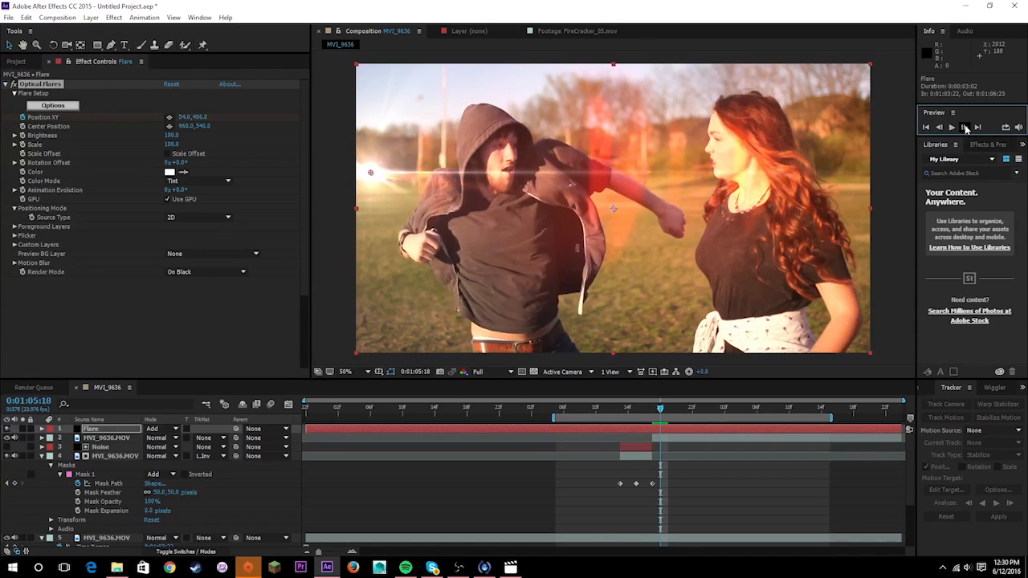
drag(370, 175, 408, 241)
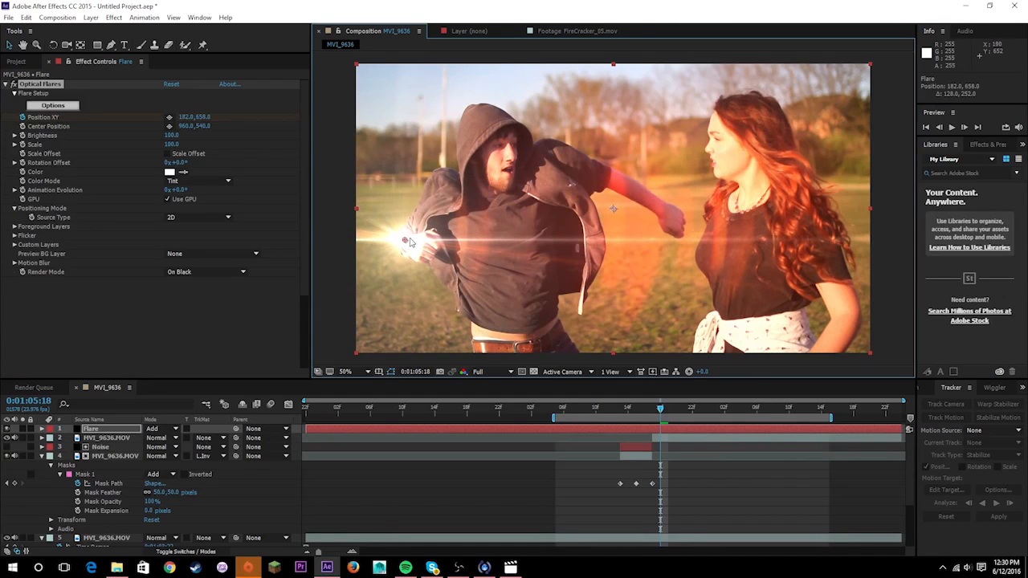
click(939, 129)
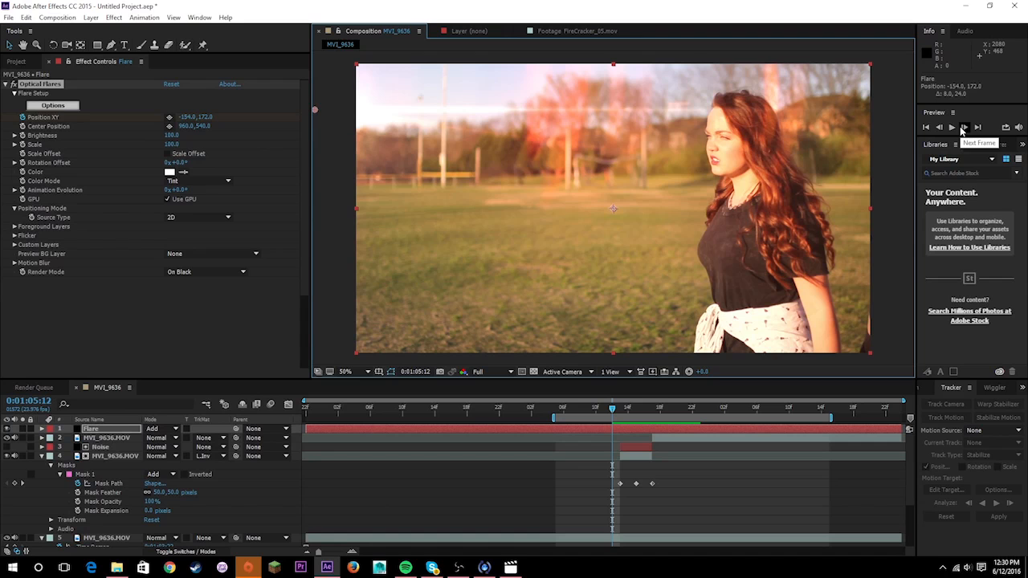
Step frame by frame from 0:01:05:12 to 0:01:05:23 to check how the flare follows the man's fist
click(962, 128)
click(962, 129)
click(962, 128)
click(963, 129)
click(962, 129)
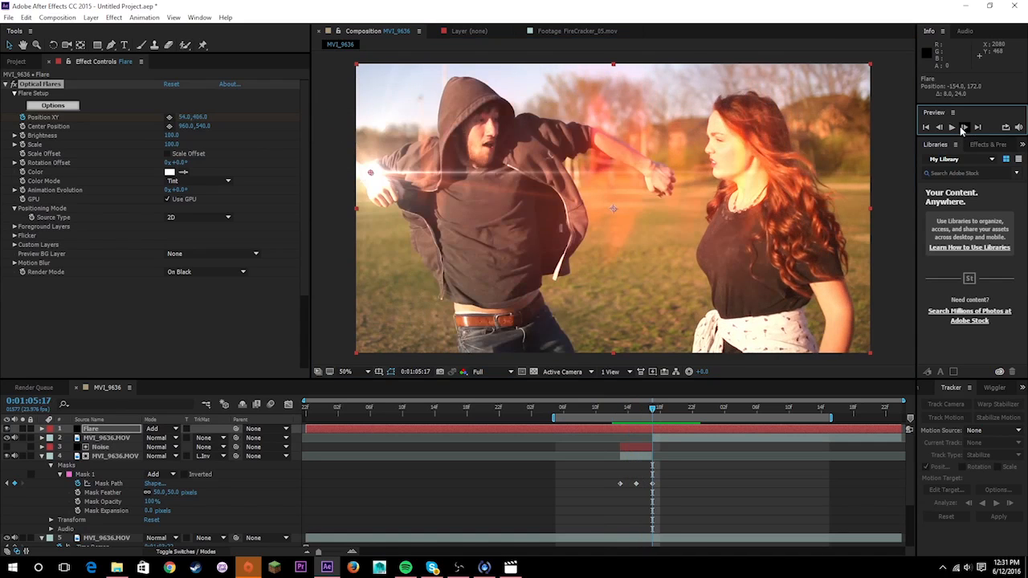
click(962, 129)
click(962, 128)
click(964, 128)
click(964, 128)
click(963, 129)
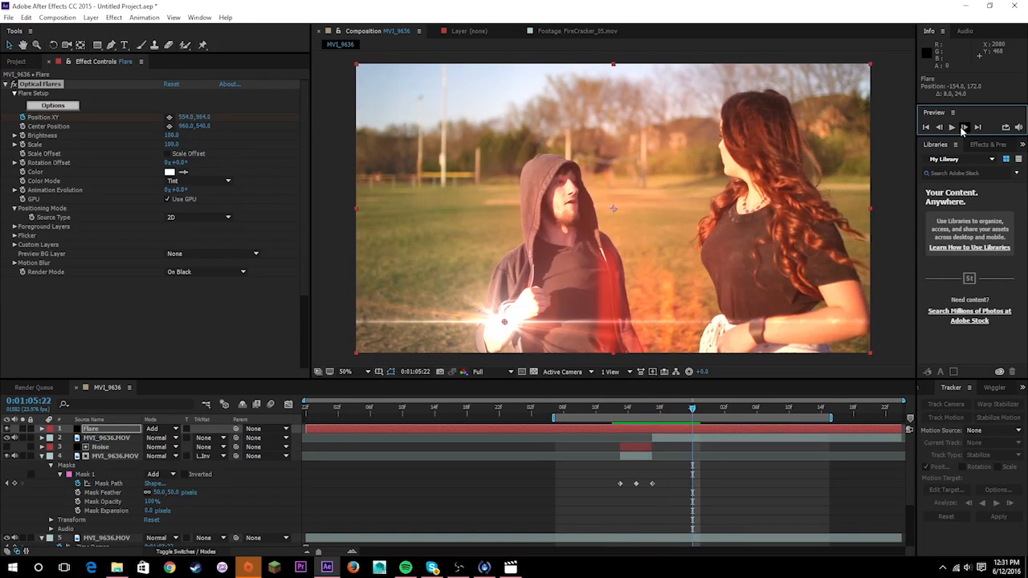
click(964, 128)
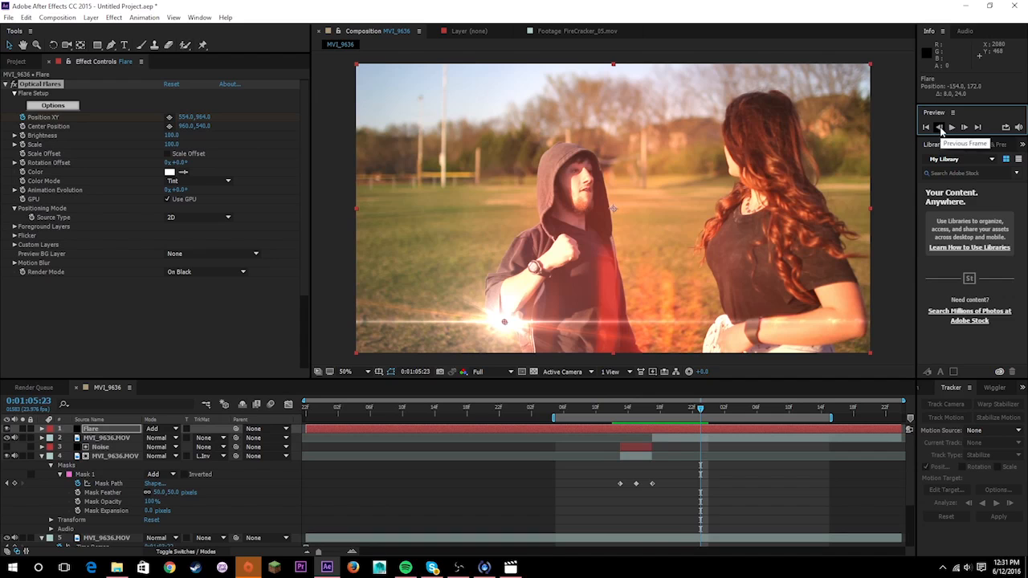
Animate the flare's Brightness with keyframes of 0 at 0:01:05:21 and 490 at 0:01:05:13
click(940, 129)
click(939, 129)
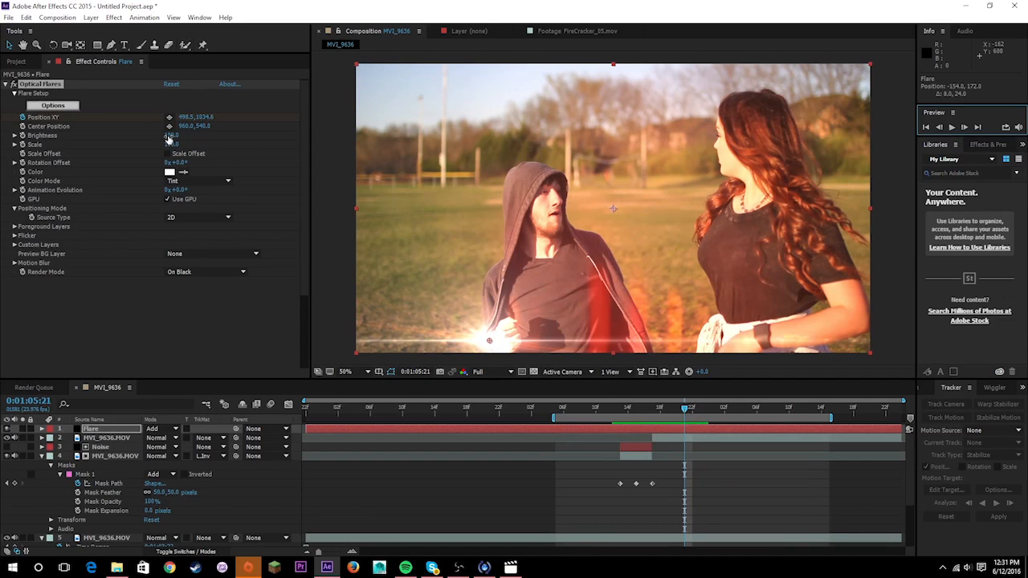
drag(169, 136, 123, 132)
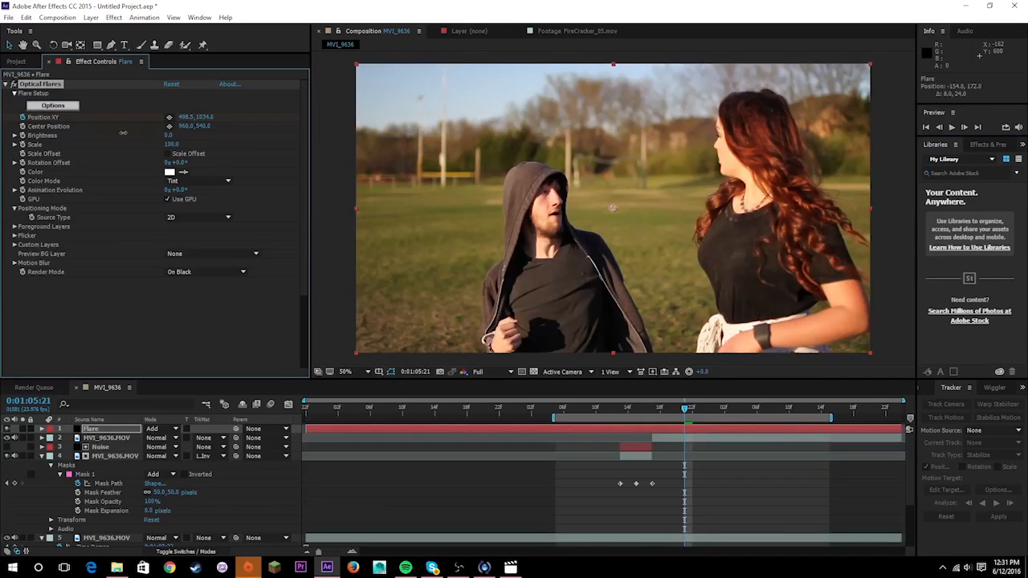
click(22, 135)
drag(684, 409, 623, 412)
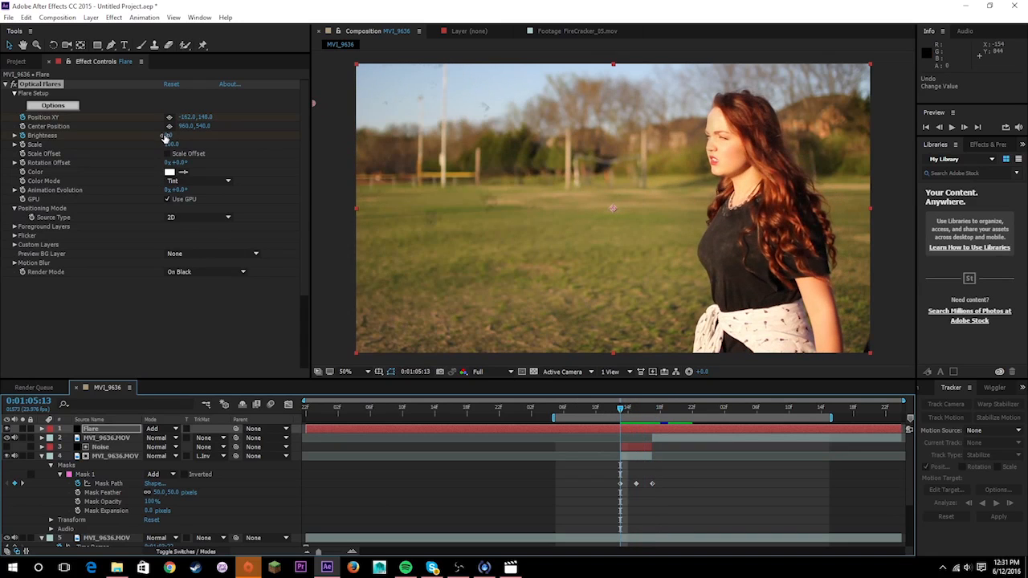
drag(169, 135, 204, 144)
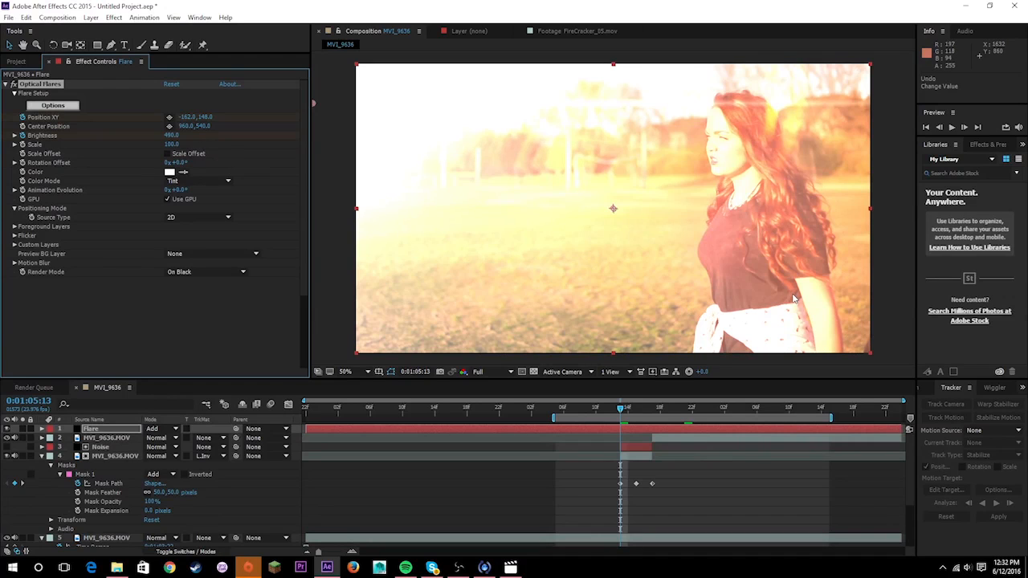
Add an Opacity keyframe of 100% on the Flare layer at 0:01:05:15
click(84, 431)
click(42, 429)
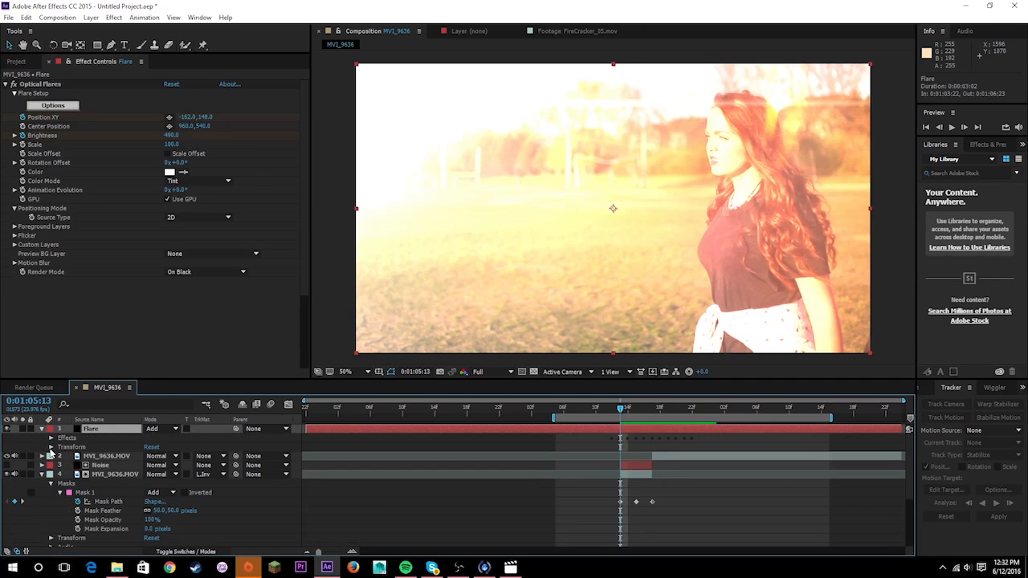
click(50, 448)
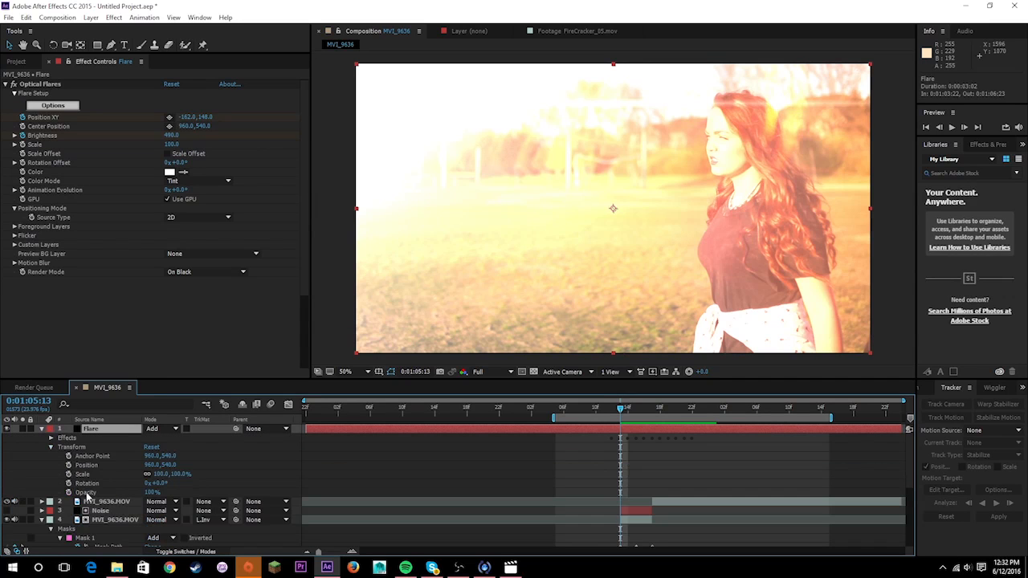
click(86, 493)
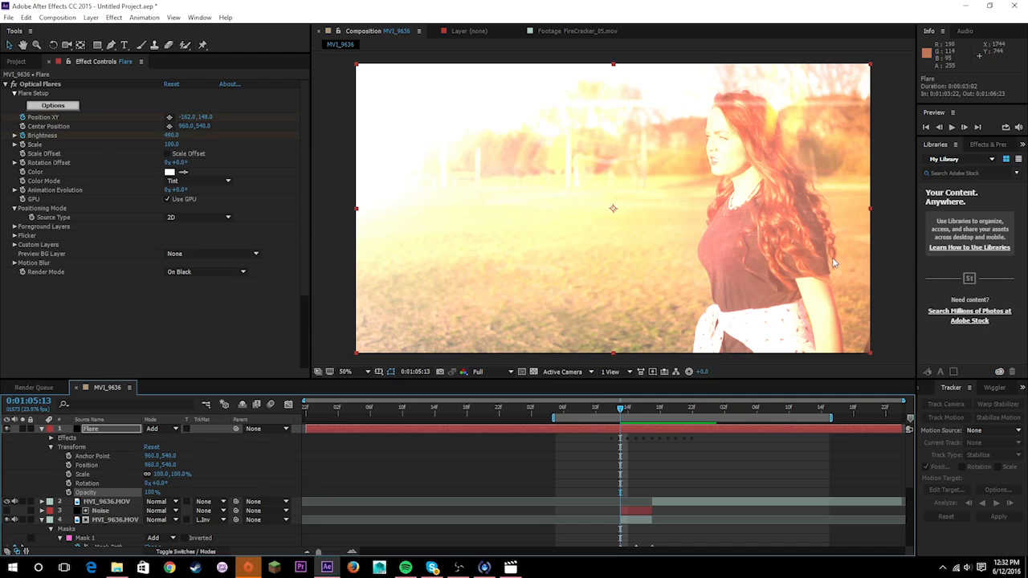
click(966, 127)
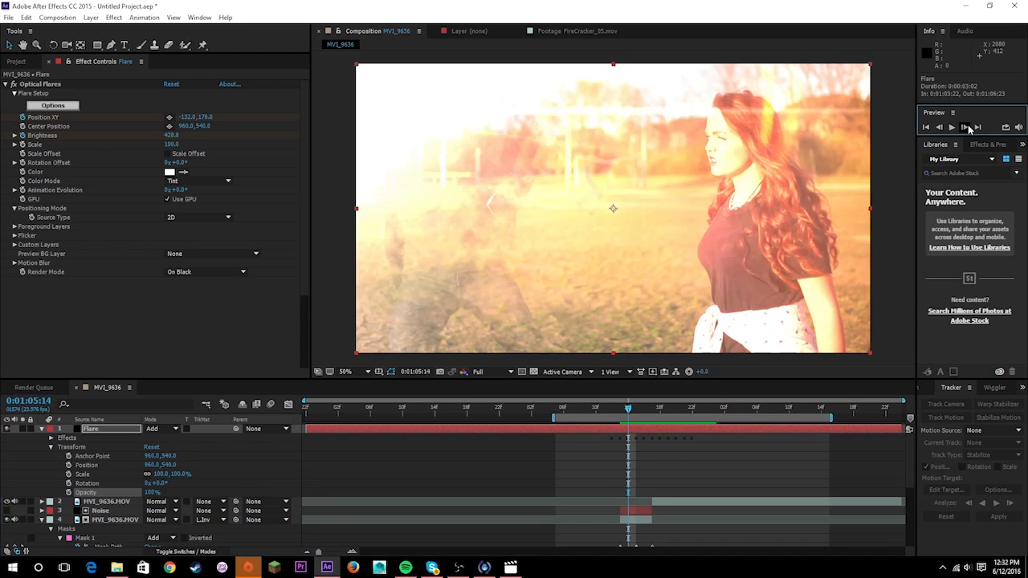
click(966, 127)
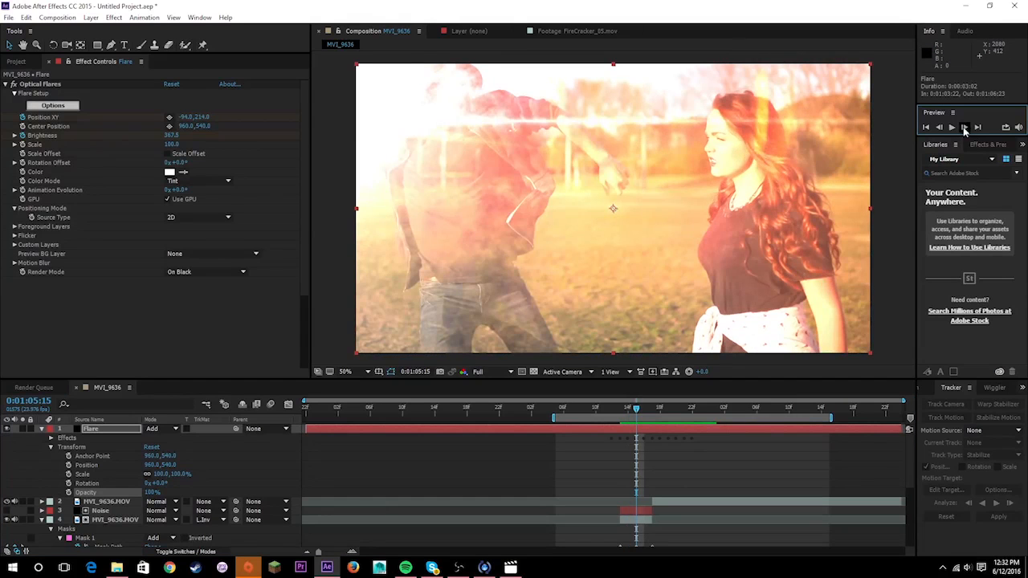
click(68, 493)
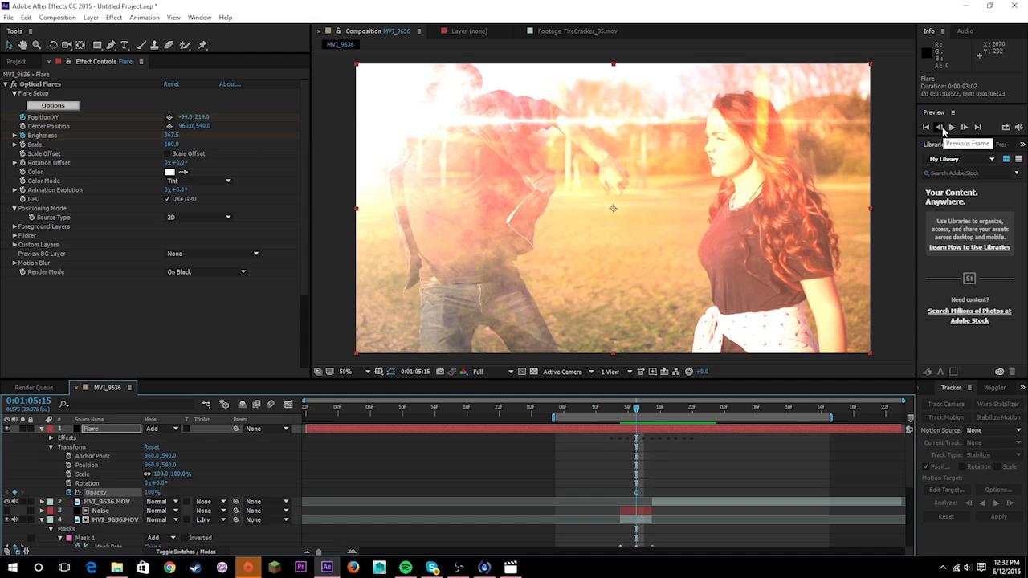
Set the Flare layer's Opacity to 0% at 0:01:05:12 so the flash fades in
click(943, 130)
click(939, 131)
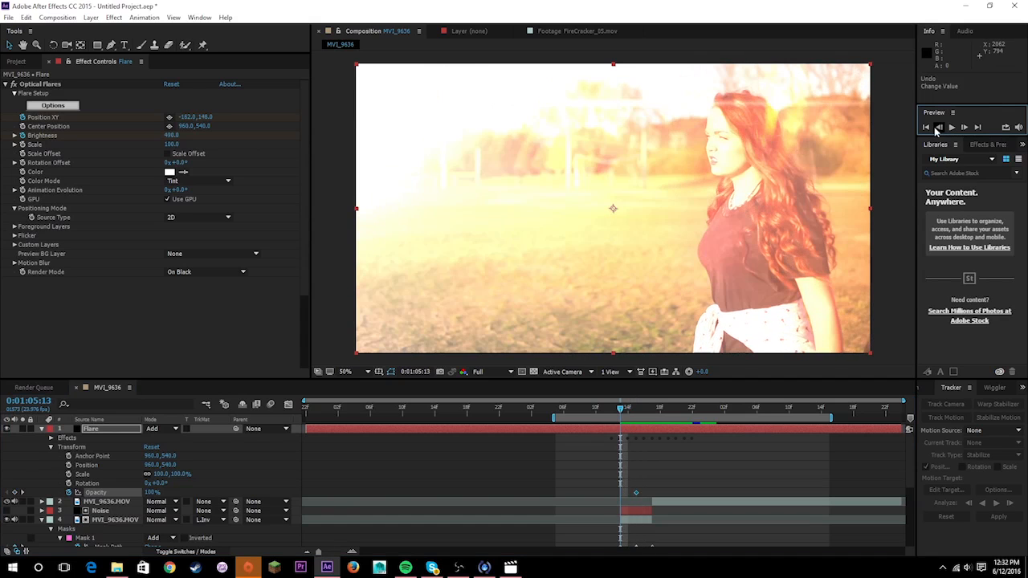
click(937, 132)
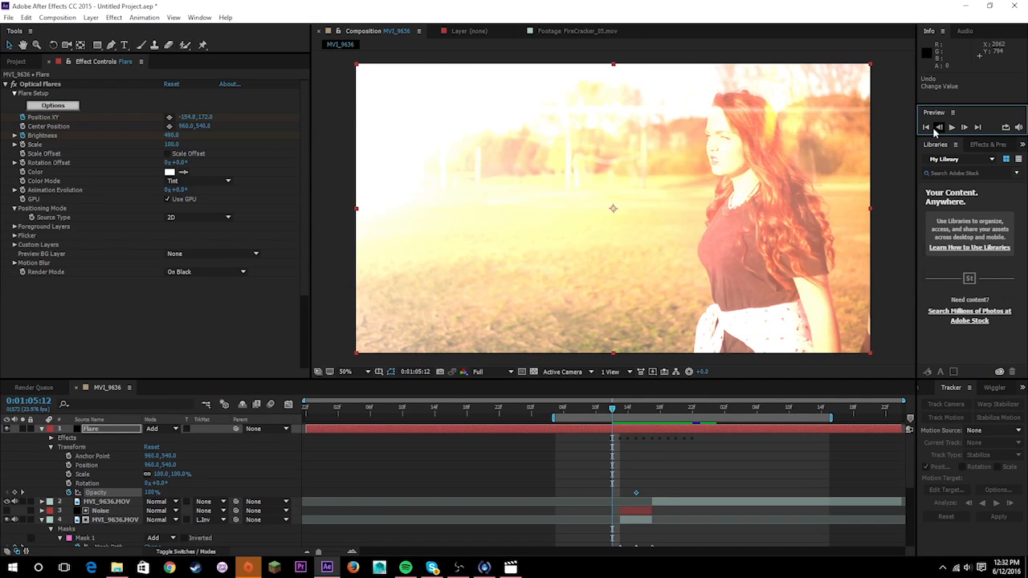
drag(150, 493, 5, 482)
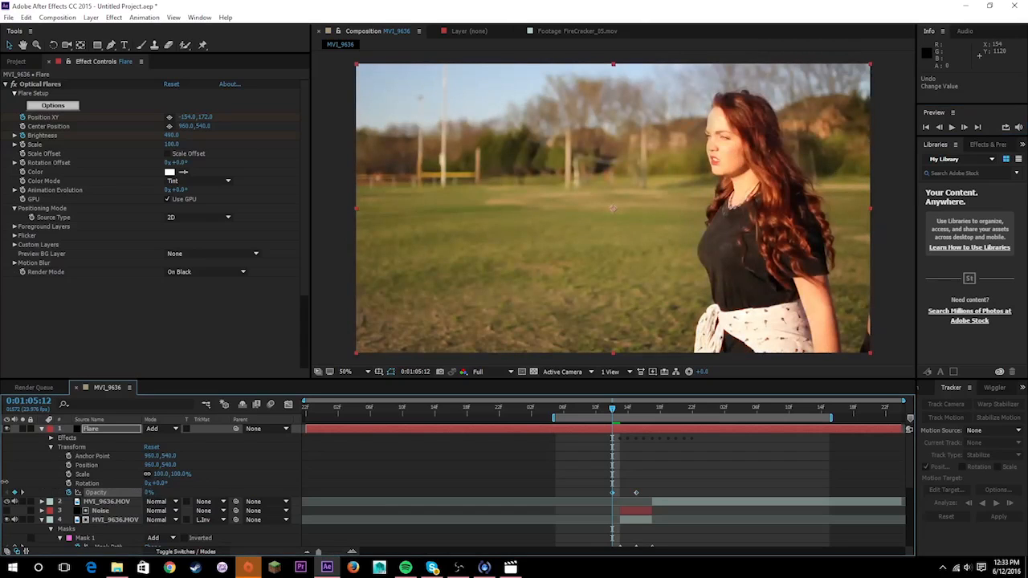
Step through the frames from 0:01:05:12 and play the preview to check the flare's fade-in and dimming
click(964, 128)
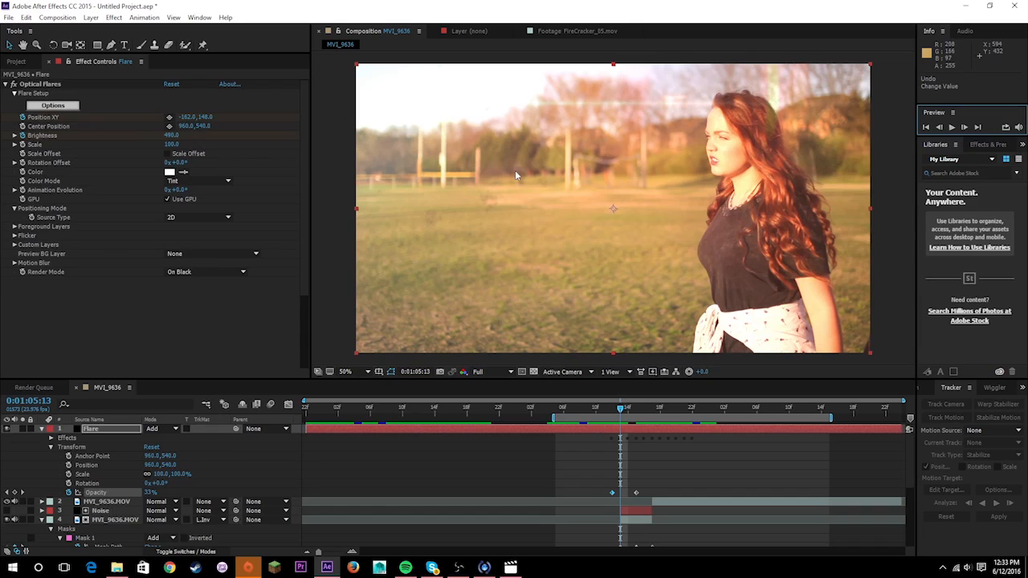
click(965, 127)
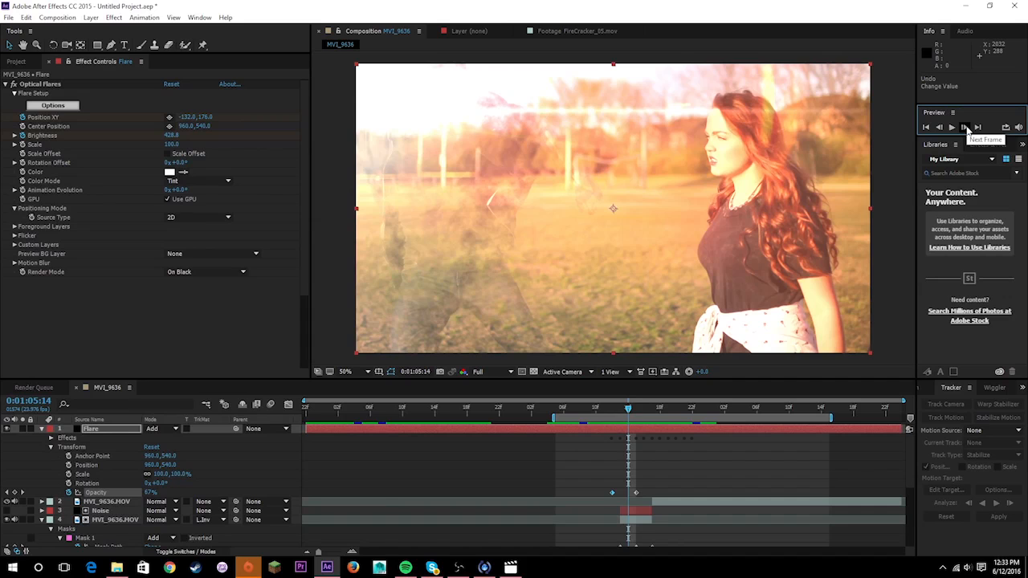
click(964, 128)
click(965, 128)
click(965, 128)
click(965, 127)
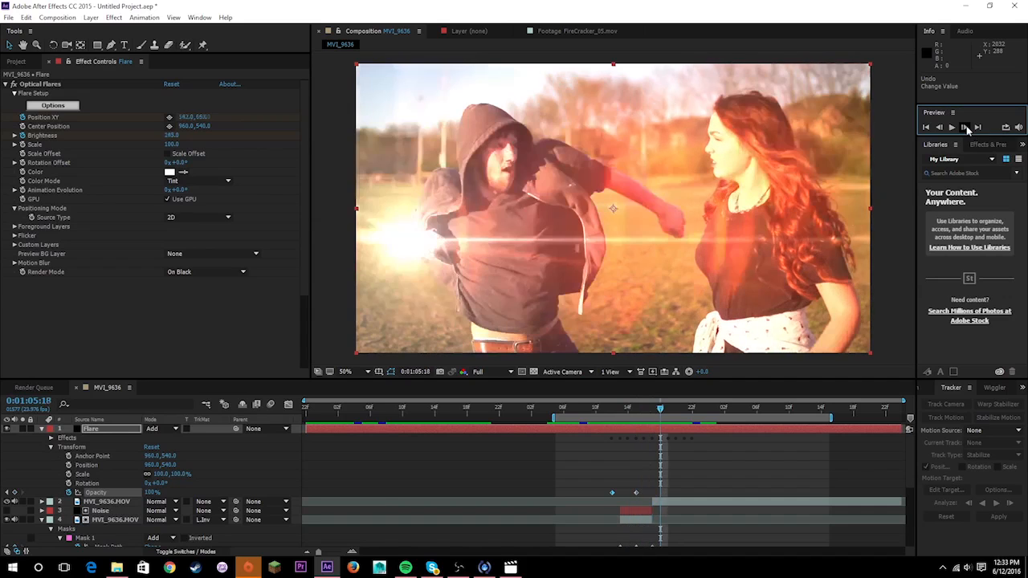
click(964, 127)
click(964, 128)
click(952, 127)
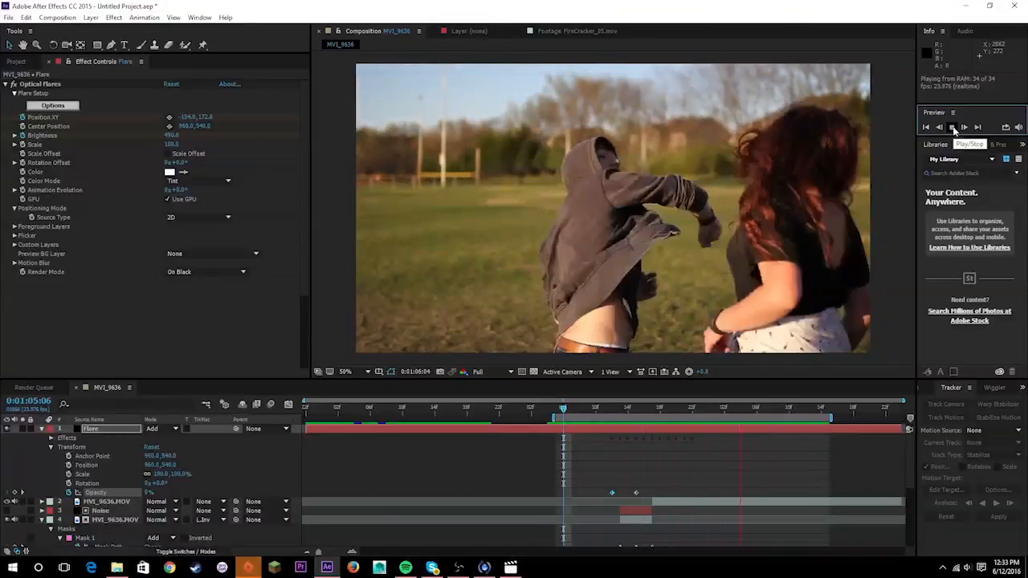
click(952, 127)
Add FireCracker_05.mov as the top layer starting at 0:01:05:14 and move its burst to the upper-left area of the frame
click(11, 63)
click(14, 158)
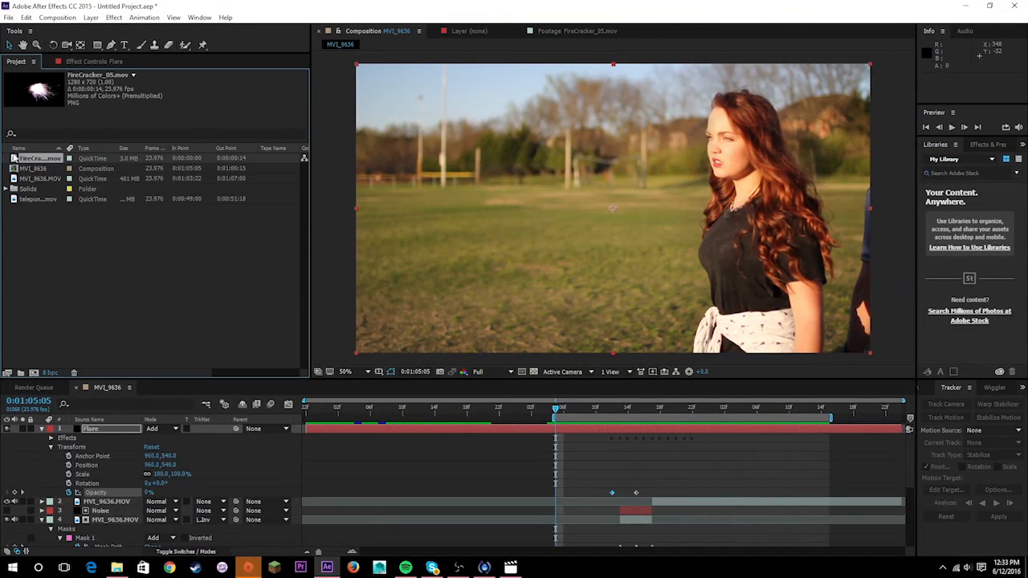
drag(14, 160, 635, 423)
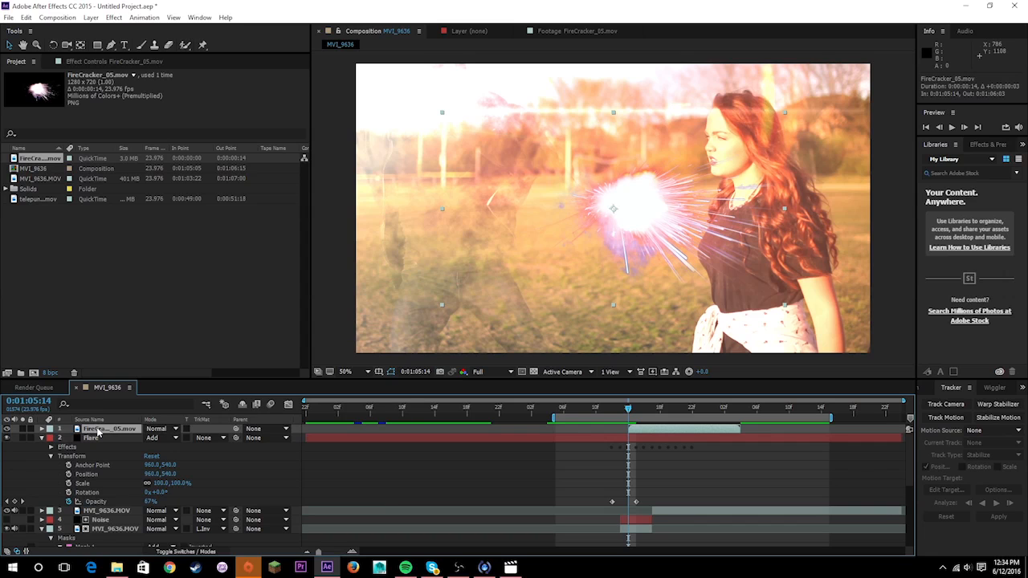
click(646, 439)
click(647, 429)
drag(571, 196, 393, 102)
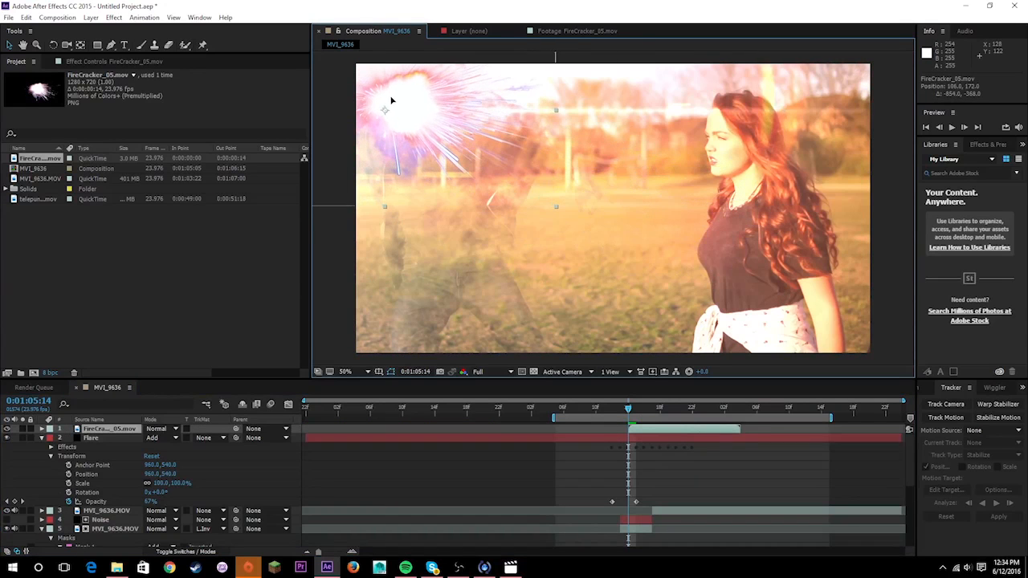
Set the FireCracker_05.mov layer's blending mode to Add, then enlarge it slightly and align its burst with the flare
click(174, 430)
click(224, 201)
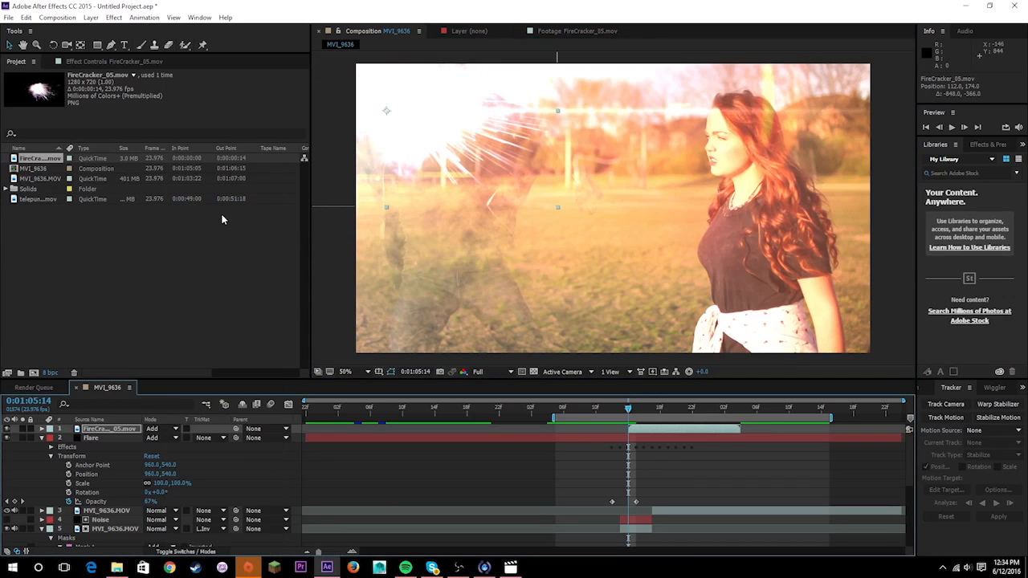
mouse_move(449, 131)
mouse_down()
mouse_move(461, 155)
mouse_move(447, 144)
mouse_move(448, 111)
mouse_up()
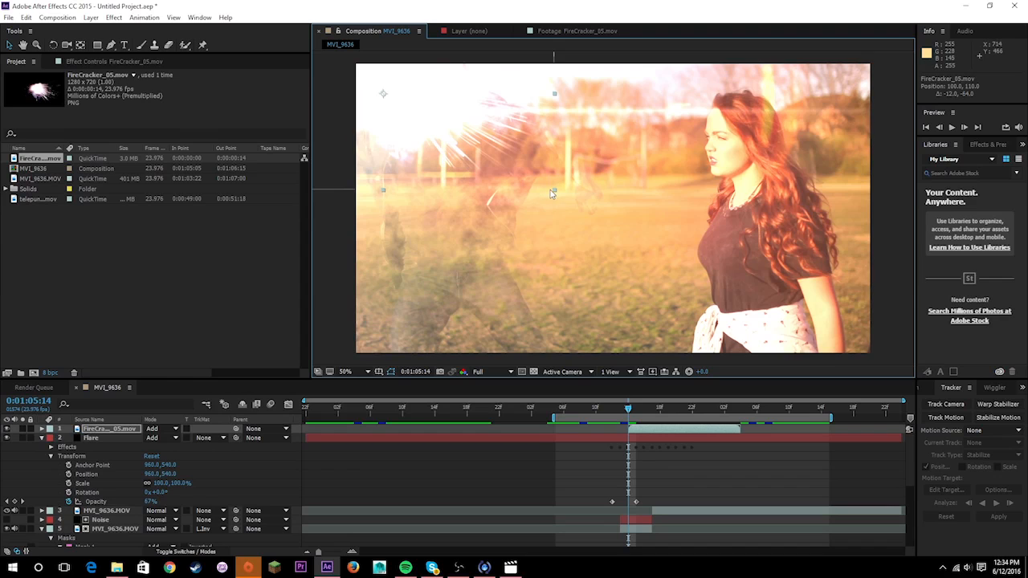
drag(552, 194, 588, 211)
mouse_move(445, 128)
mouse_down()
mouse_move(436, 110)
mouse_move(452, 122)
mouse_up()
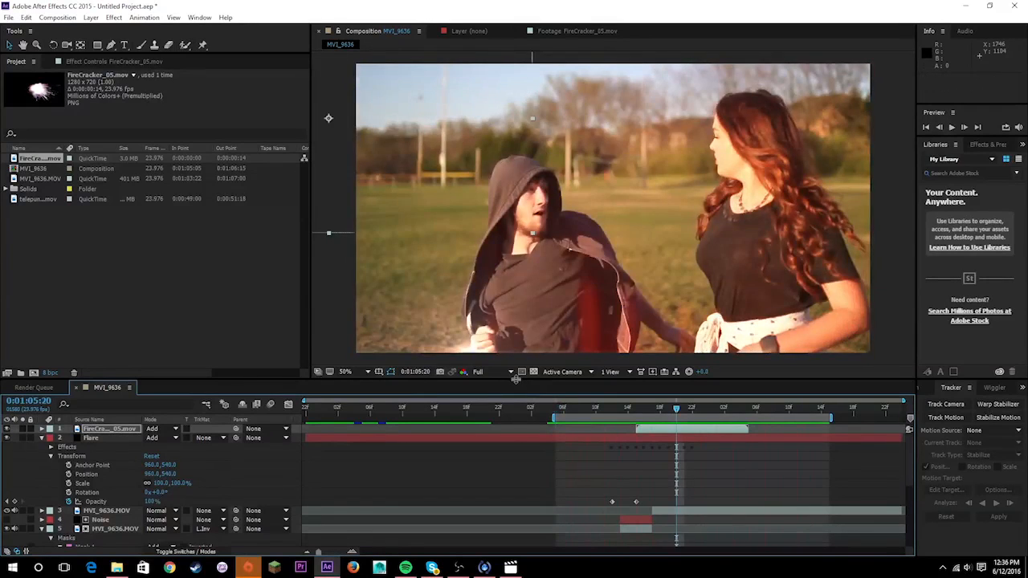
Play back the composition to review the combined flare and firecracker flash, and scrub to 0:01:05:12
key(space)
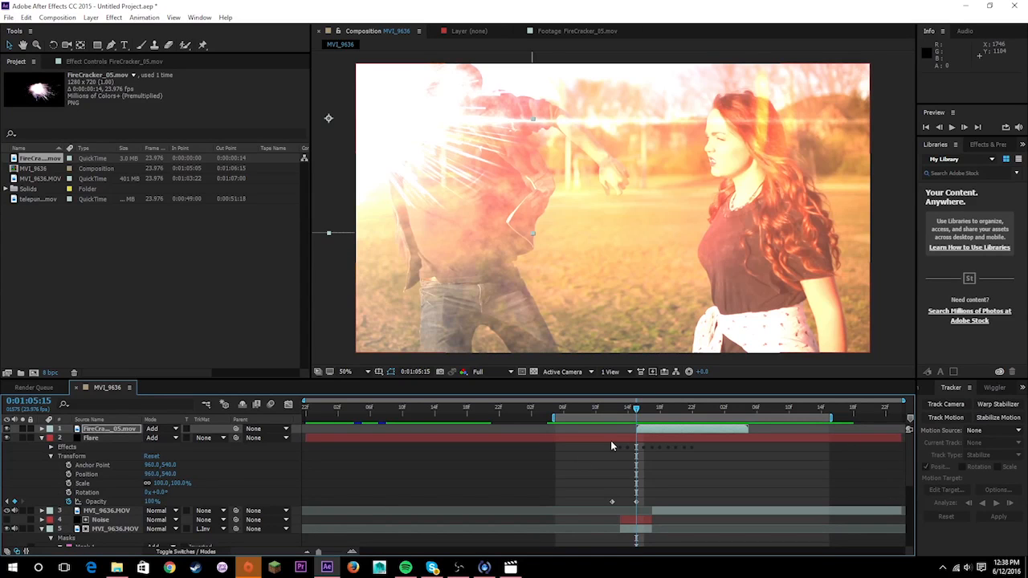
click(951, 127)
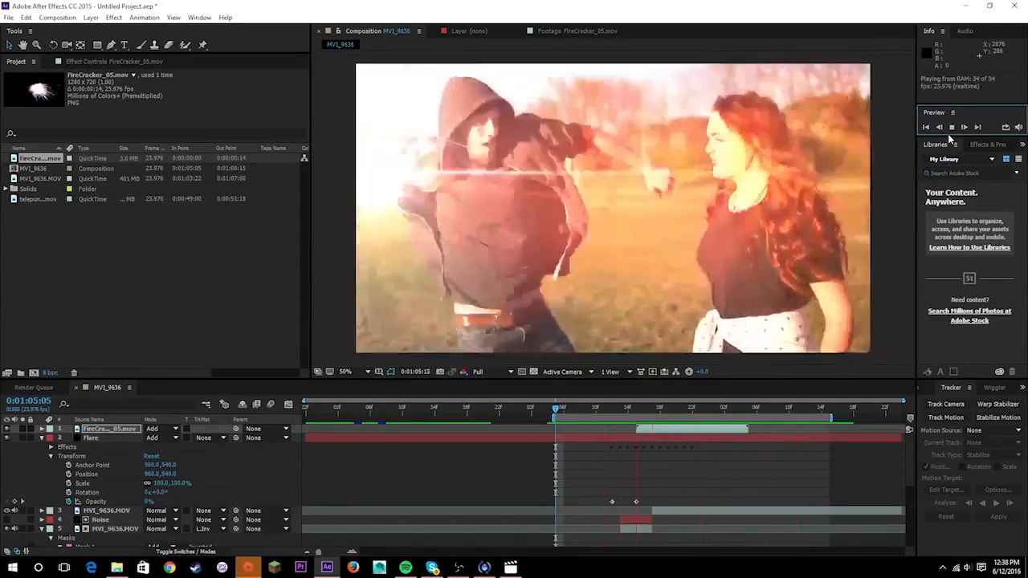
click(953, 127)
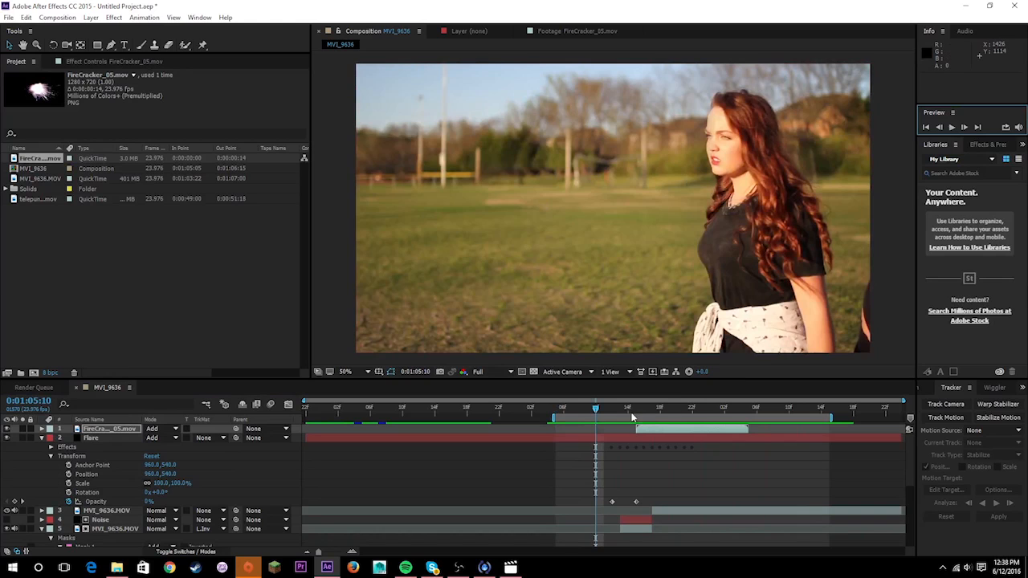
mouse_move(615, 410)
mouse_down()
mouse_move(642, 410)
mouse_move(623, 410)
mouse_move(633, 415)
mouse_move(612, 430)
mouse_up()
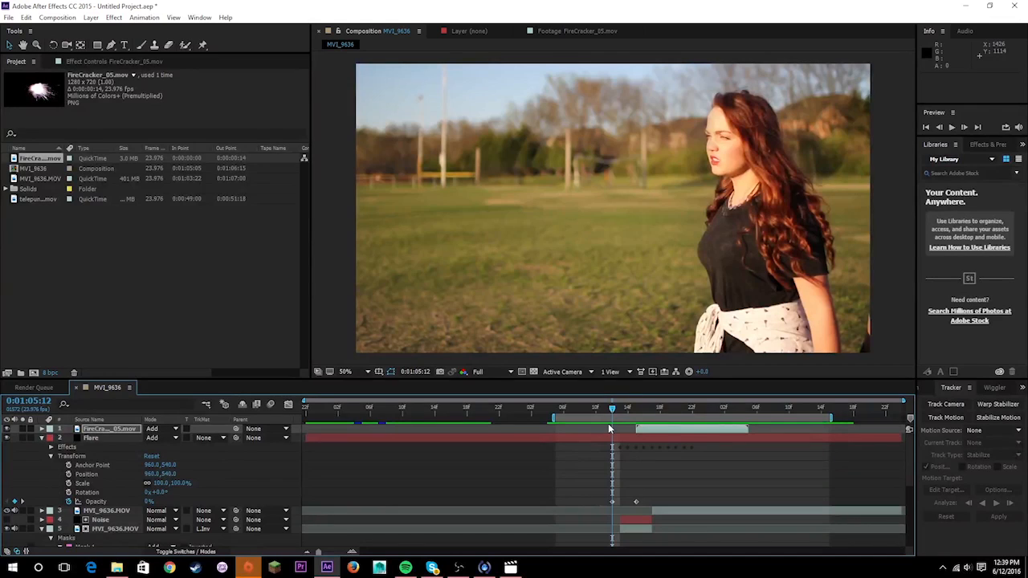